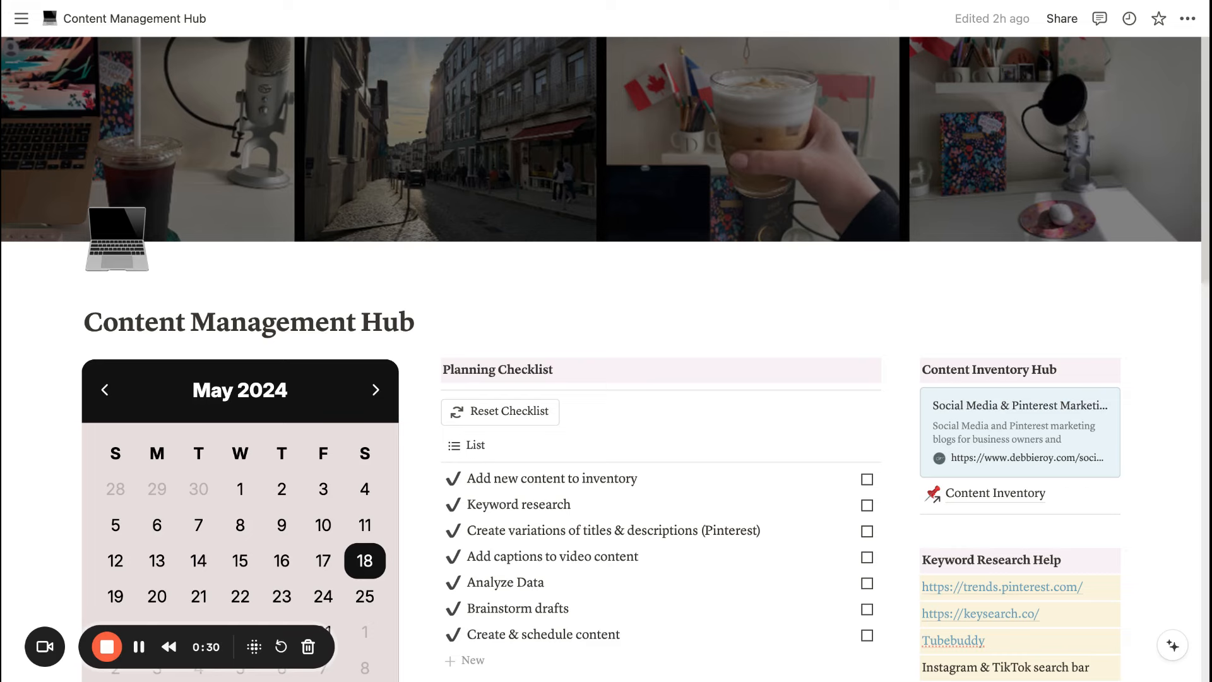
Look over the hub page's calendar, planning checklist, content inventory links and keyword research links
scroll(1169, 405, down, 7)
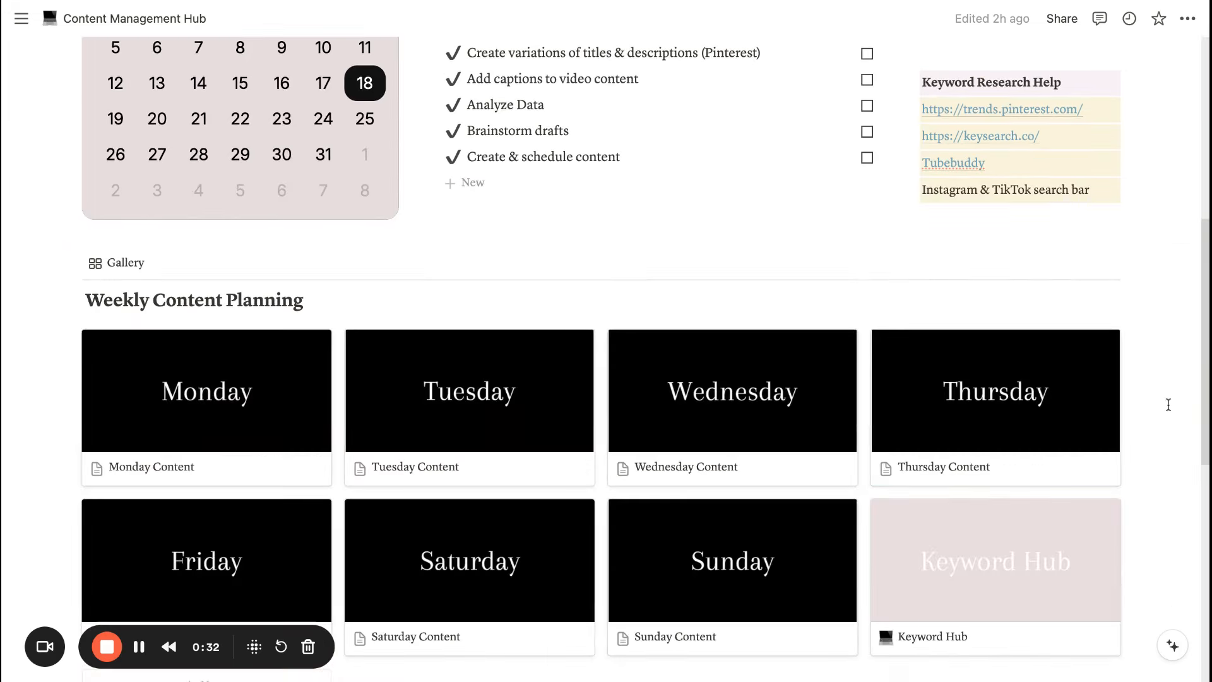
scroll(1168, 405, up, 6)
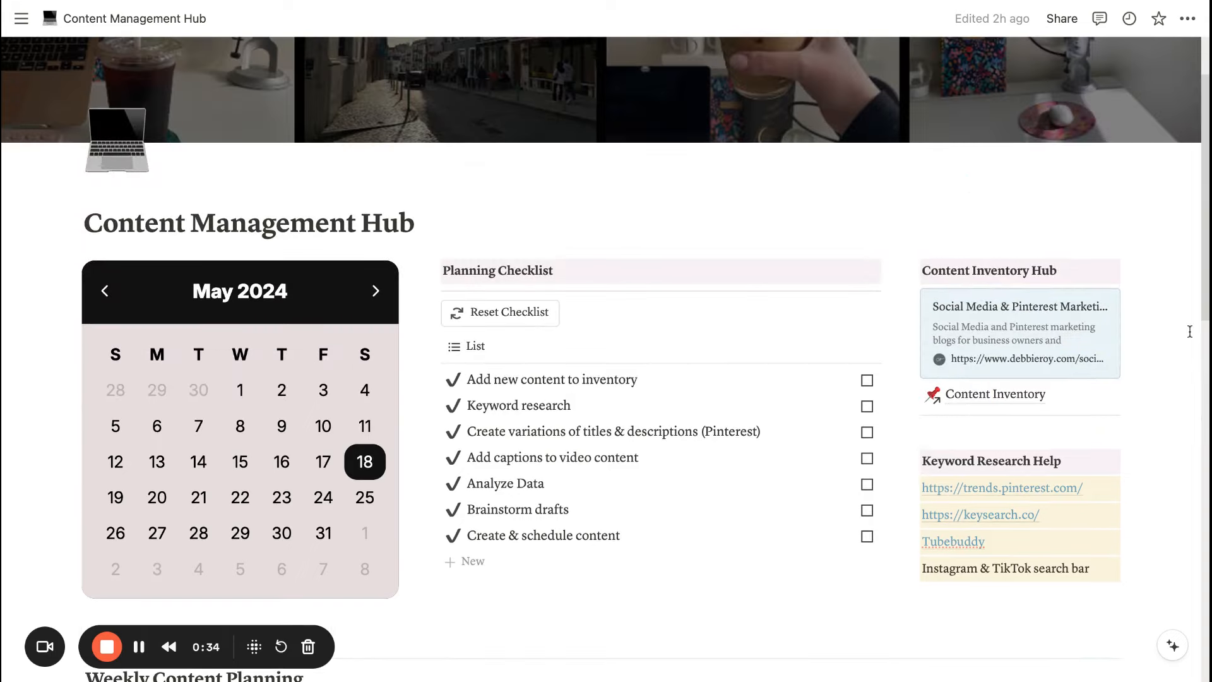
scroll(1161, 412, down, 1)
scroll(1159, 414, up, 1)
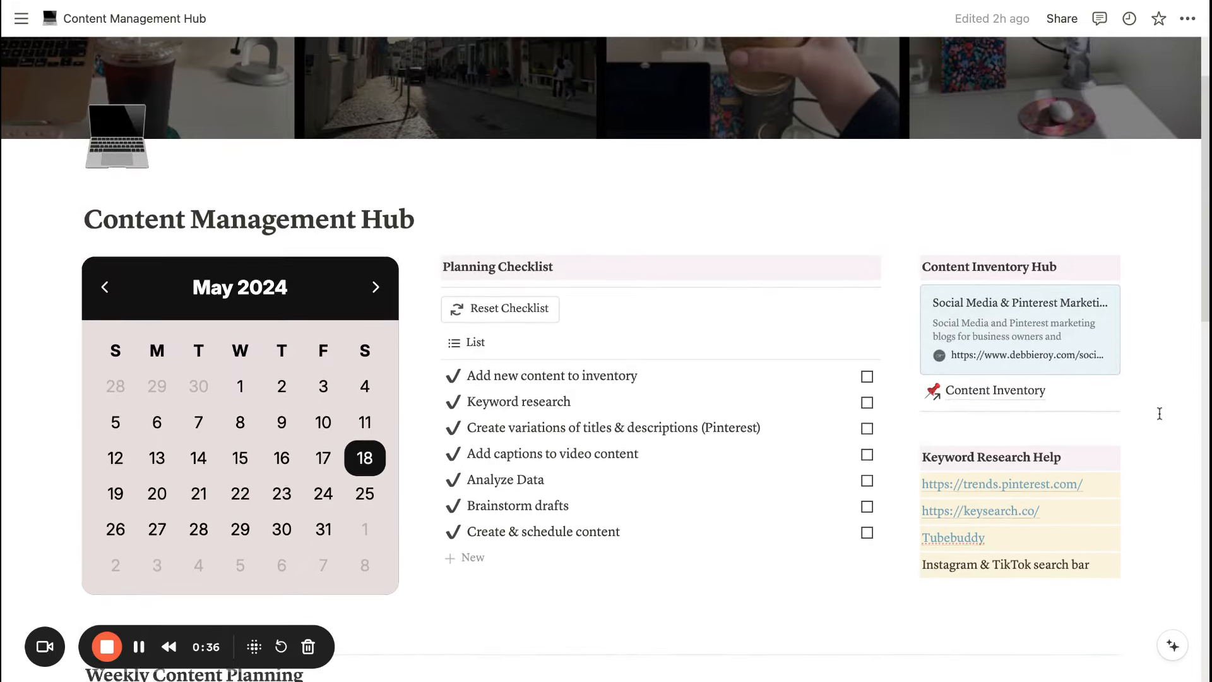
scroll(1160, 414, up, 1)
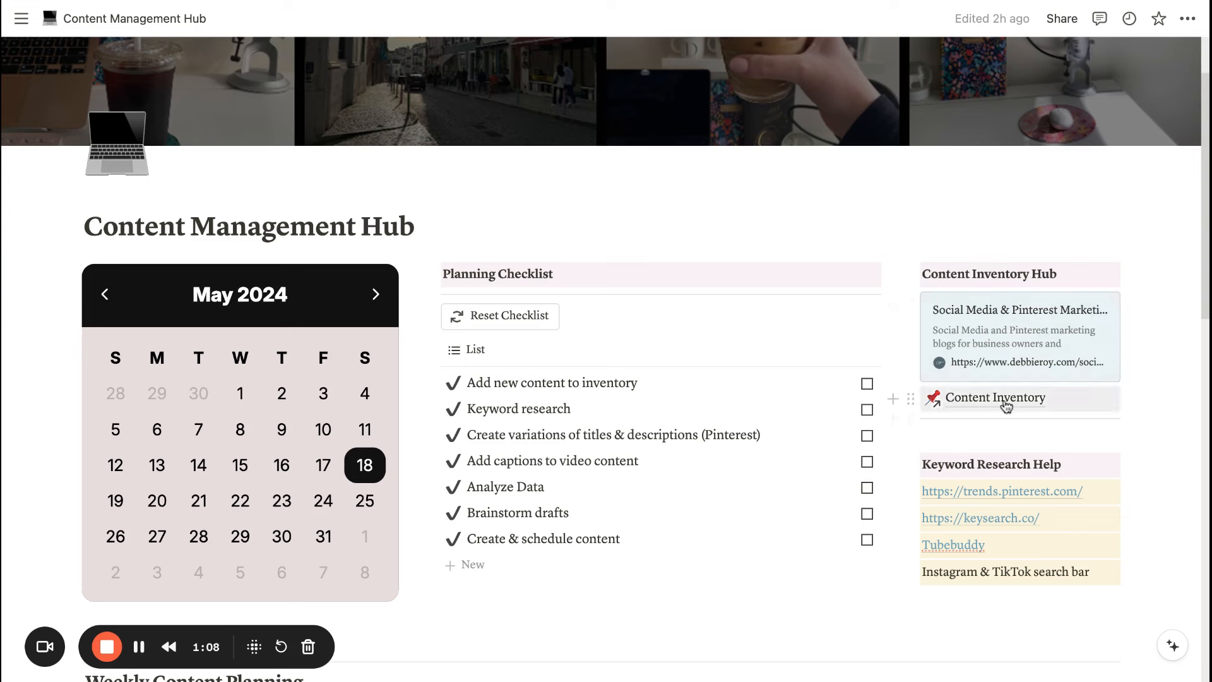
mouse_move(1006, 405)
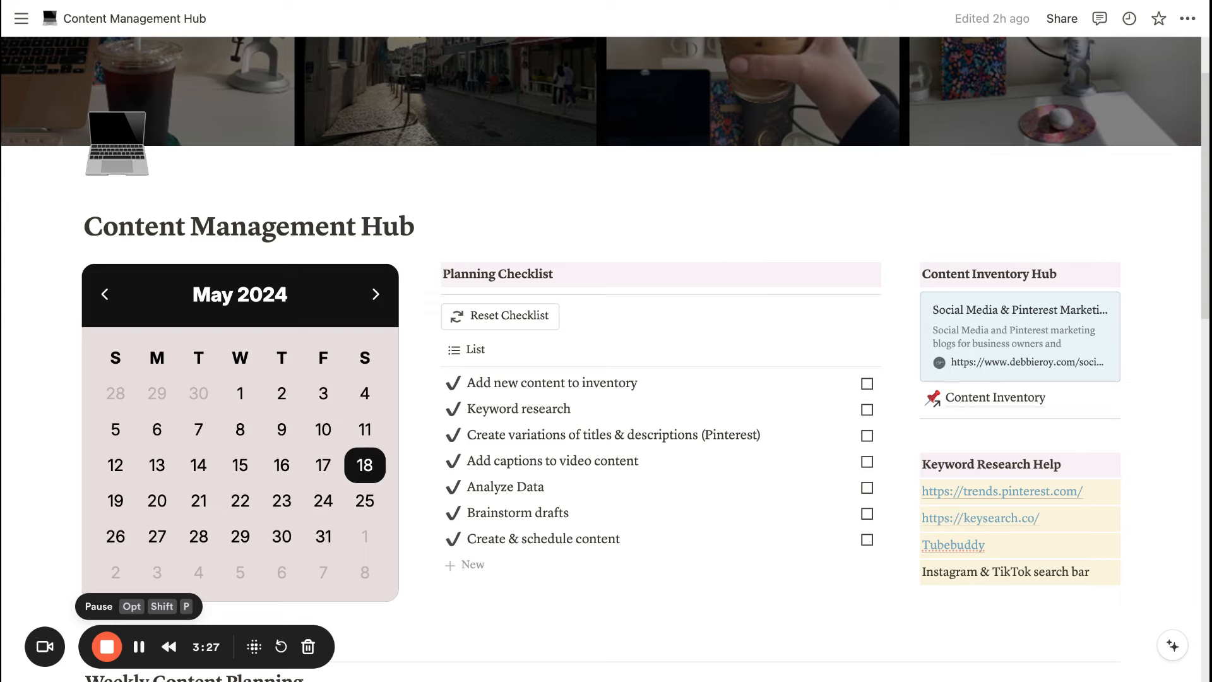
scroll(1137, 439, down, 1)
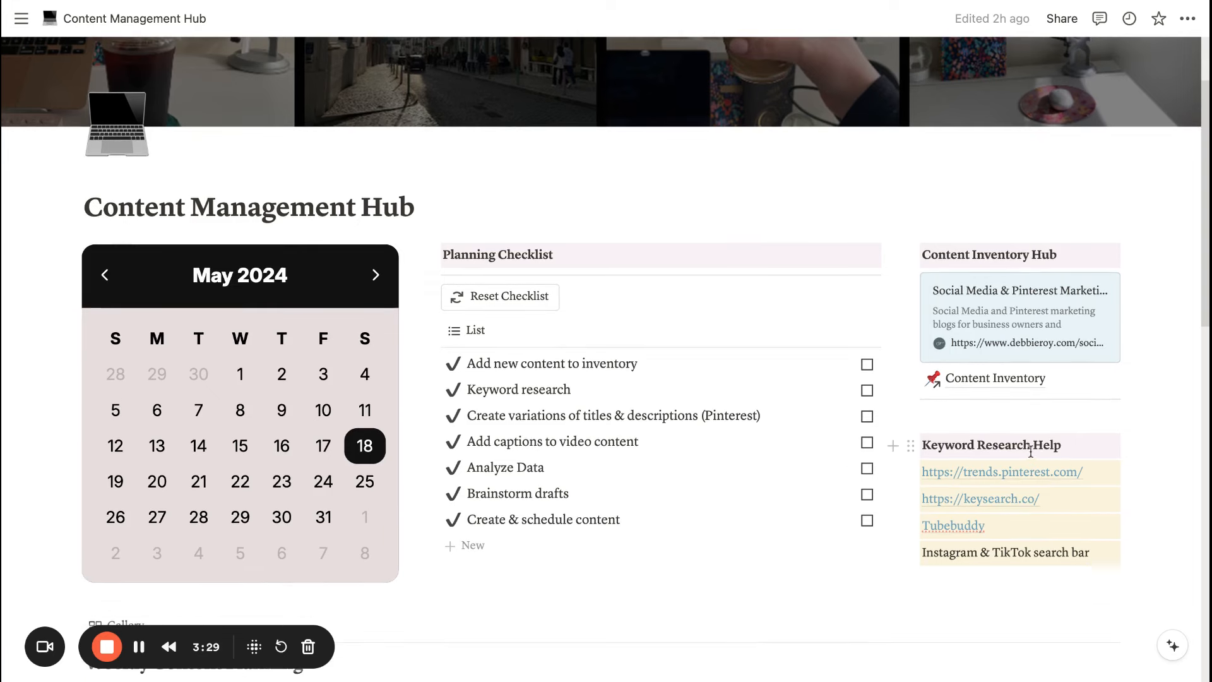
mouse_move(1053, 480)
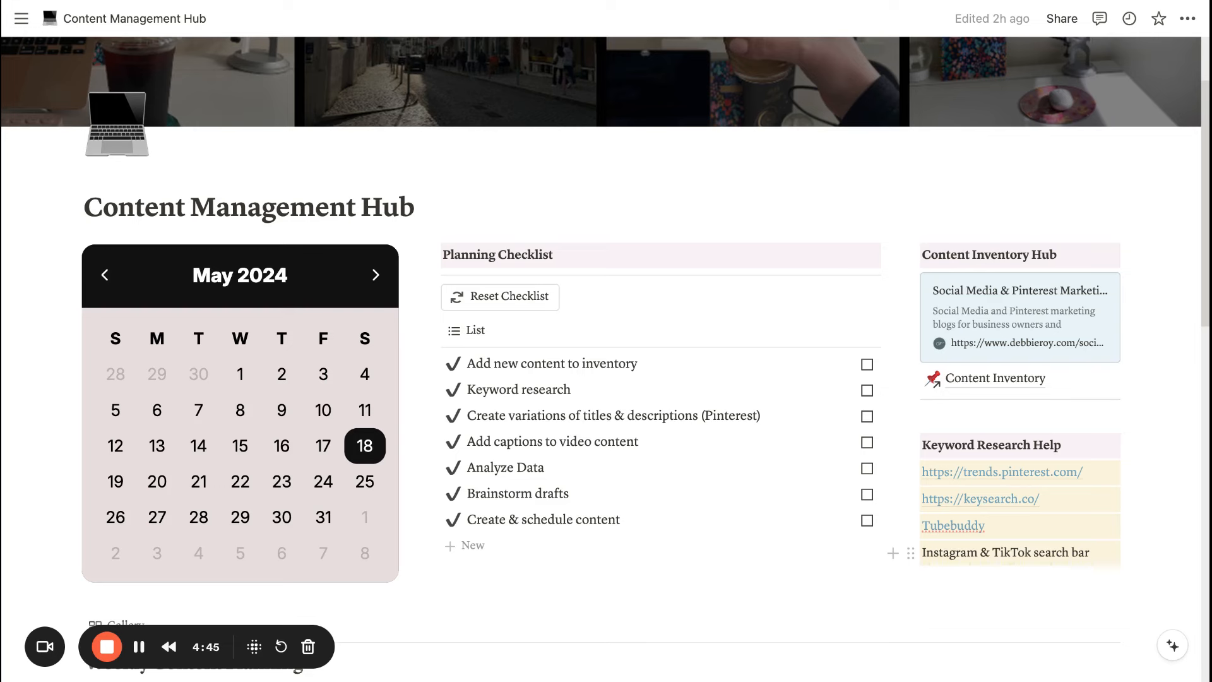
Open the Keyword Hub from Weekly Content Planning and review its Pinterest Keywords page, closing it when done
scroll(818, 545, down, 8)
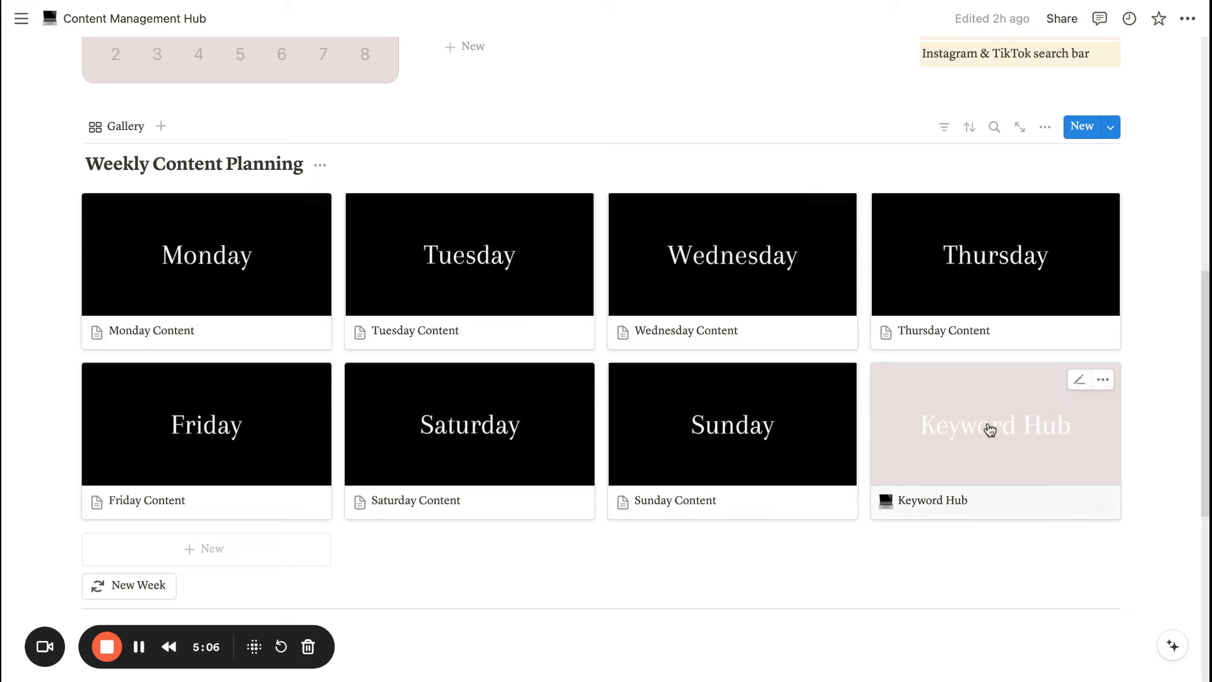
click(1027, 452)
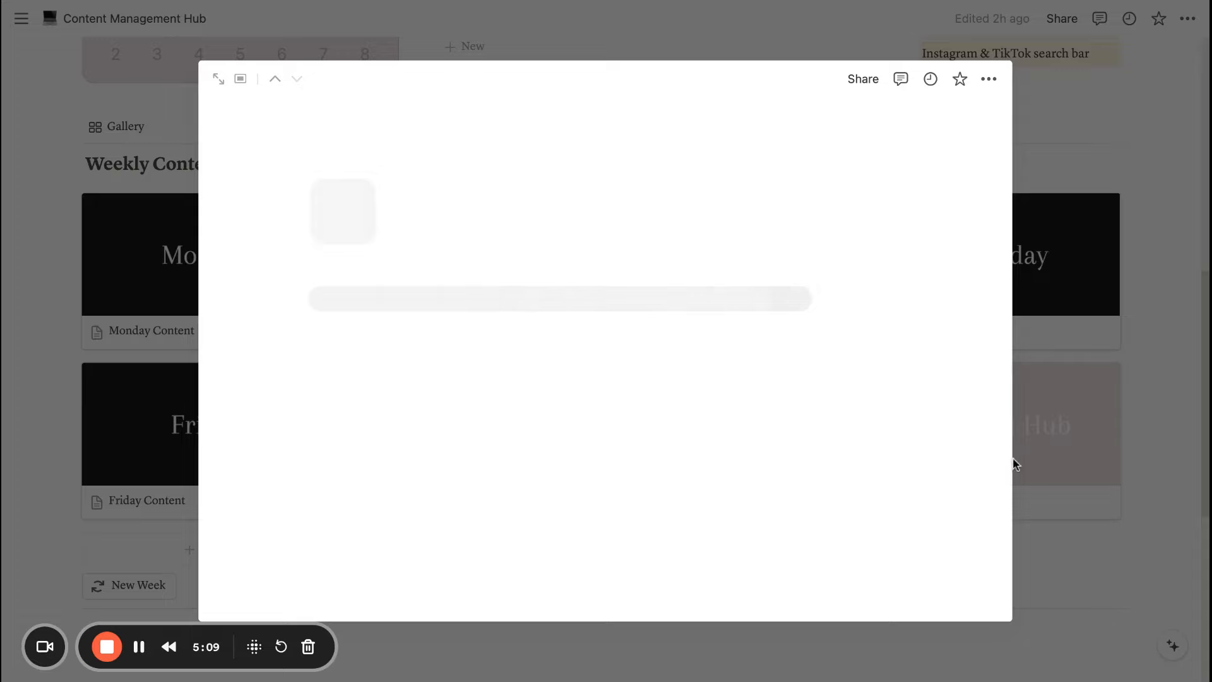
scroll(963, 470, down, 10)
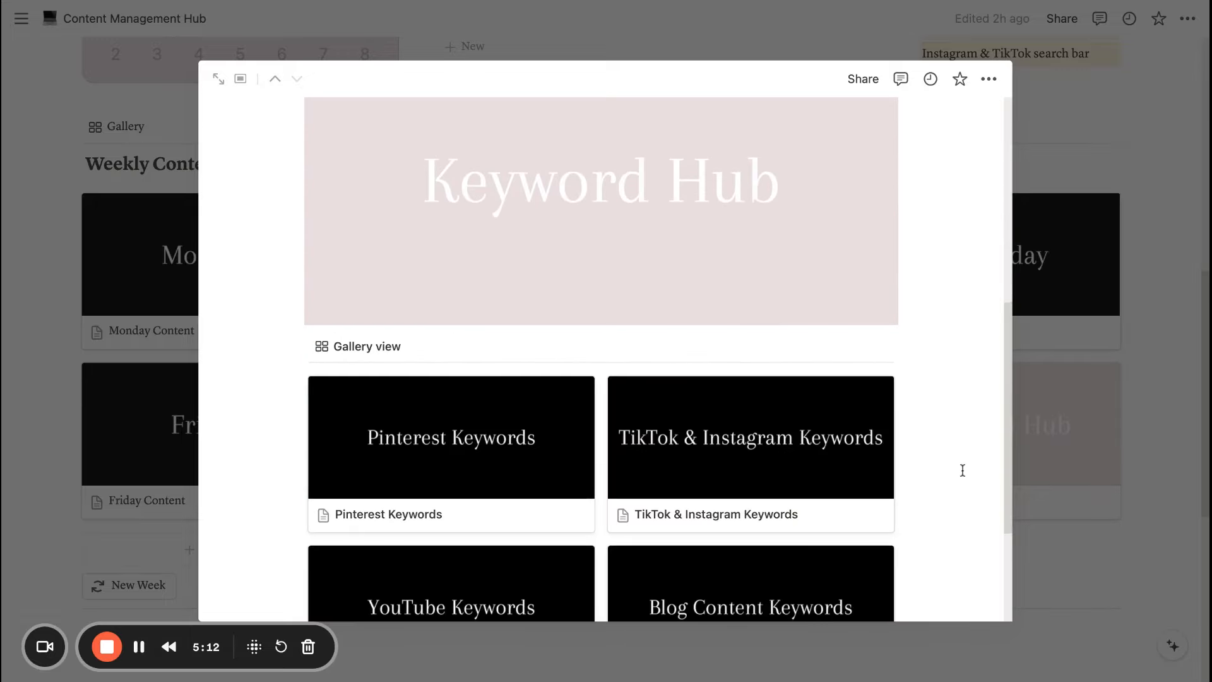
scroll(976, 517, down, 3)
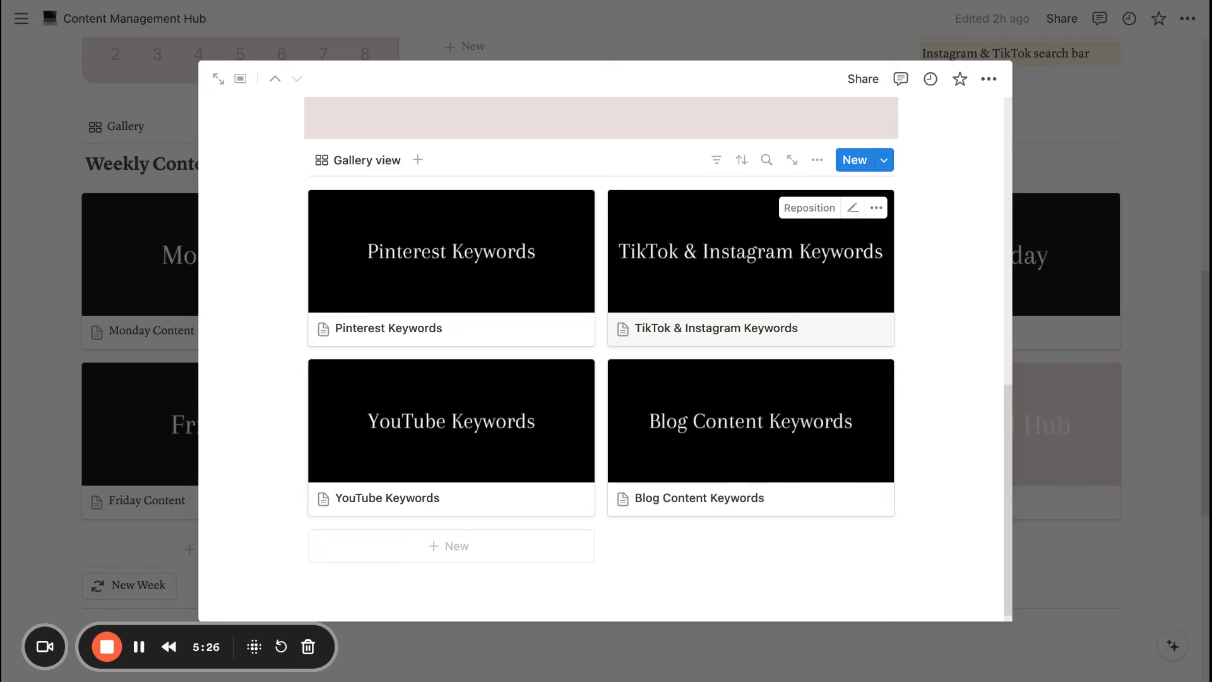
click(438, 272)
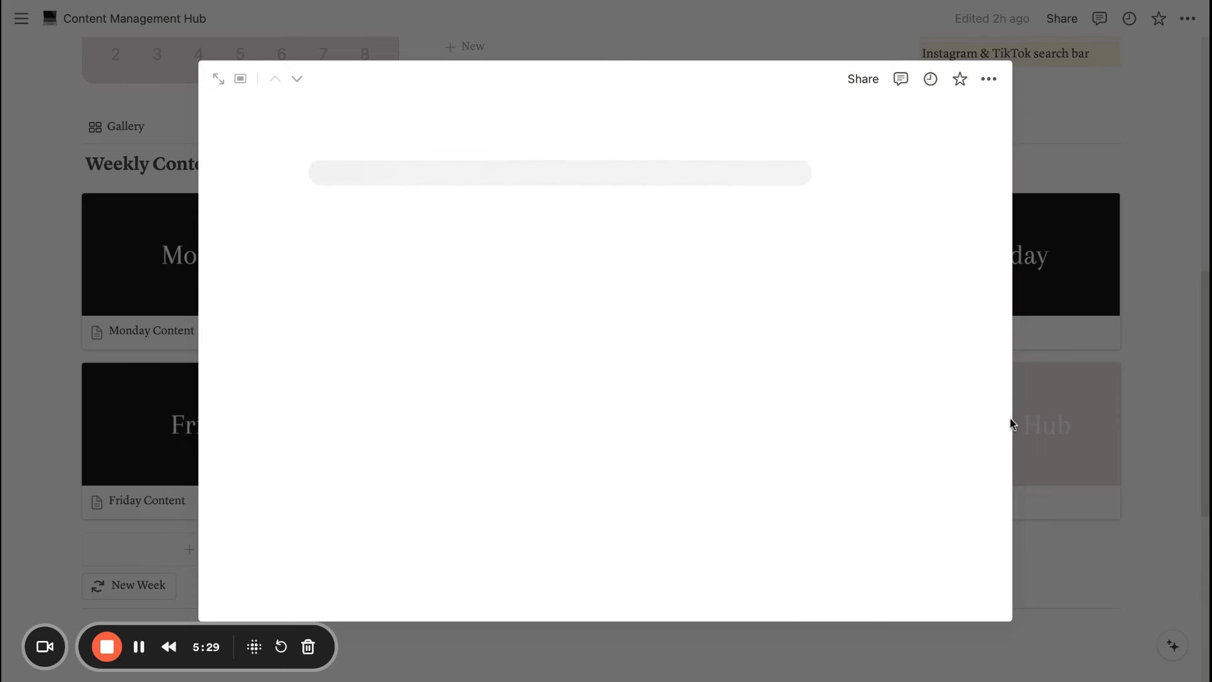
scroll(966, 476, down, 10)
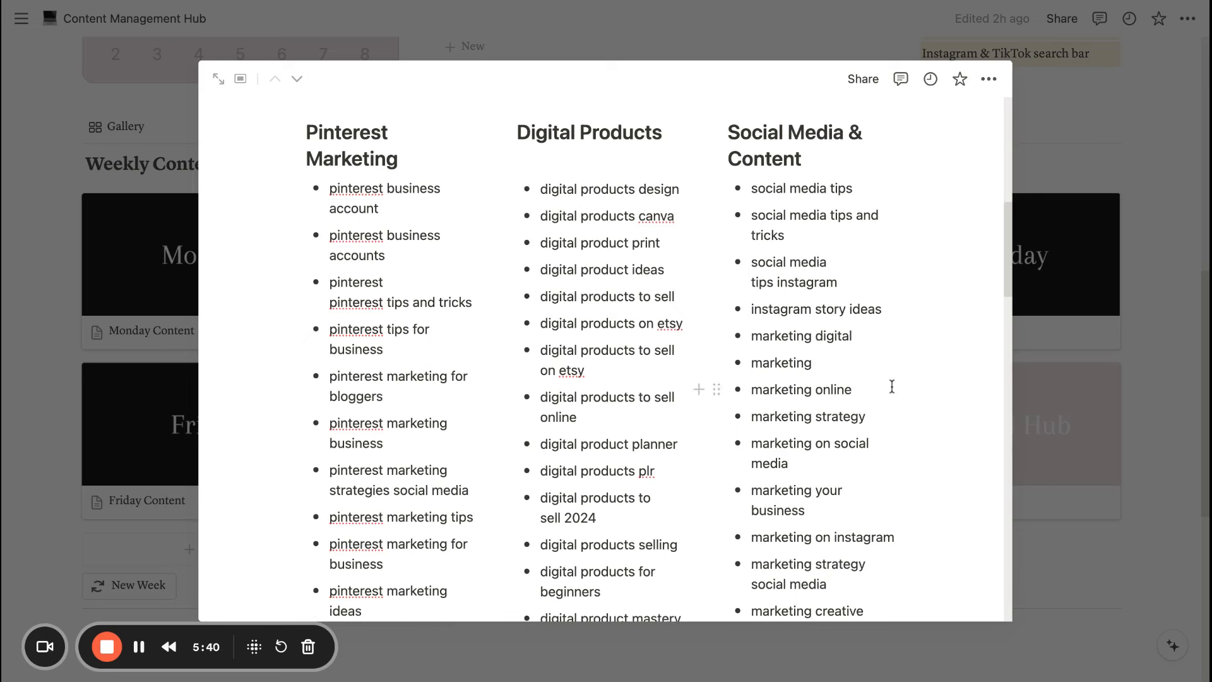
click(1161, 511)
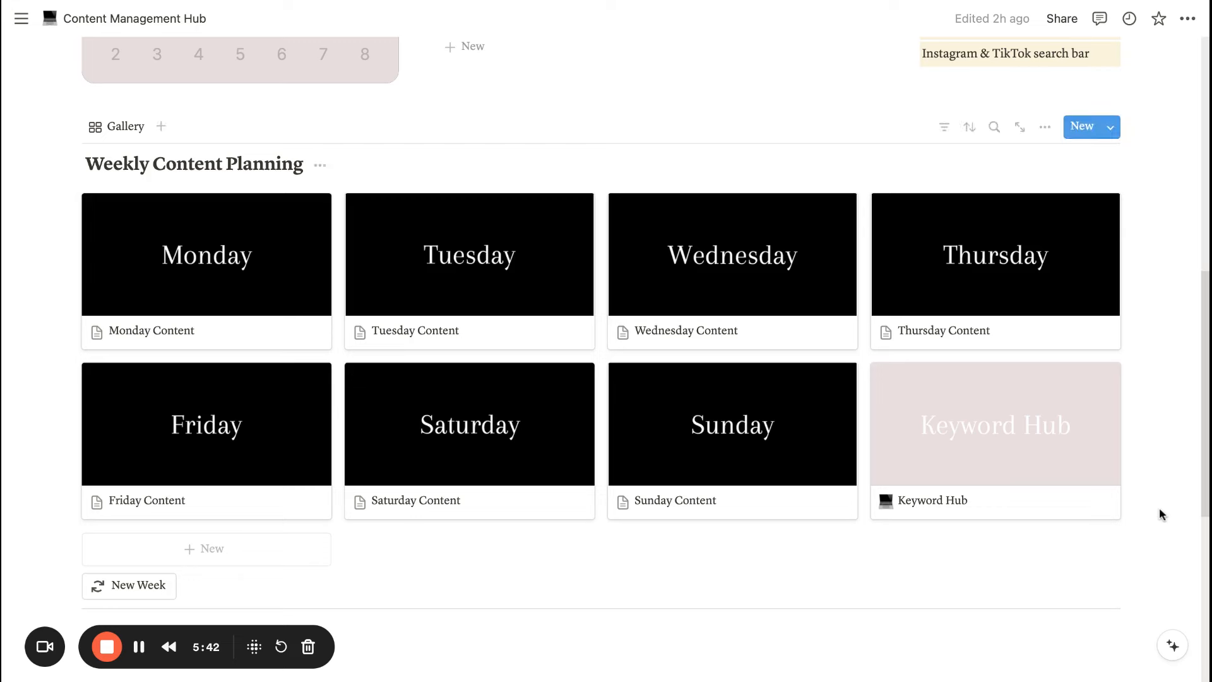
Open the Monday Content page and view the status options of its Multi-select property without changing it
click(204, 265)
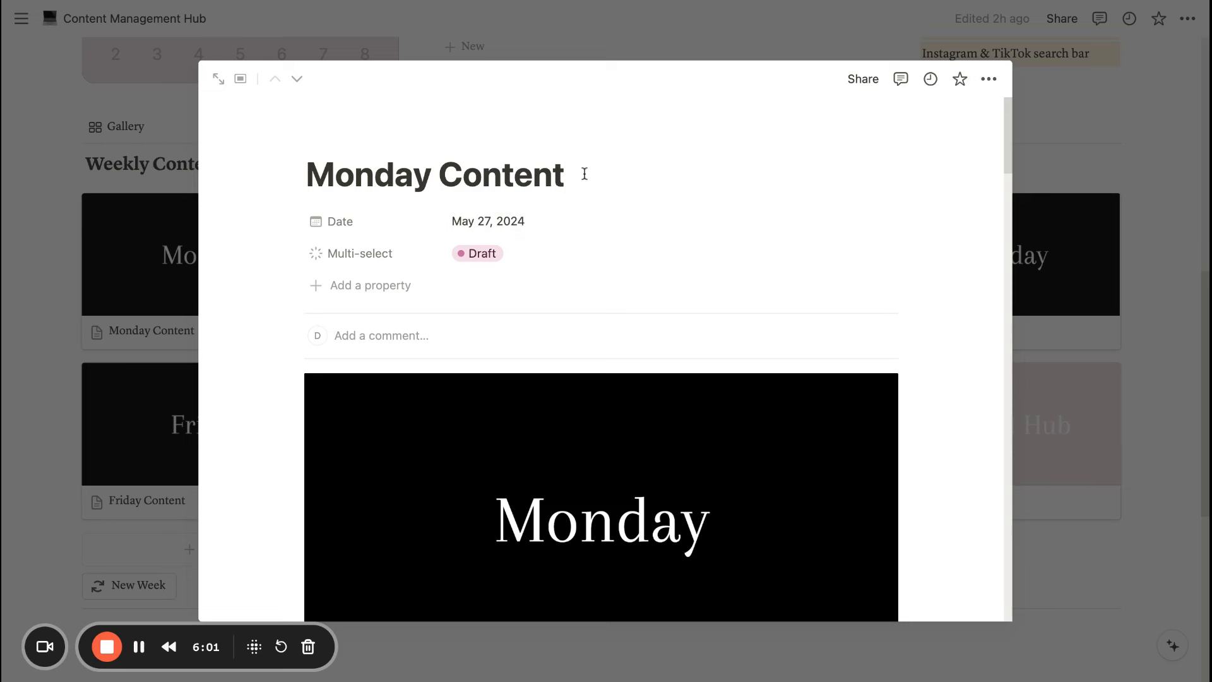
drag(584, 175, 296, 188)
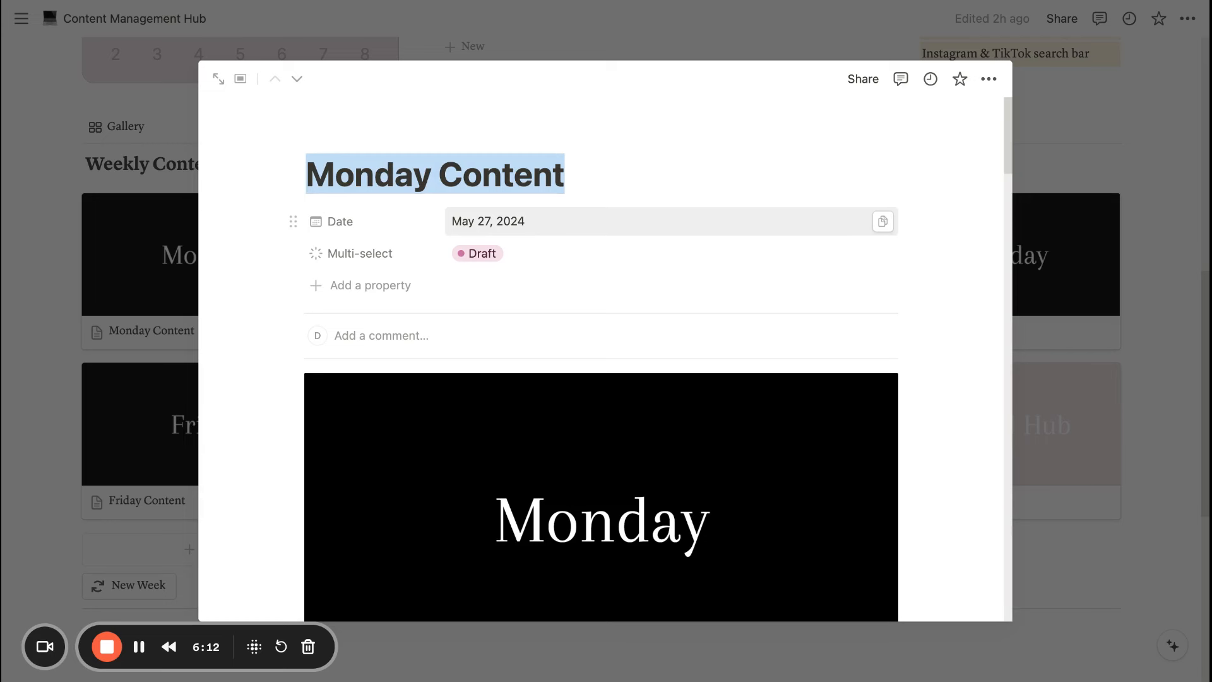
click(543, 261)
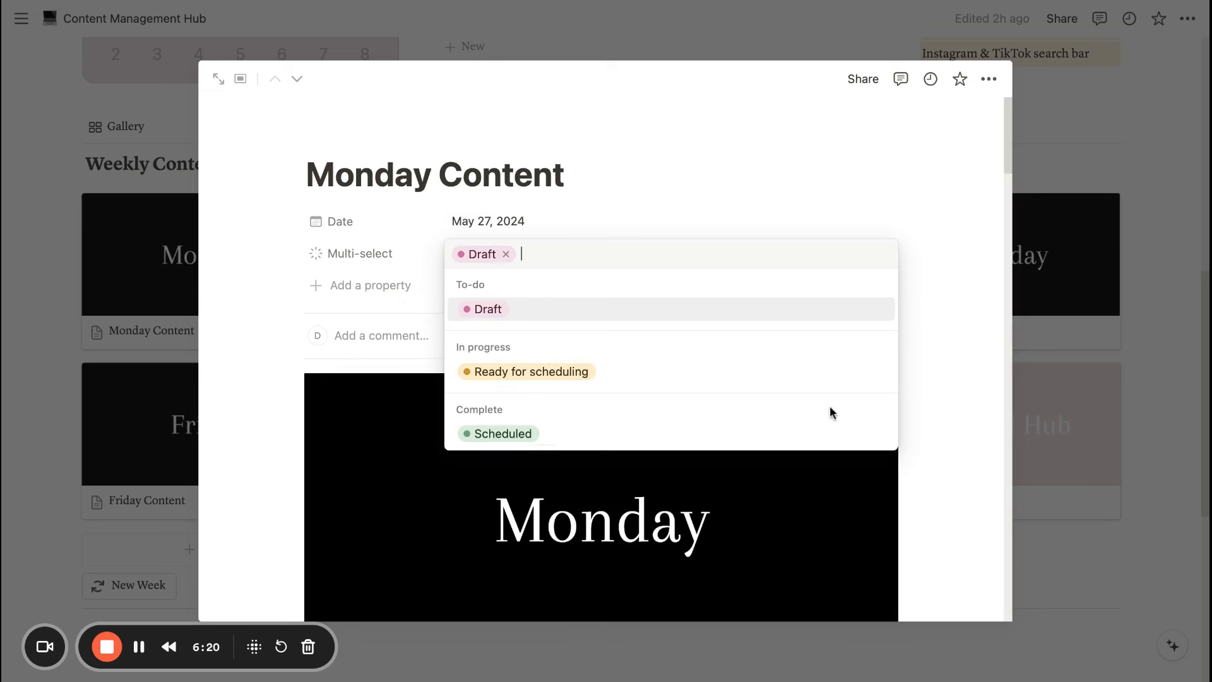
click(951, 371)
Examine the Monday page's Content Planning and Content Inventory tables, including the Content Type options for the first planning row
scroll(951, 372, down, 10)
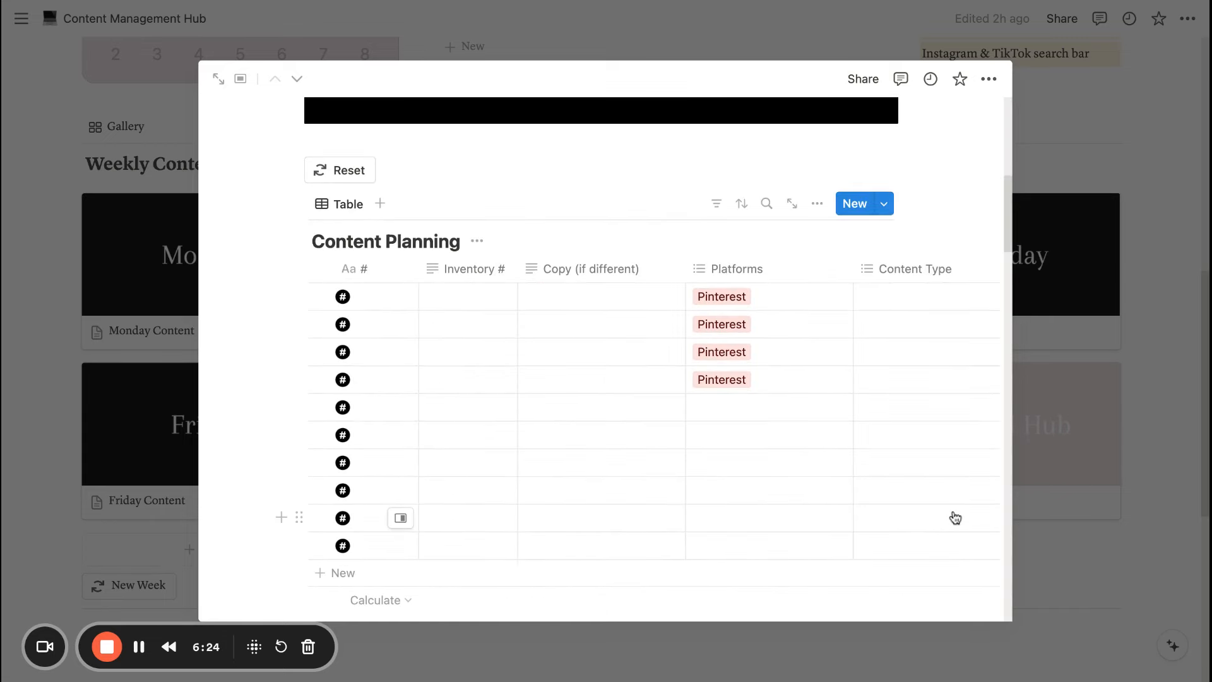
scroll(953, 499, up, 5)
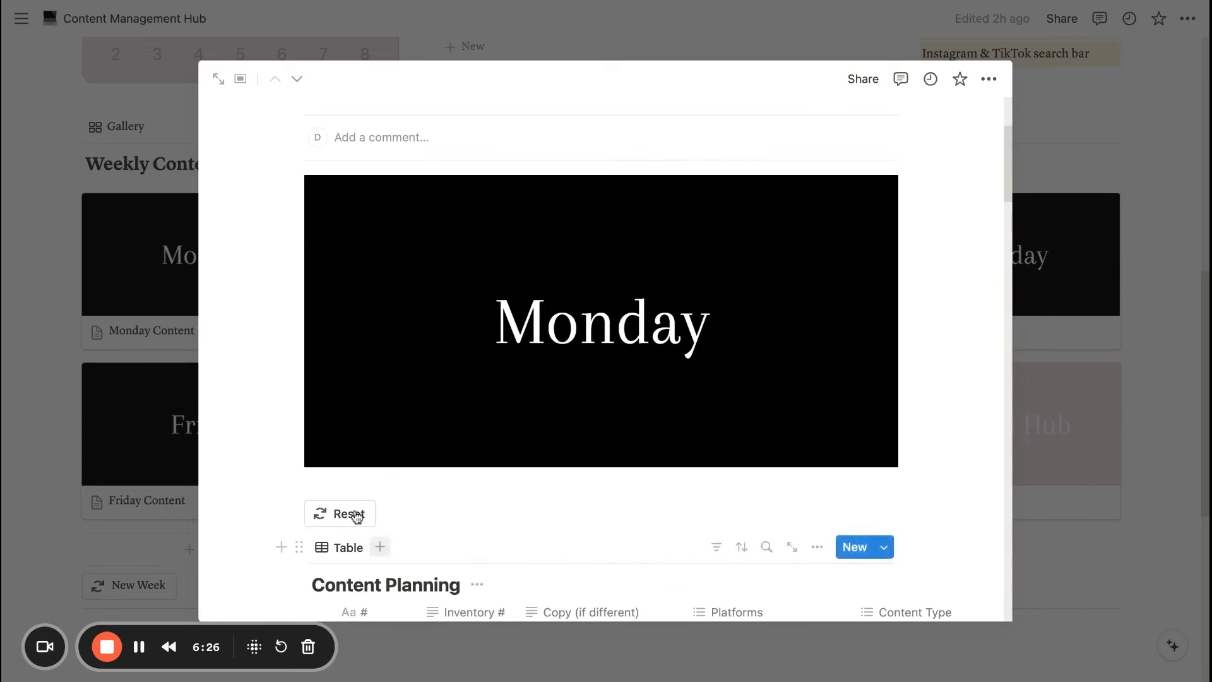
scroll(344, 521, up, 2)
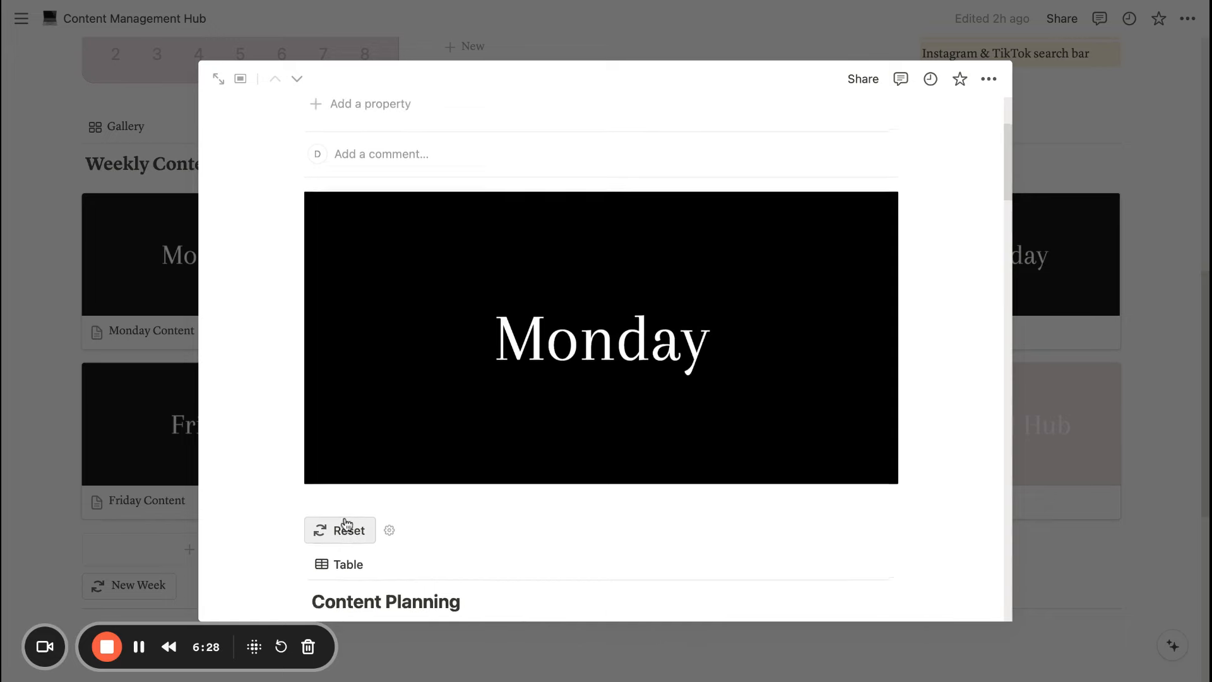
scroll(339, 518, up, 3)
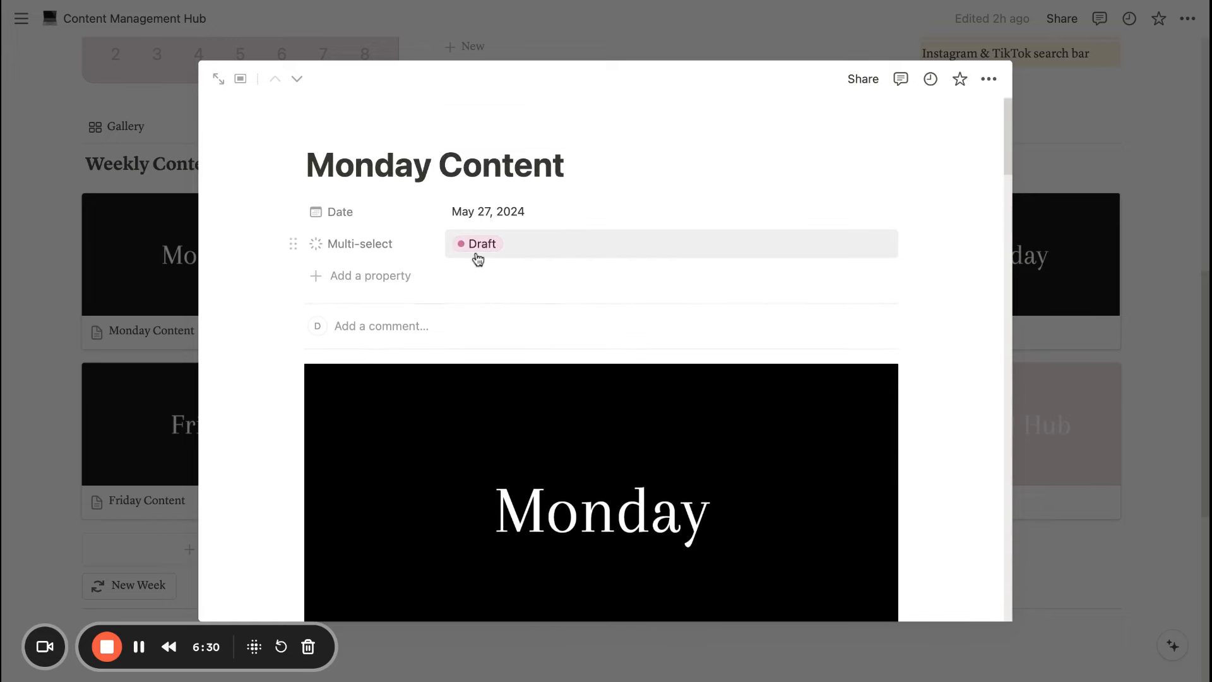
scroll(589, 343, down, 10)
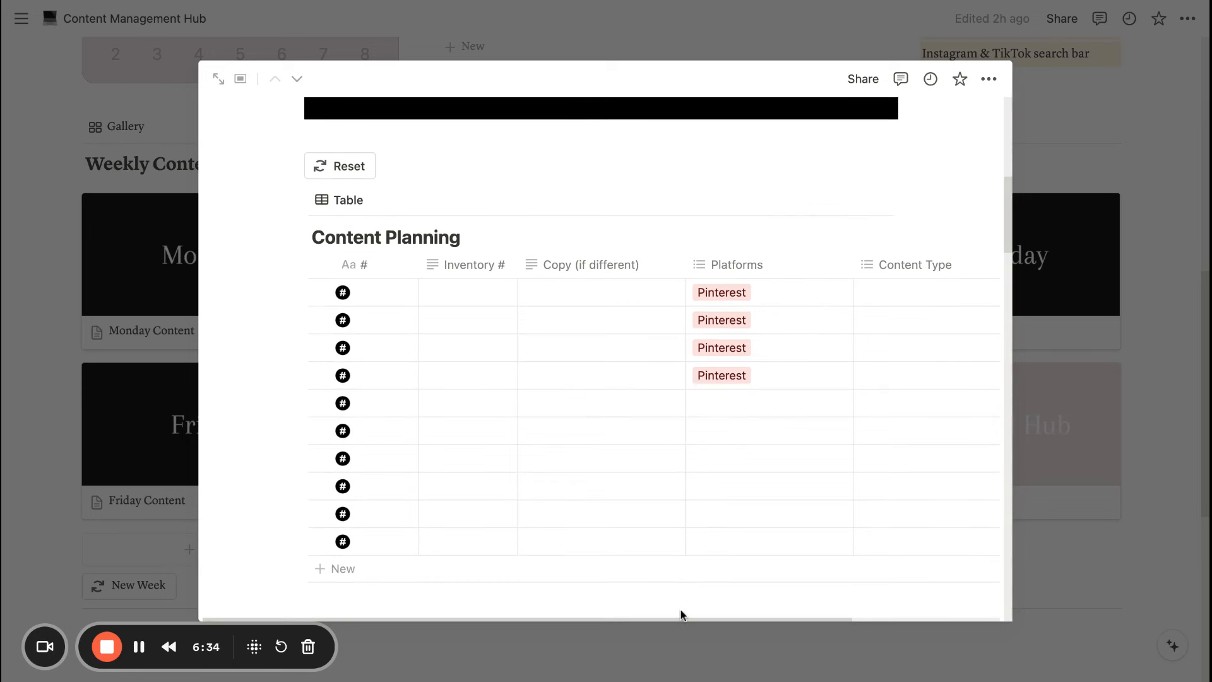
scroll(695, 533, down, 3)
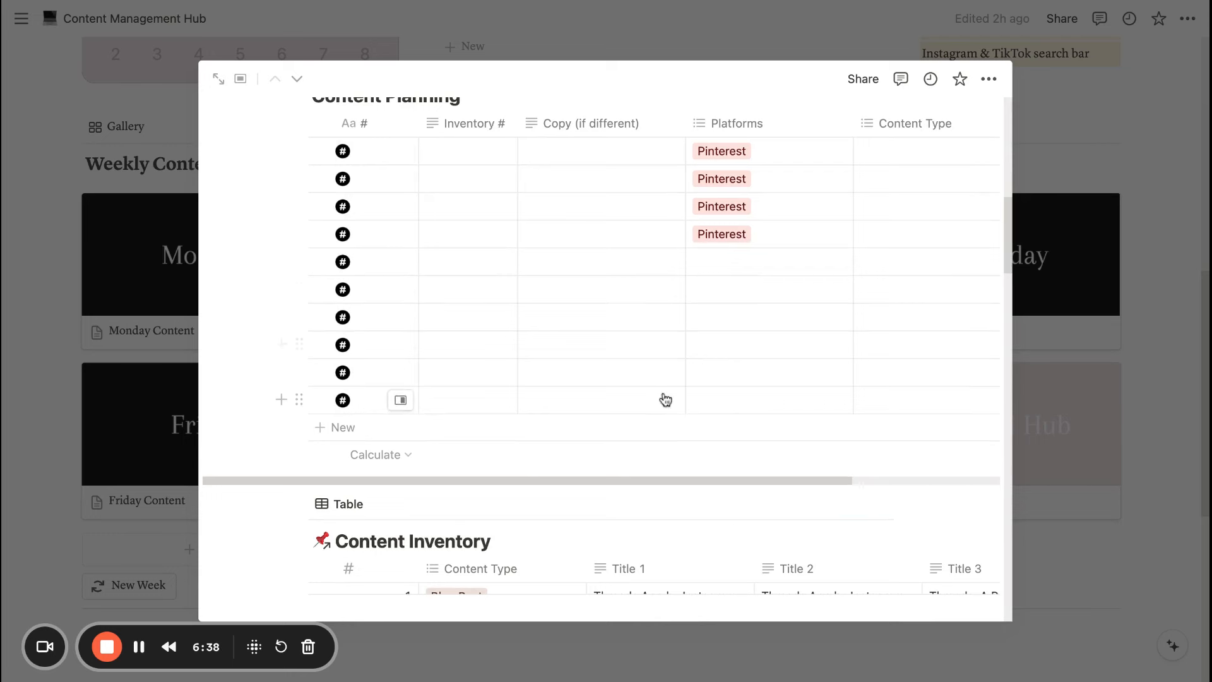
scroll(663, 398, up, 1)
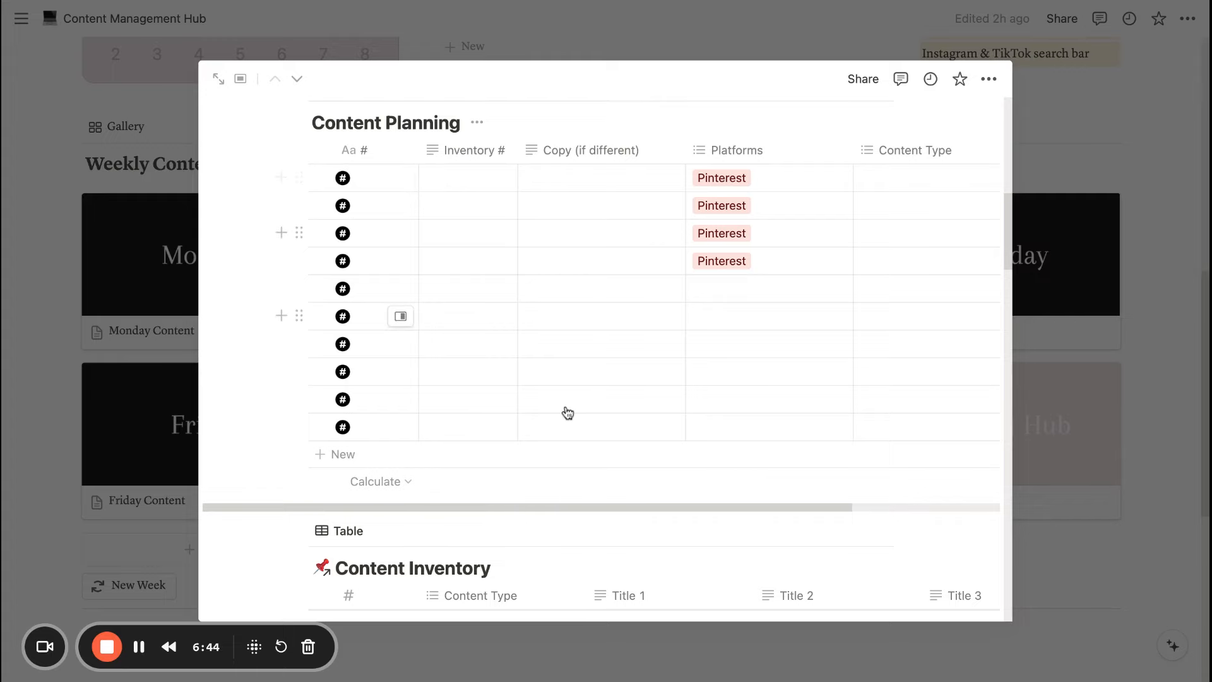
scroll(562, 411, down, 5)
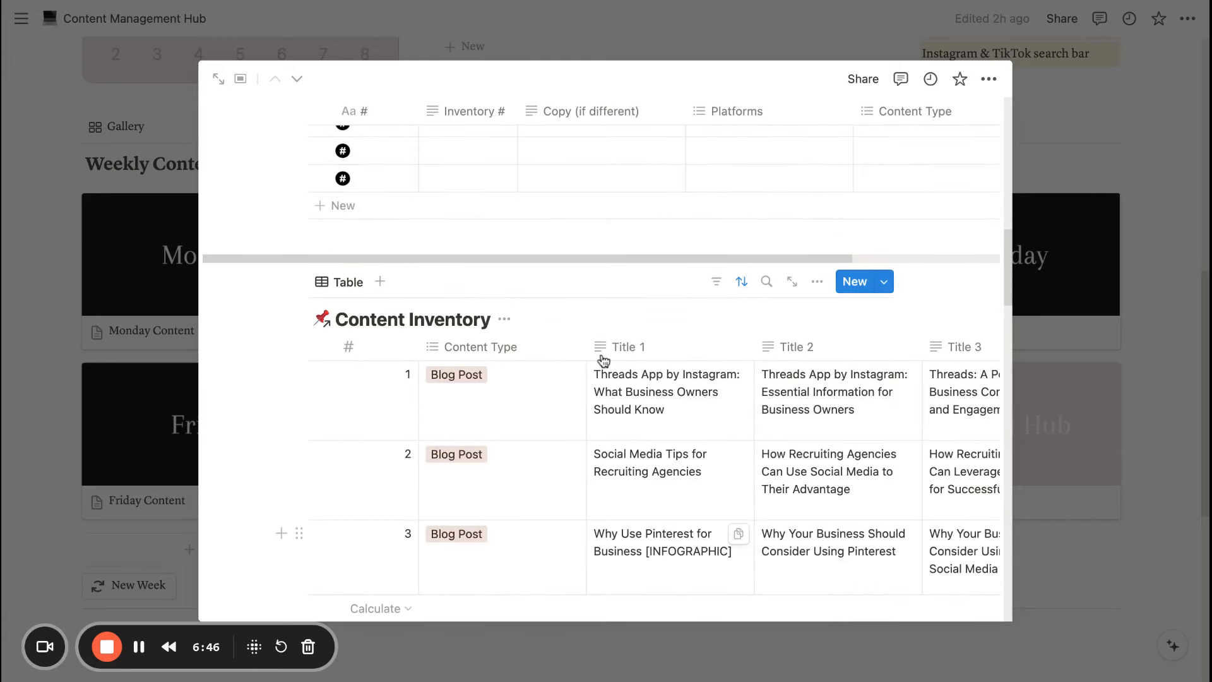
scroll(557, 419, up, 5)
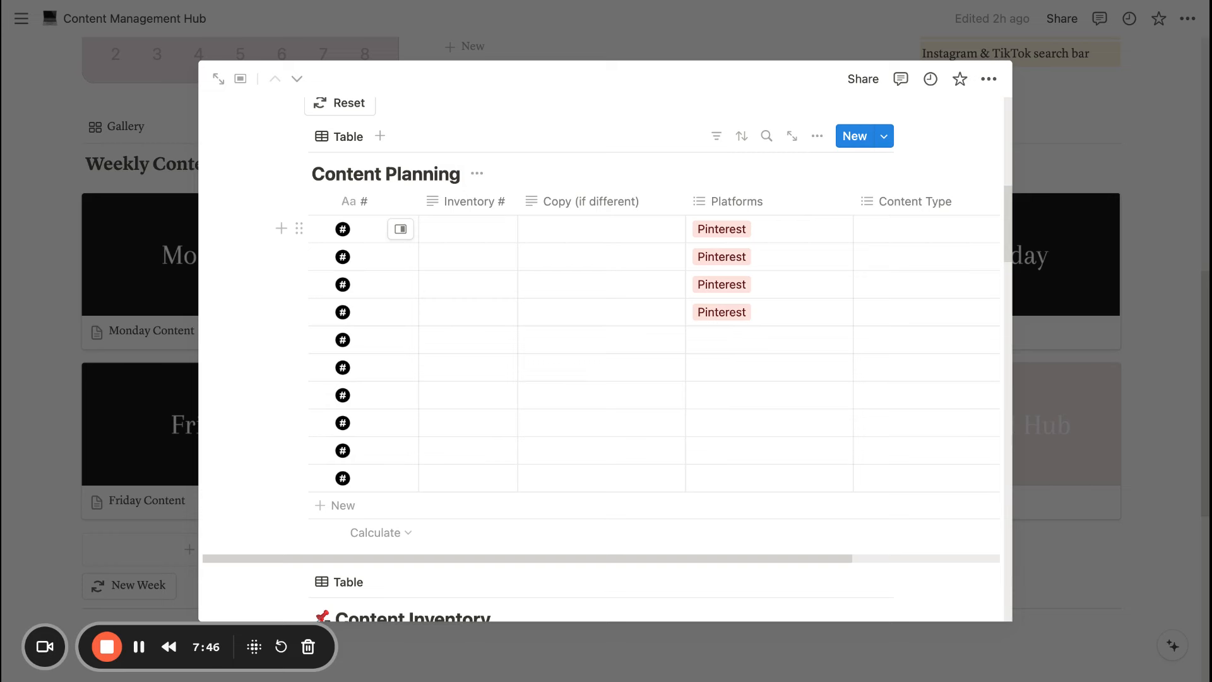
click(909, 239)
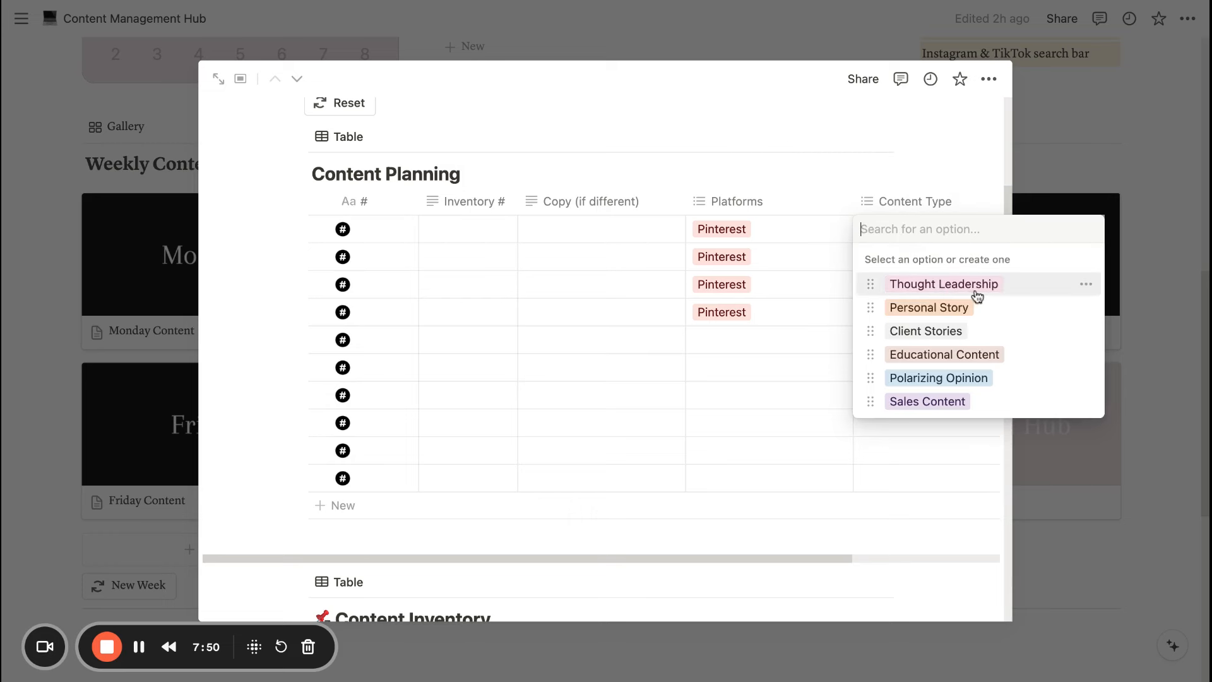
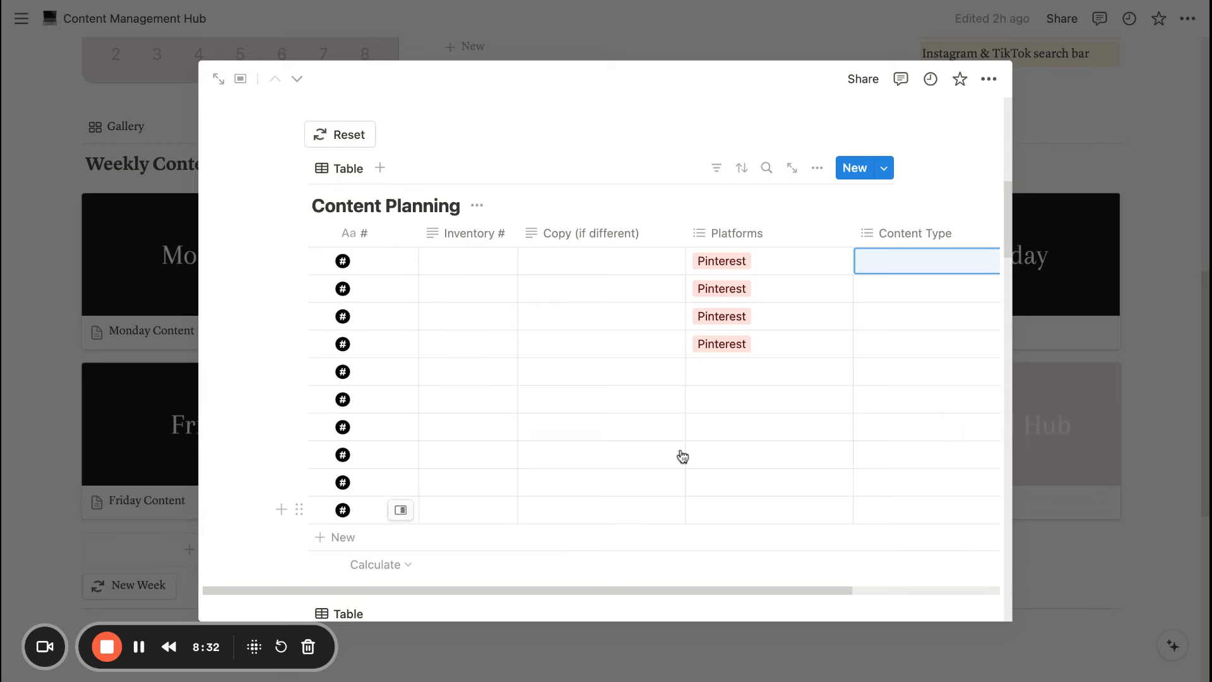
Set the platform to Pinterest for the fifth, sixth and seventh rows of Monday's Content Planning table
click(706, 379)
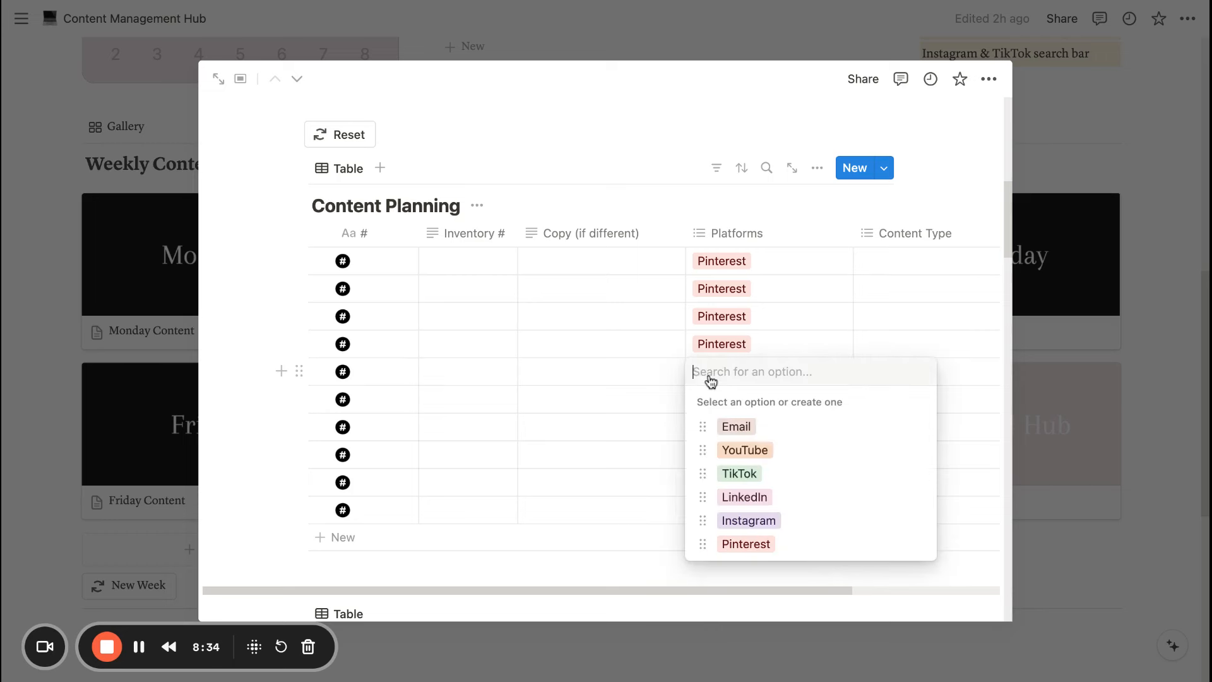
click(746, 548)
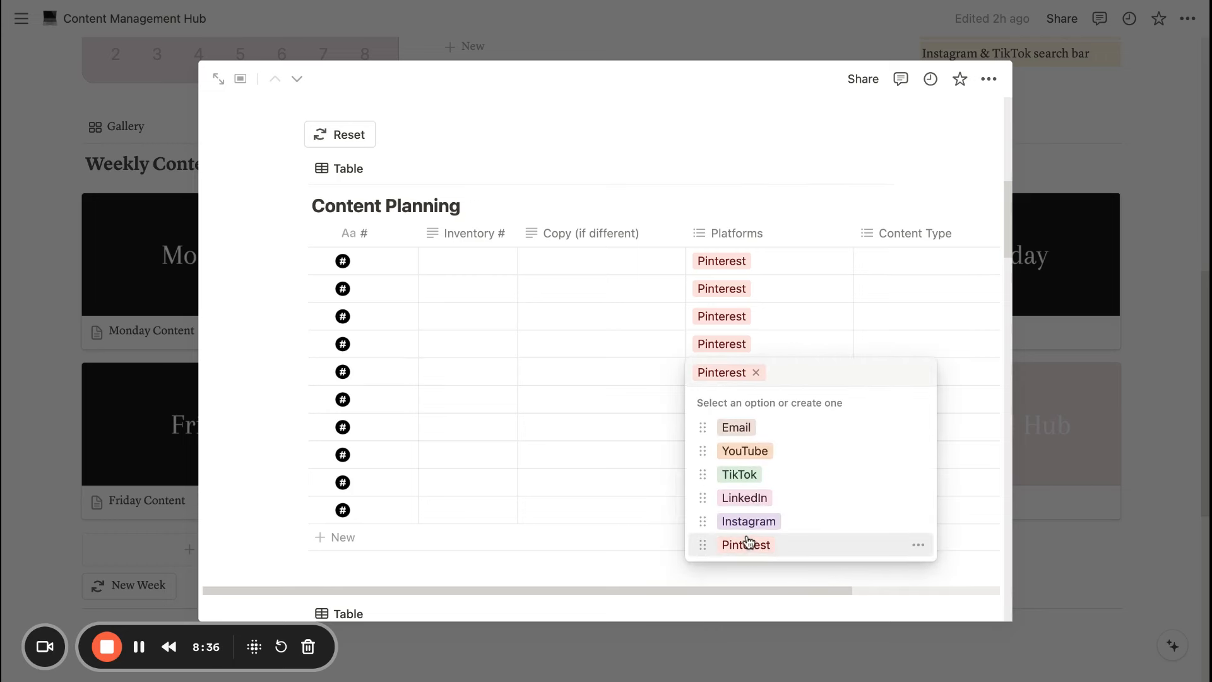
click(640, 411)
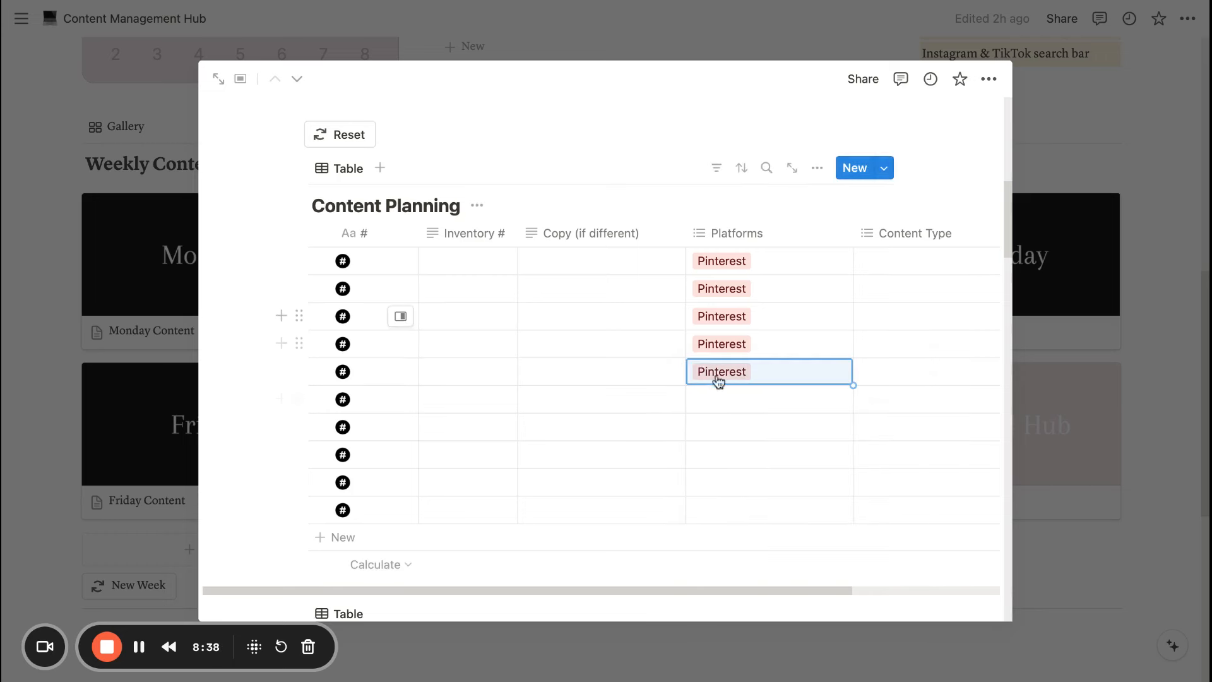
click(726, 413)
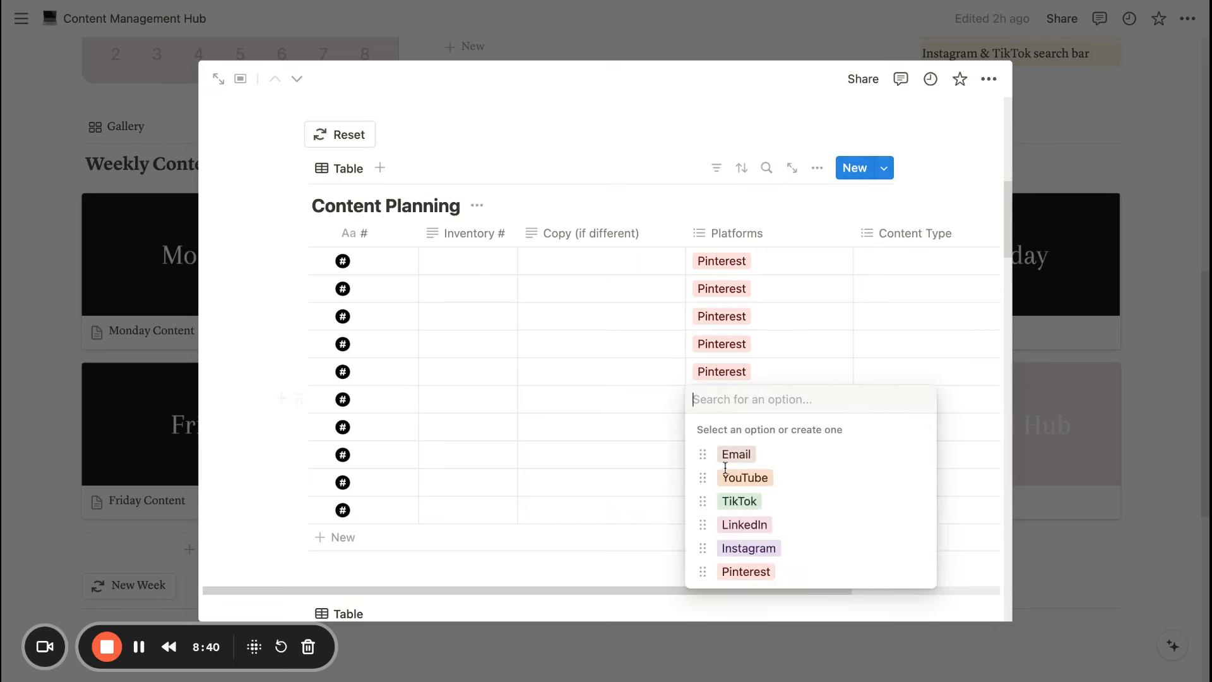
key(Down)
key(Down)
key(Down)
key(Return)
key(Escape)
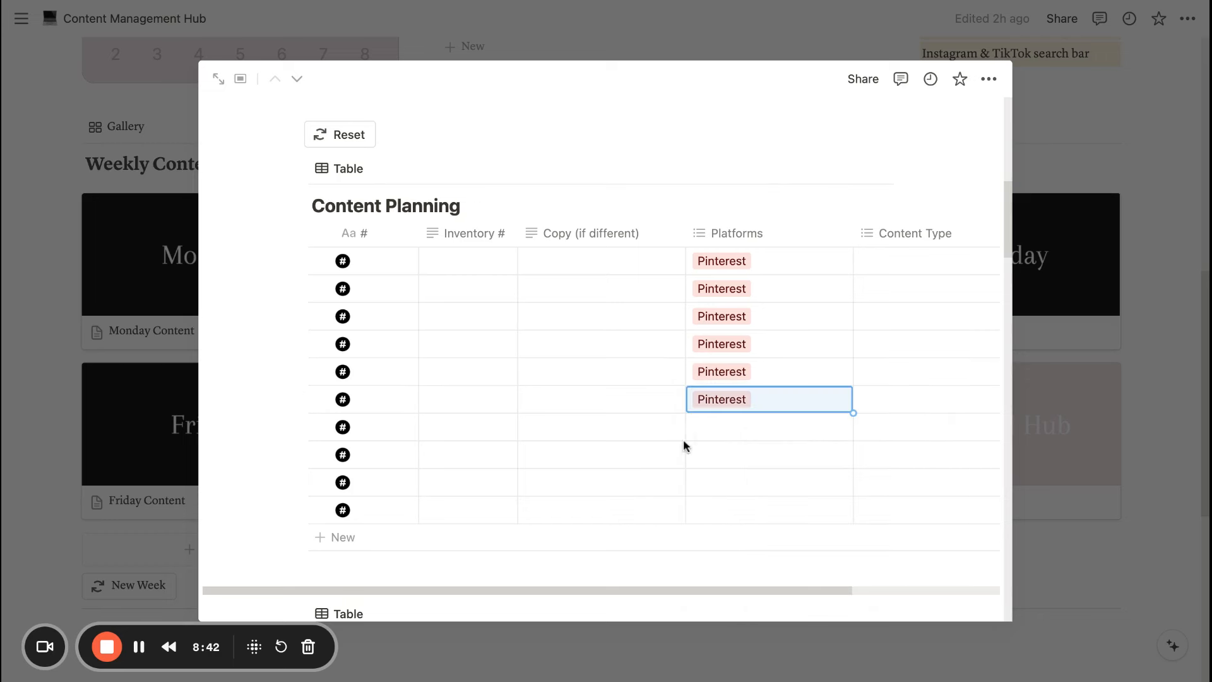
click(714, 439)
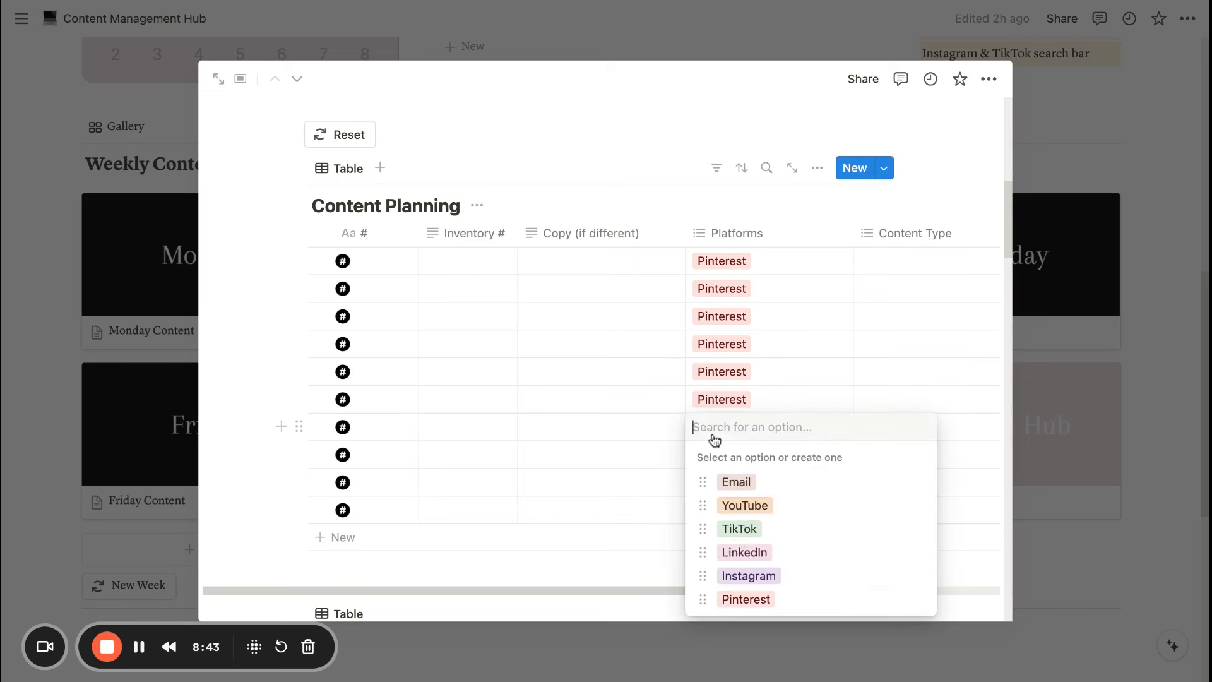
click(742, 600)
key(Escape)
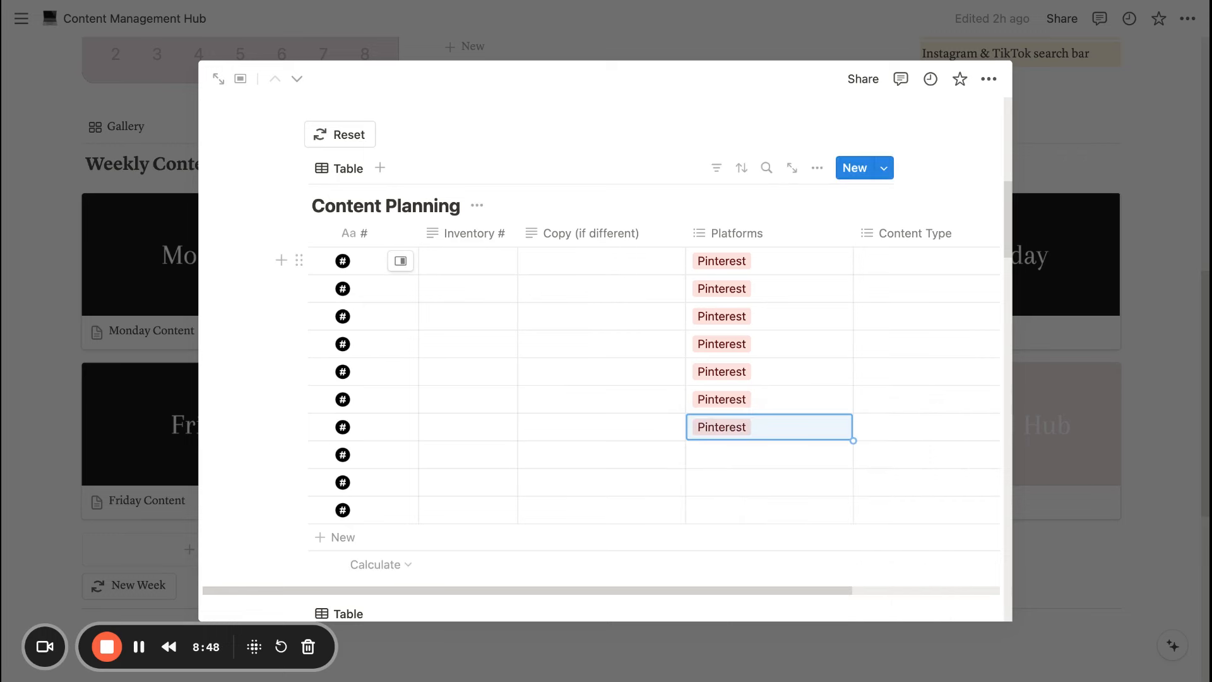
Examine the Content Inventory table's entries, its Title columns and the second entry's Pinterest Pin Description
scroll(539, 398, down, 7)
scroll(603, 460, down, 8)
scroll(601, 453, down, 6)
scroll(600, 450, down, 9)
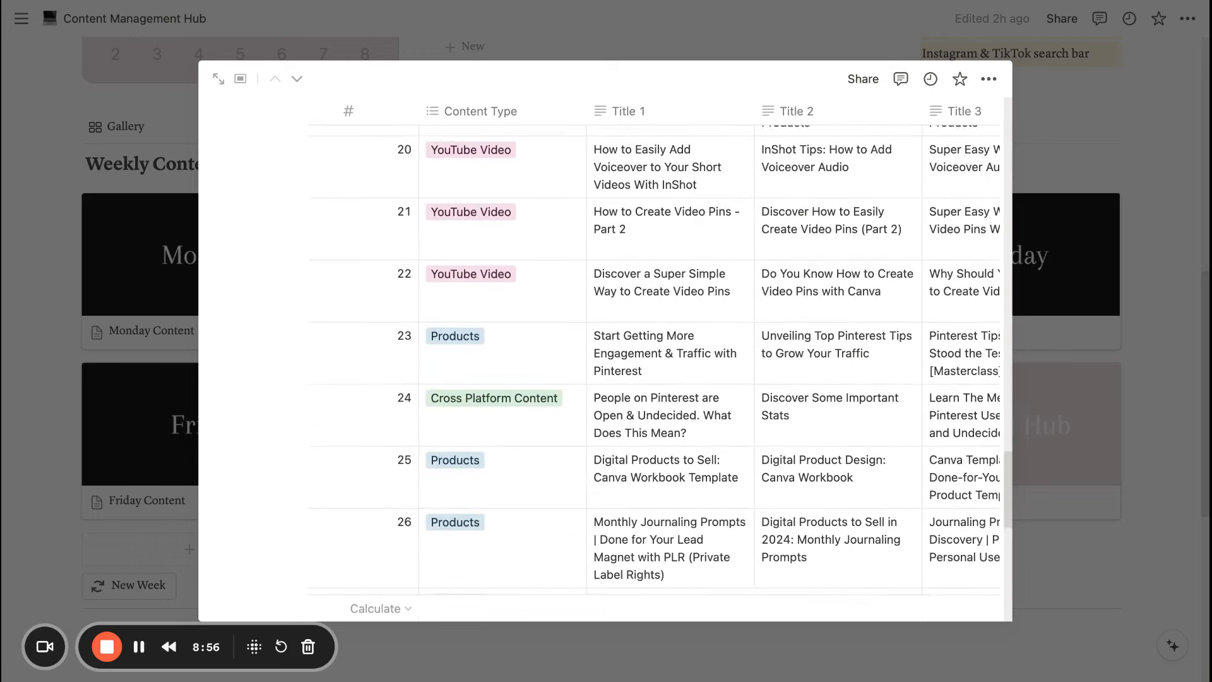
scroll(615, 442, down, 2)
scroll(615, 442, up, 15)
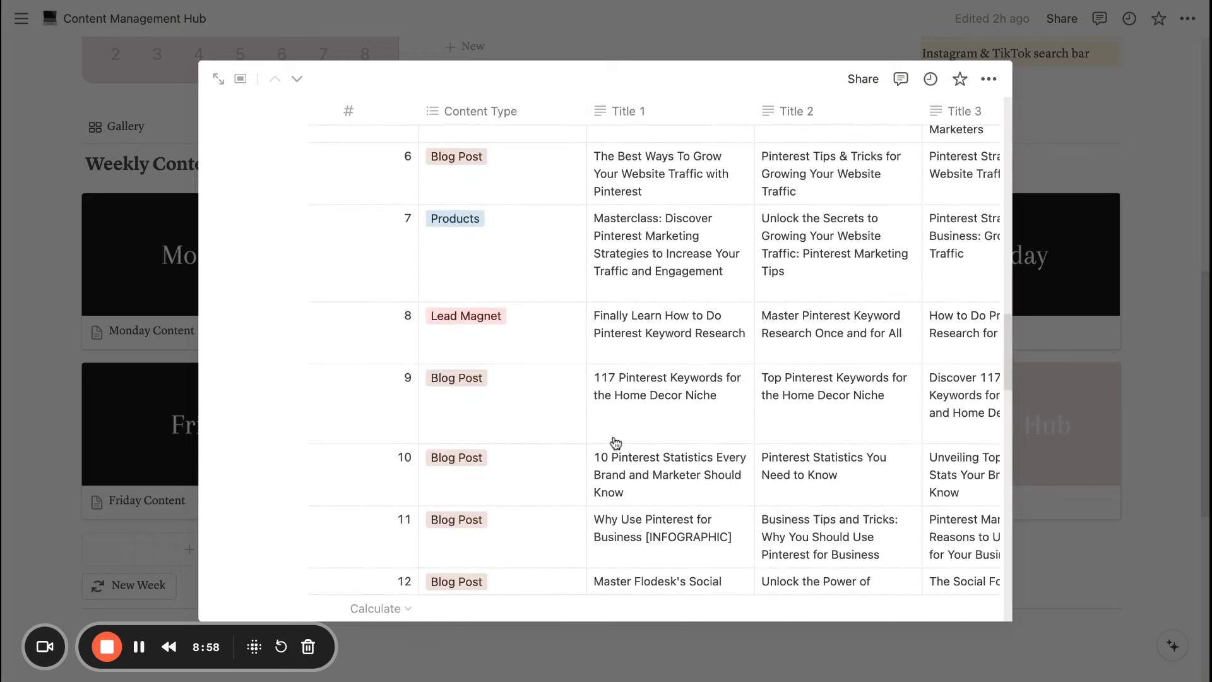
scroll(616, 442, up, 10)
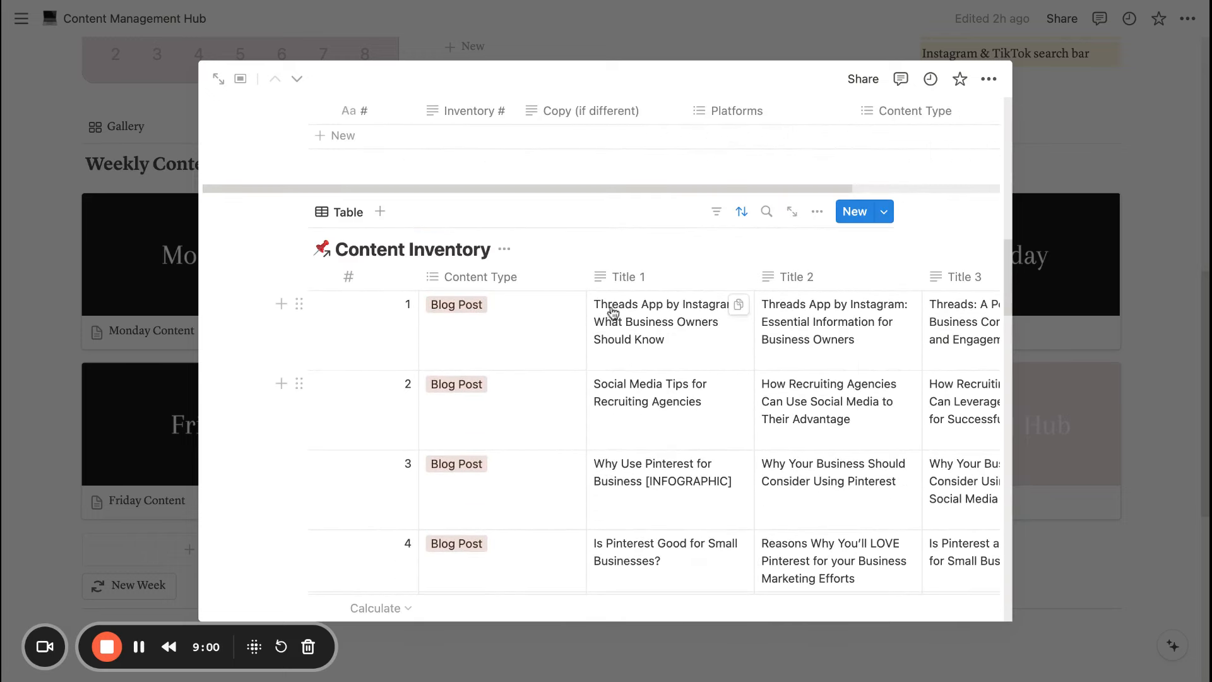
scroll(631, 335, right, 10)
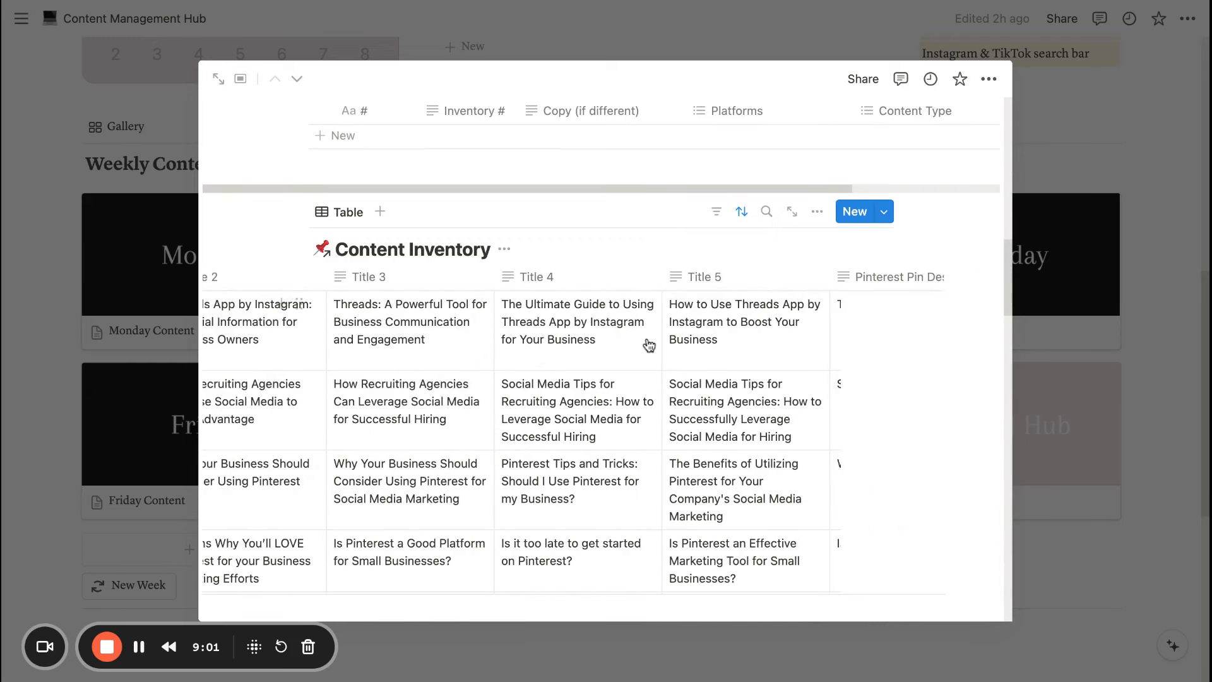
scroll(648, 345, right, 1)
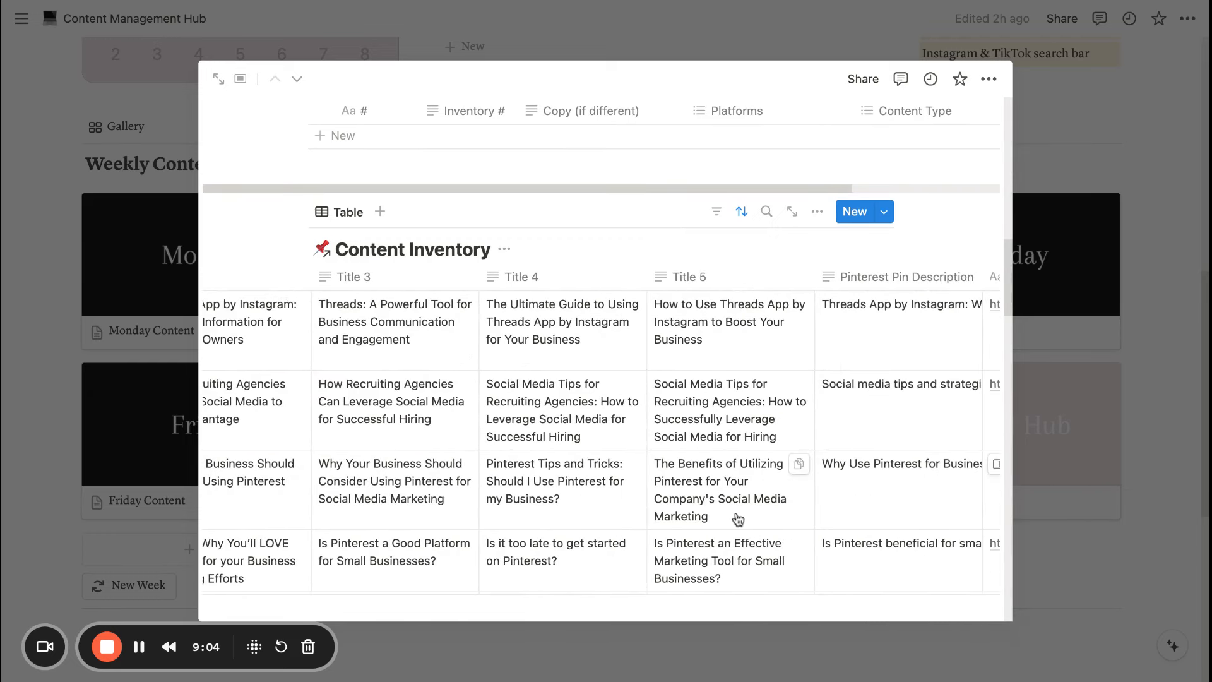
click(871, 416)
key(Escape)
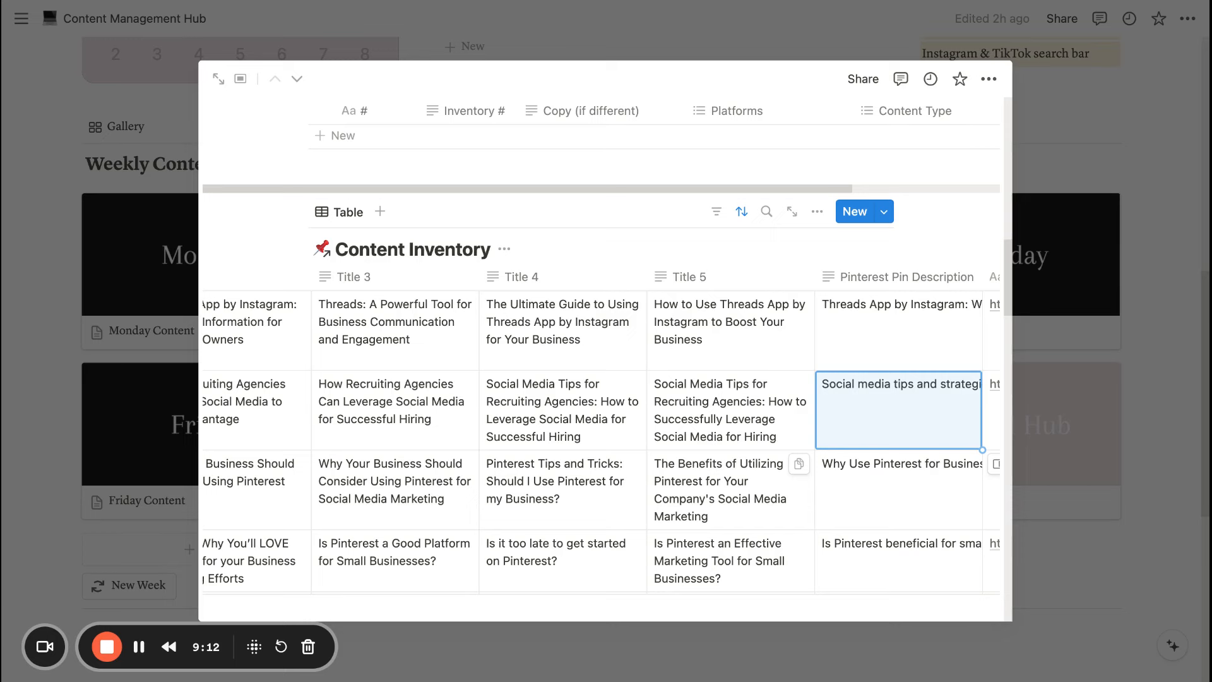
scroll(717, 413, up, 7)
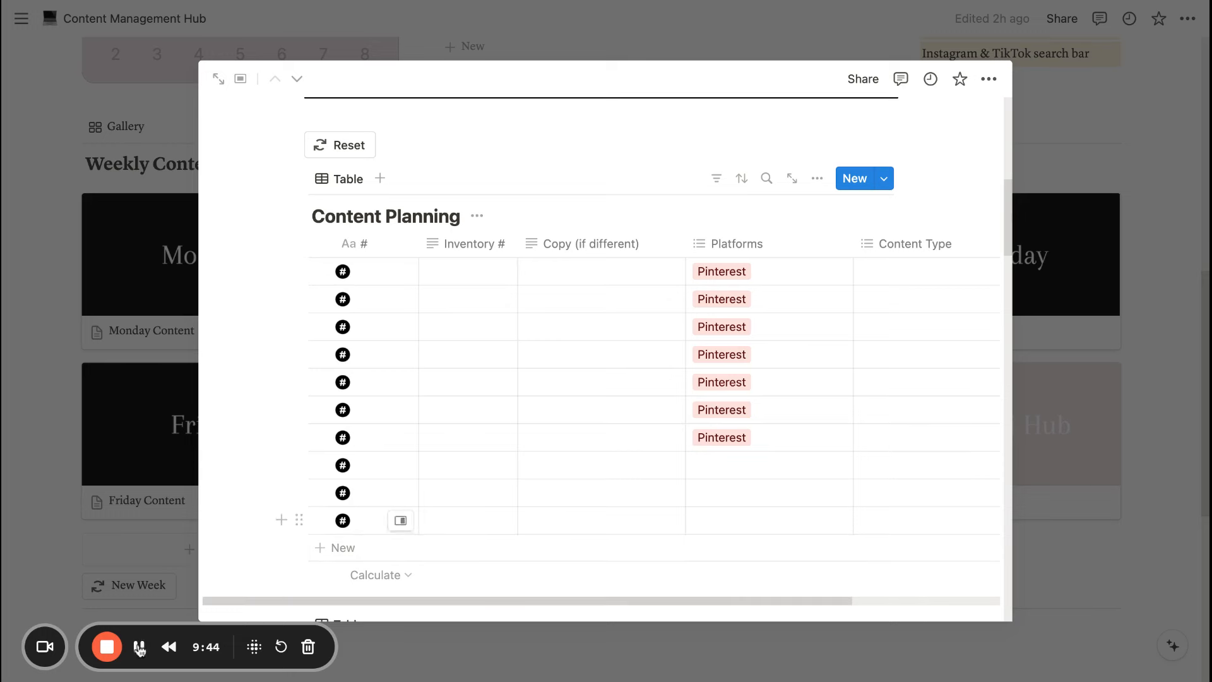
Choose a blog post from the Content Inventory and set Inventory # to 4 in the first Content Planning row
scroll(278, 516, left, 3)
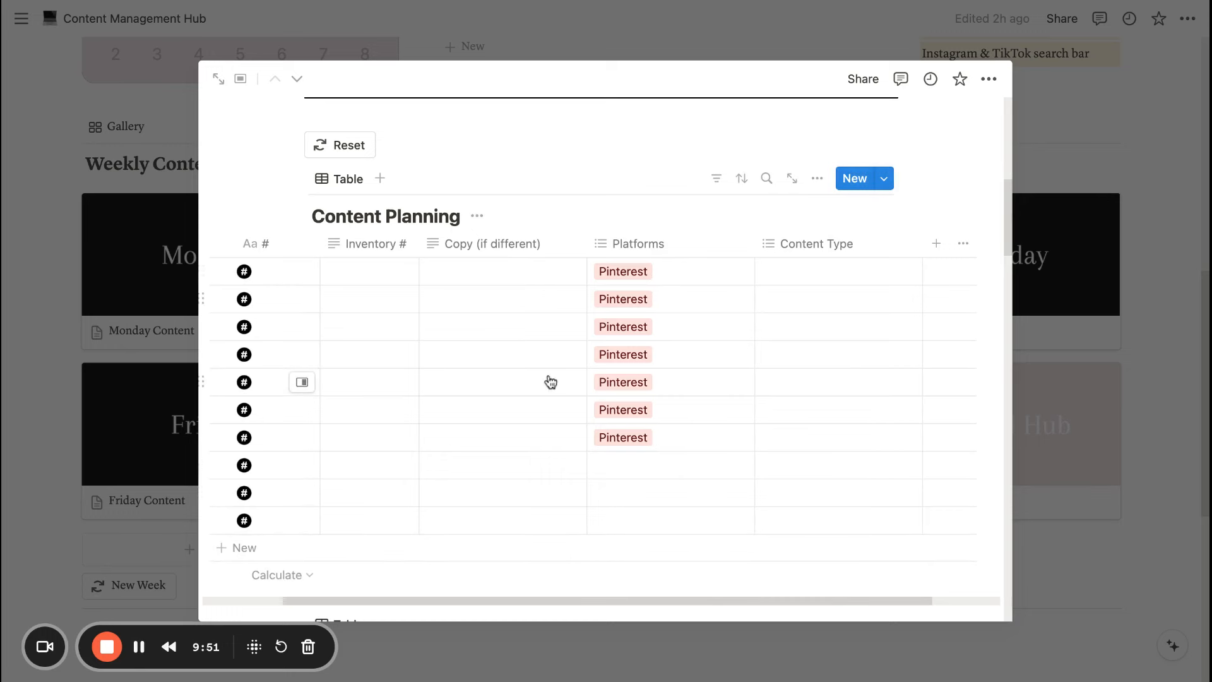
scroll(619, 433, down, 5)
scroll(628, 435, down, 3)
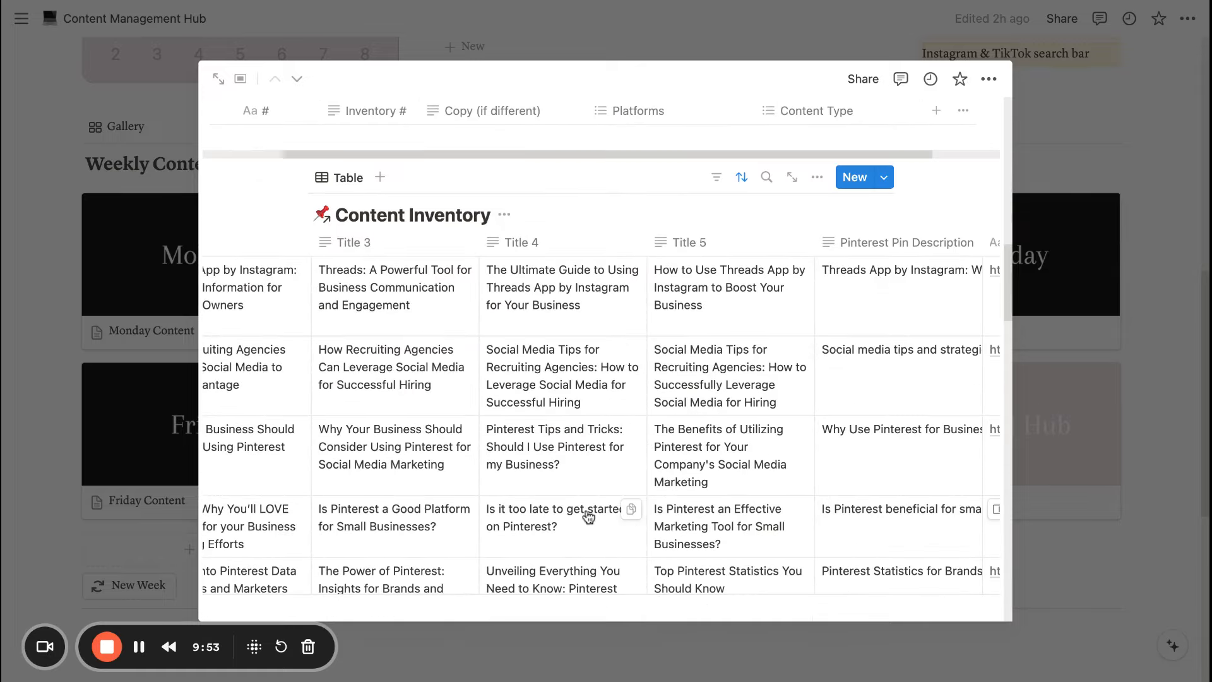
scroll(568, 499, left, 5)
scroll(725, 487, left, 5)
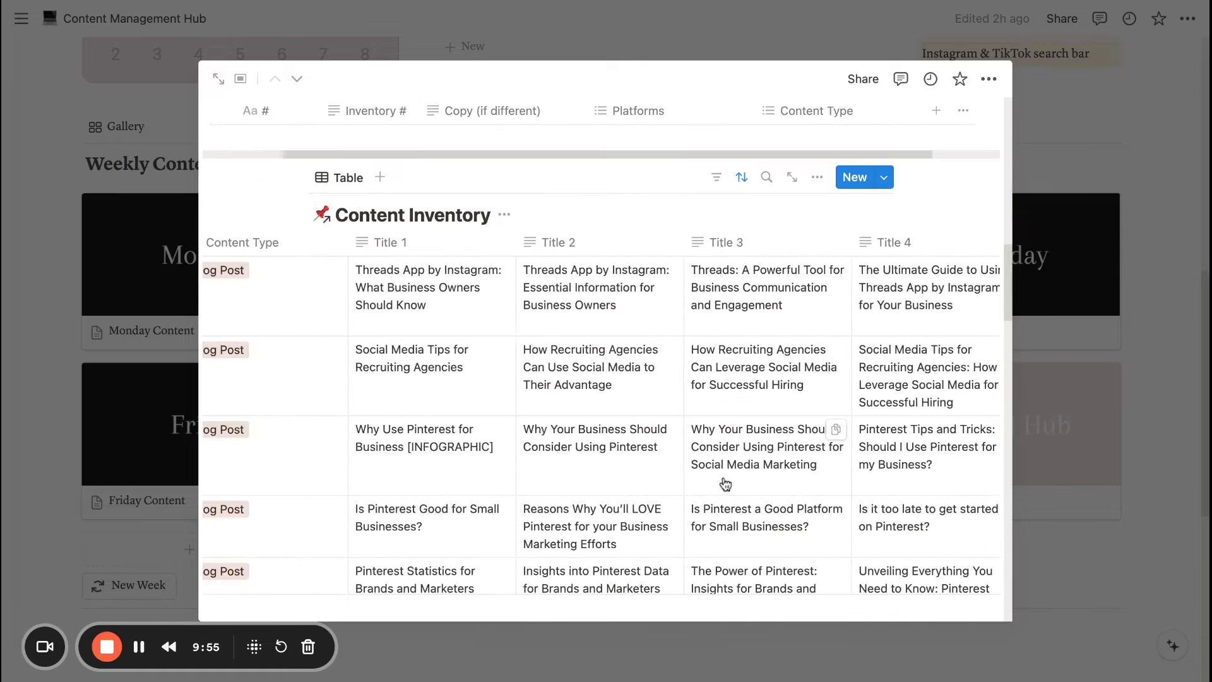
scroll(725, 484, left, 1)
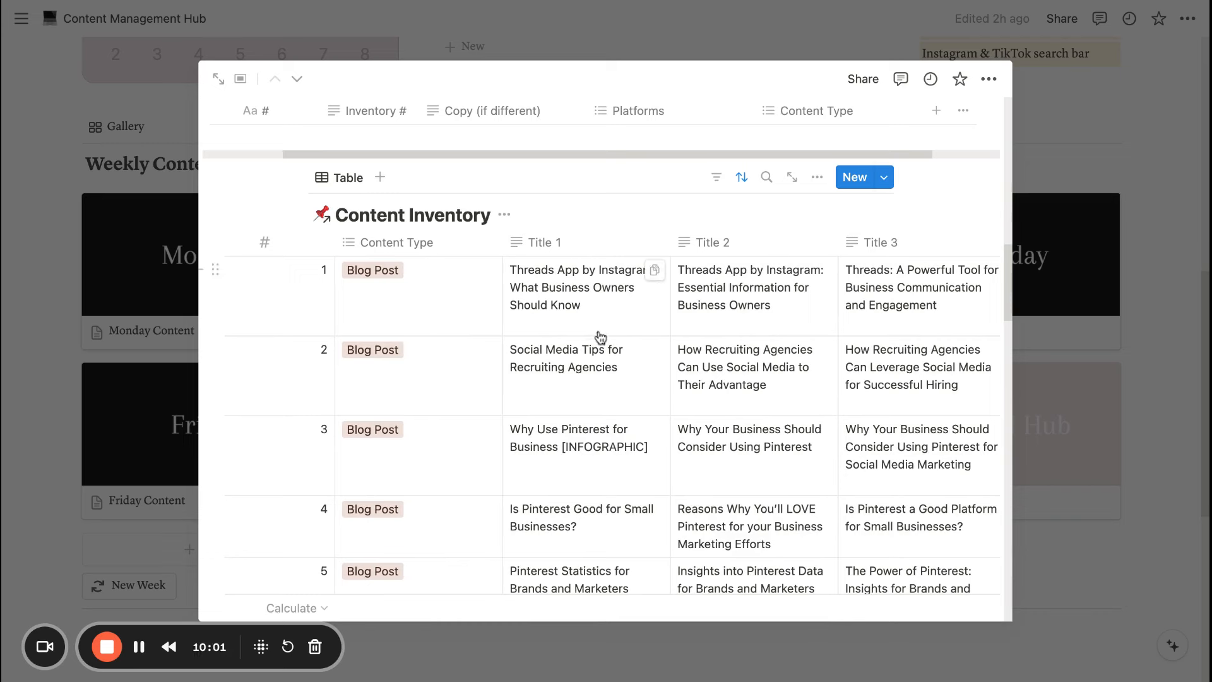
scroll(587, 379, down, 2)
scroll(587, 391, down, 5)
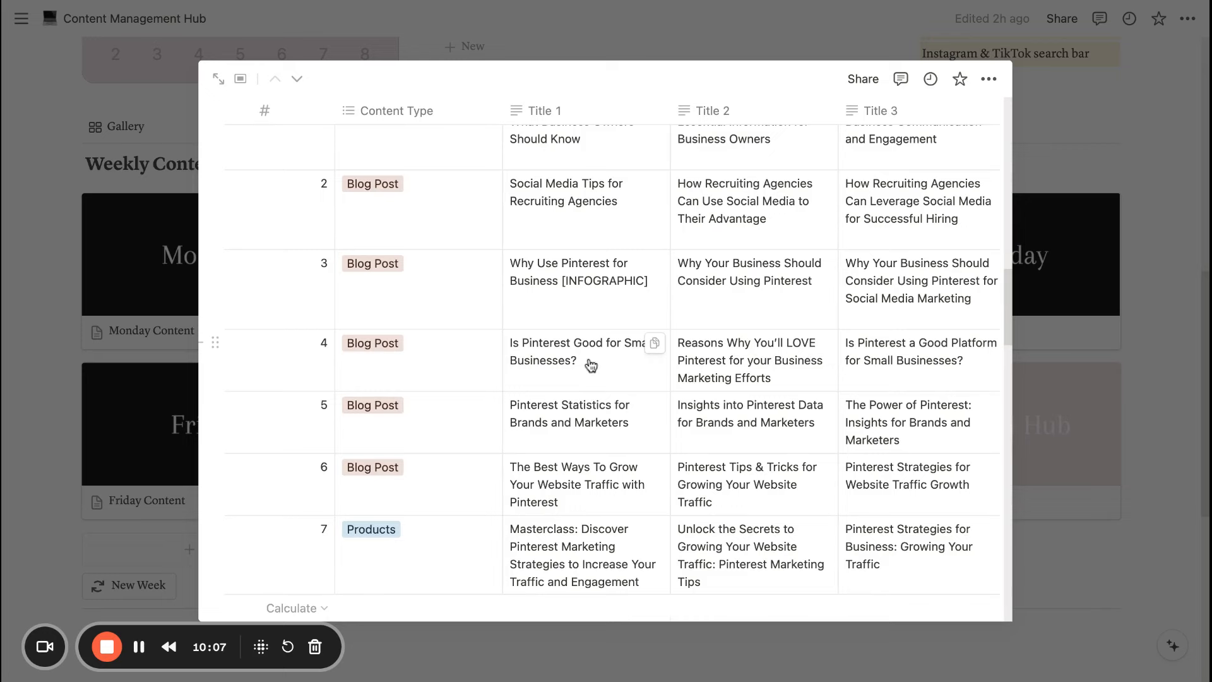
scroll(581, 376, up, 8)
scroll(579, 377, up, 3)
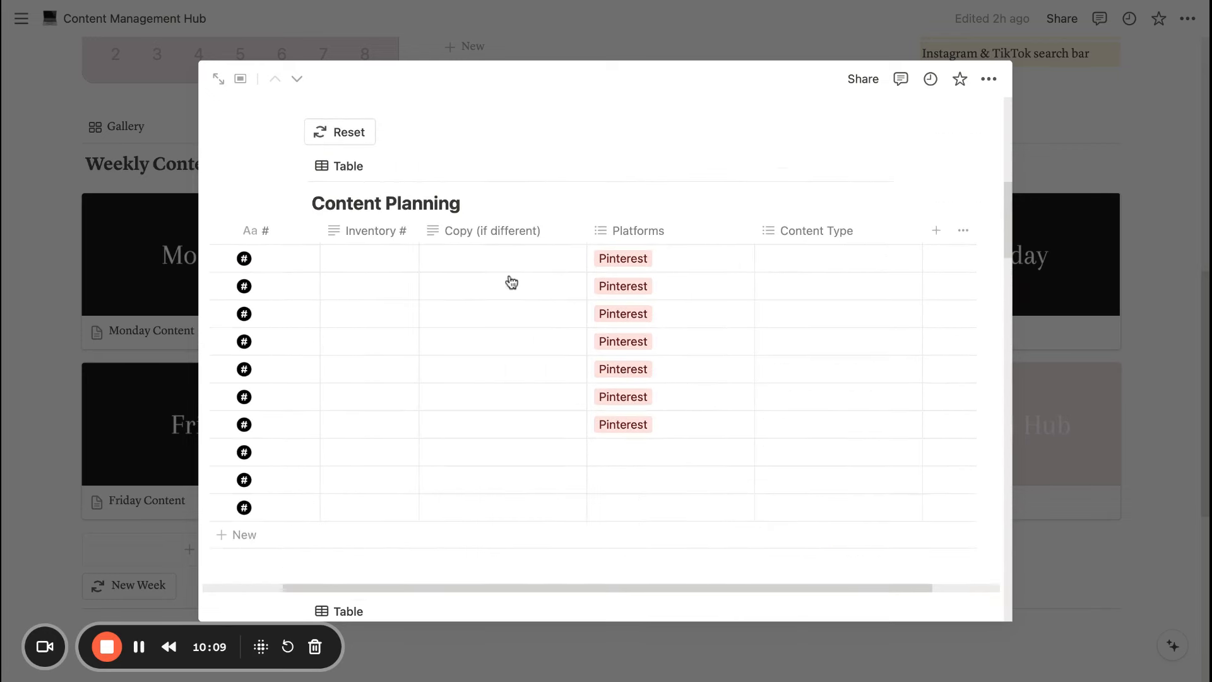
click(380, 264)
text(4)
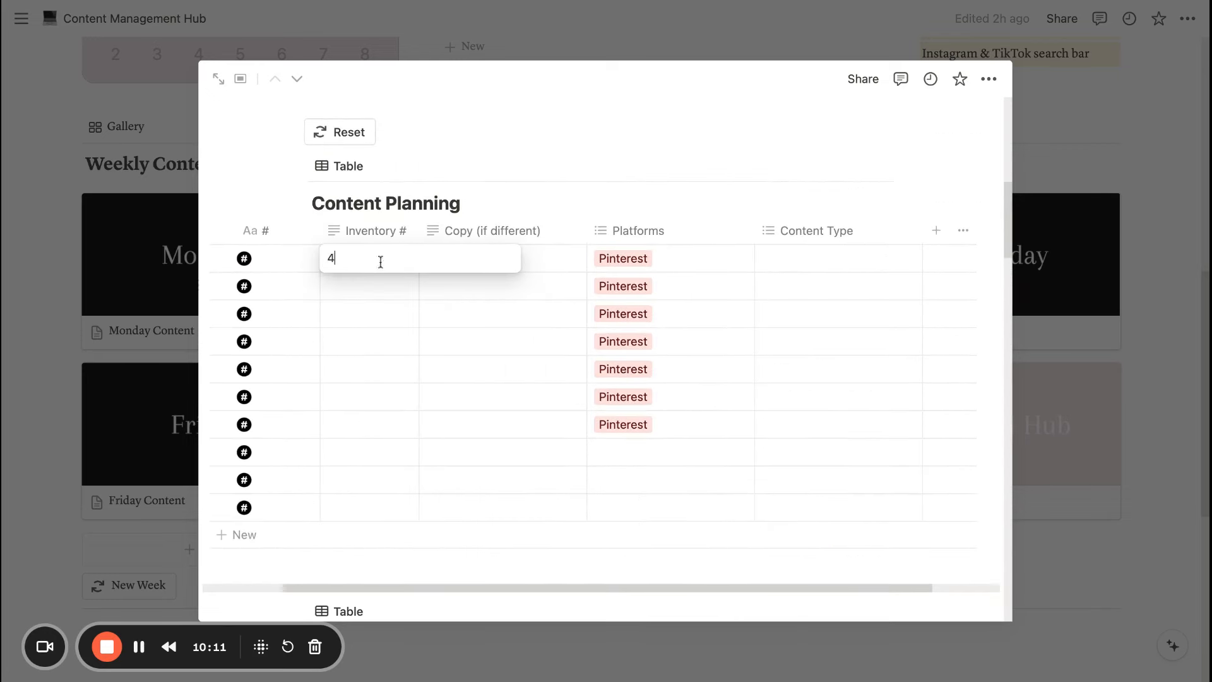
key(Return)
Choose another blog post from the Content Inventory and set Inventory # to 9 in the second Content Planning row
scroll(555, 391, down, 6)
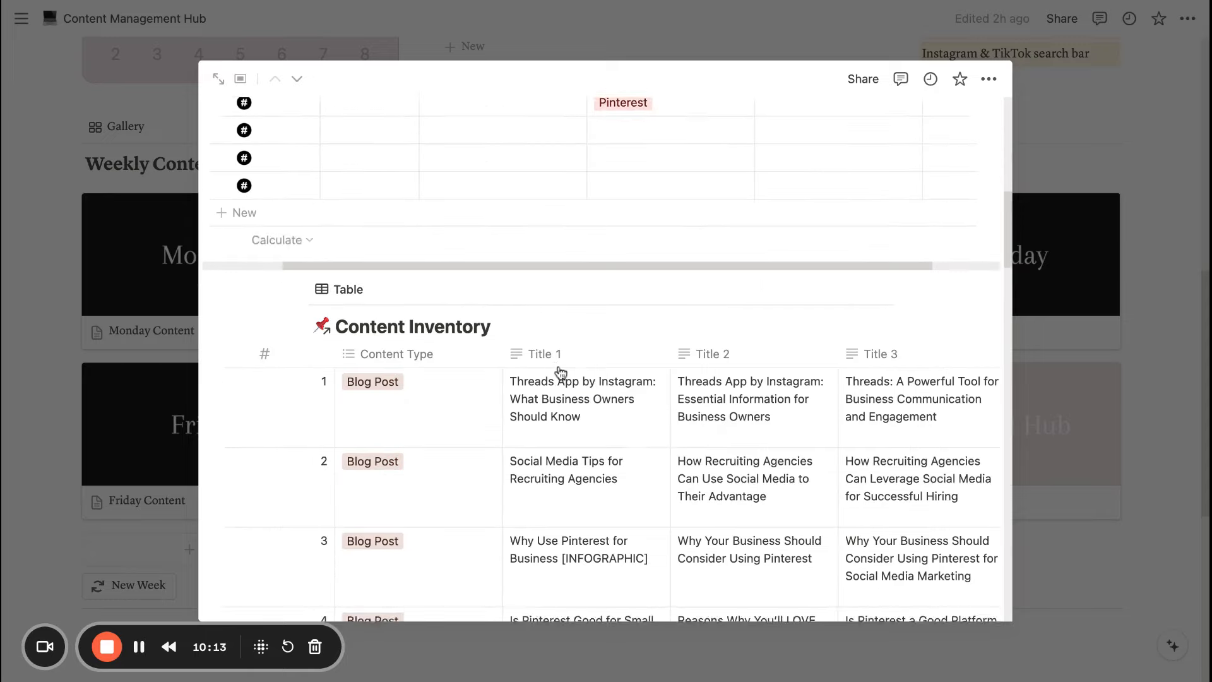
scroll(558, 466, down, 3)
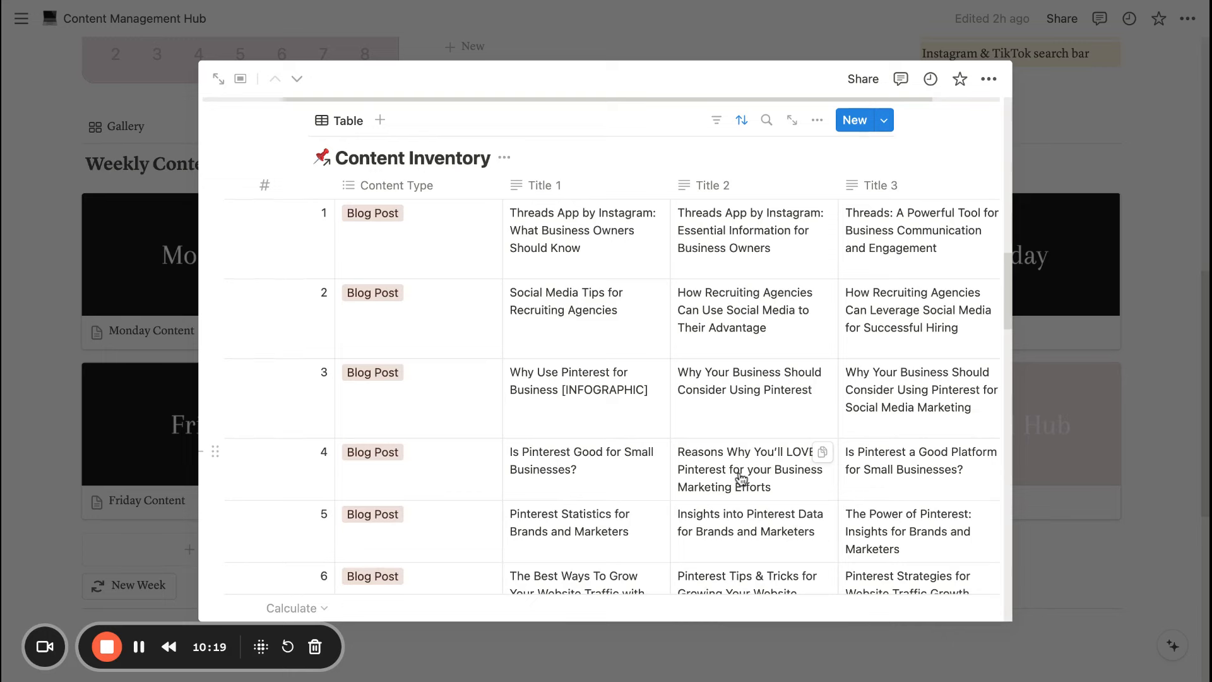
scroll(732, 448, up, 10)
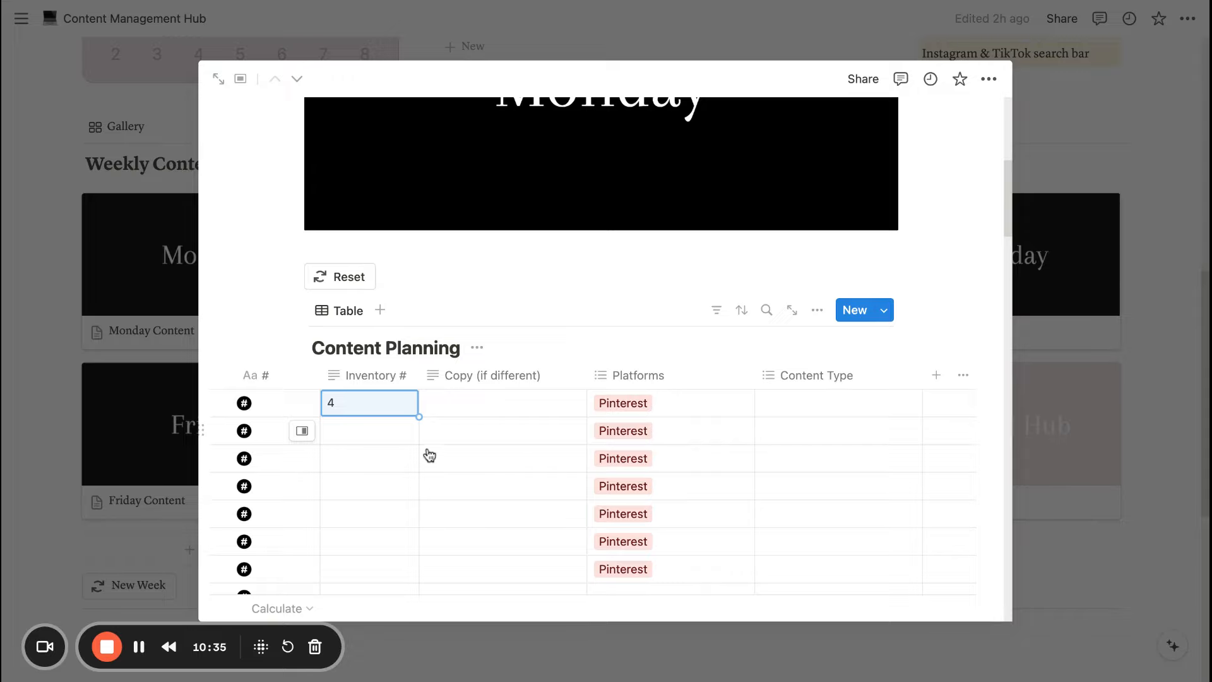
scroll(428, 455, down, 10)
scroll(634, 466, down, 1)
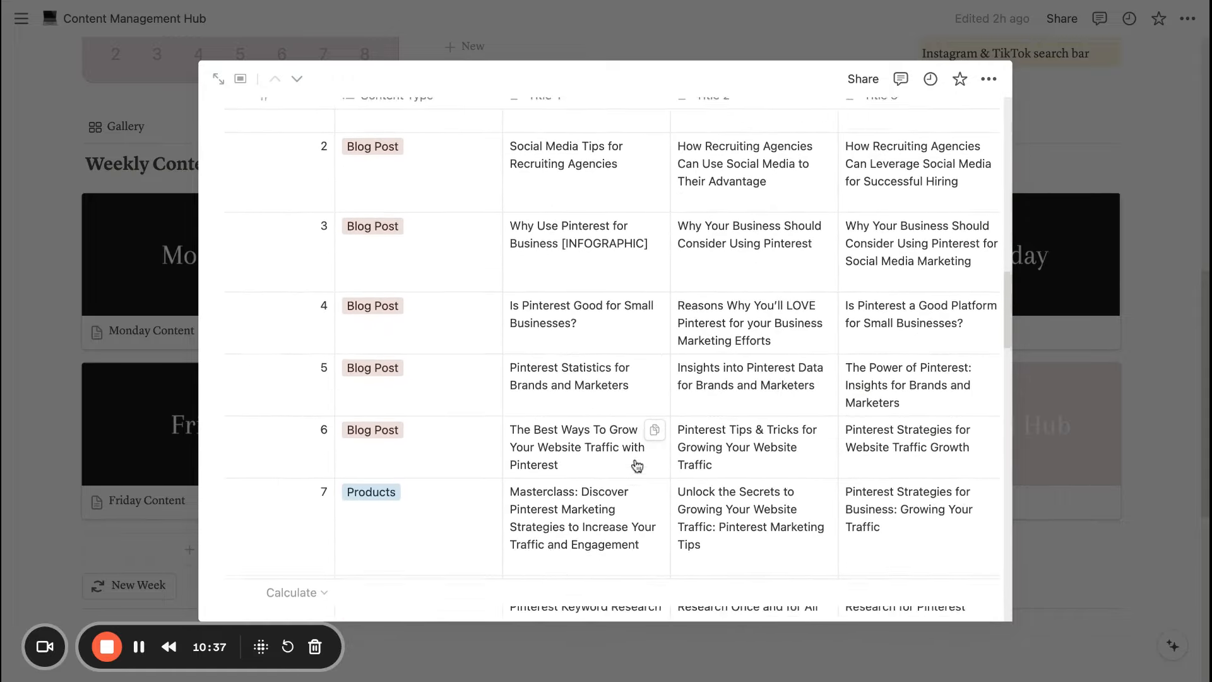
scroll(443, 458, down, 5)
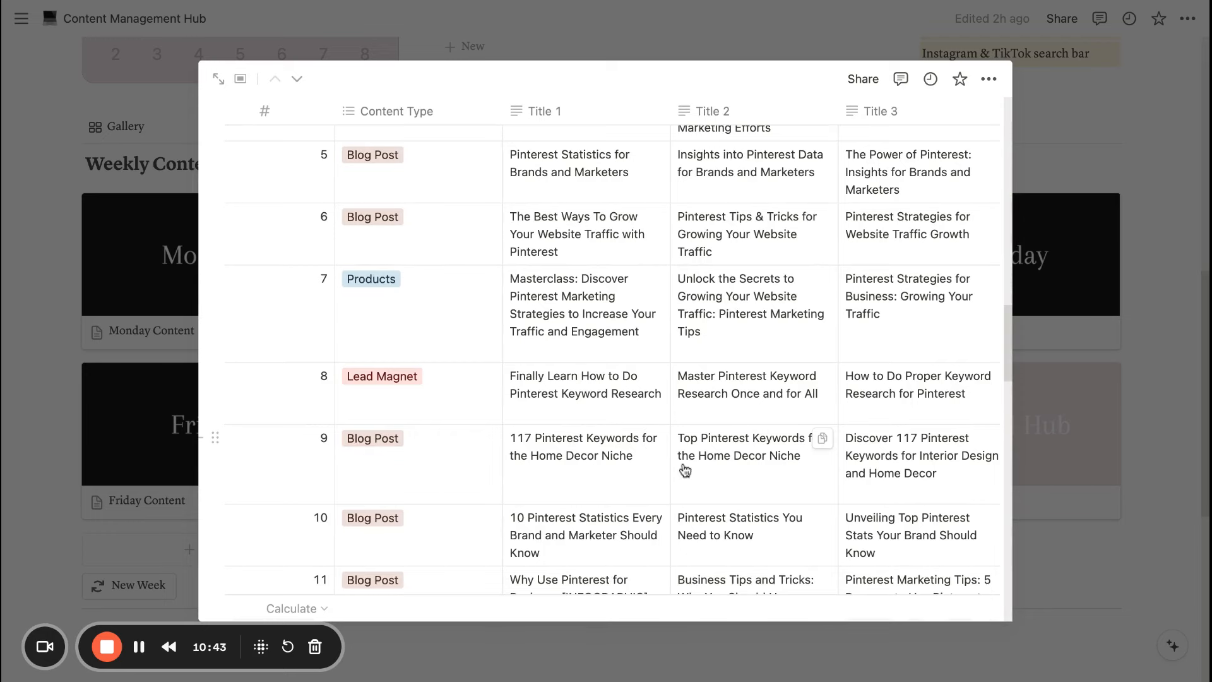
scroll(555, 454, up, 10)
scroll(570, 454, up, 7)
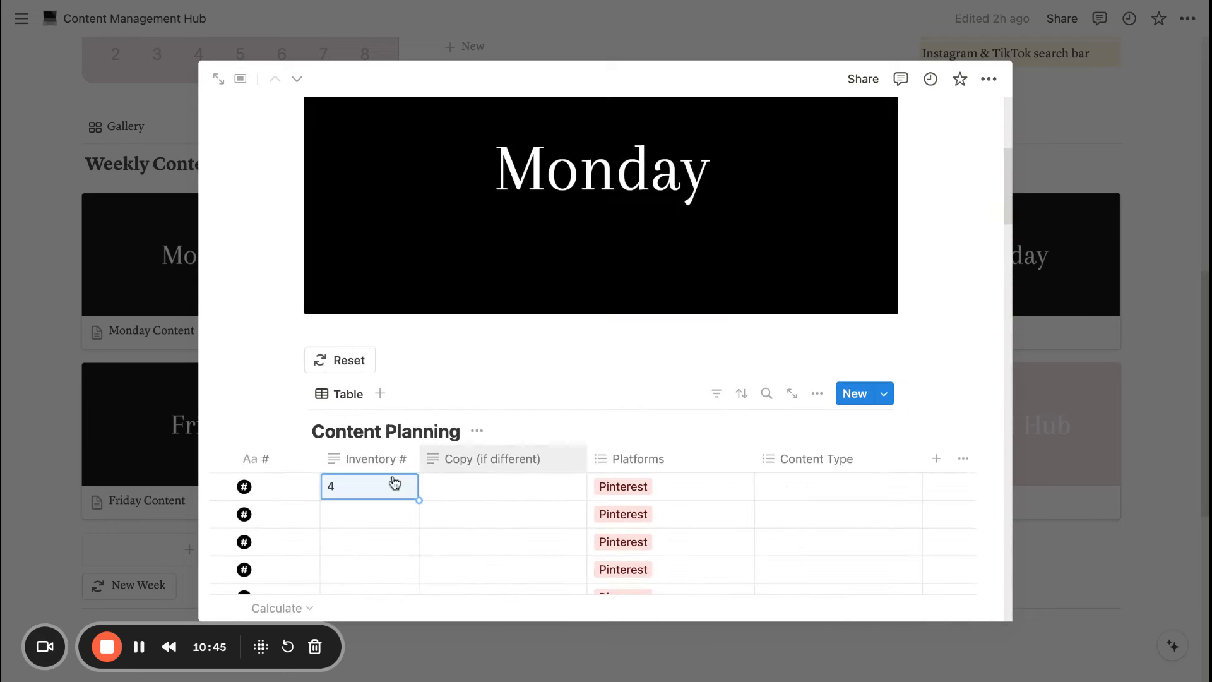
click(345, 515)
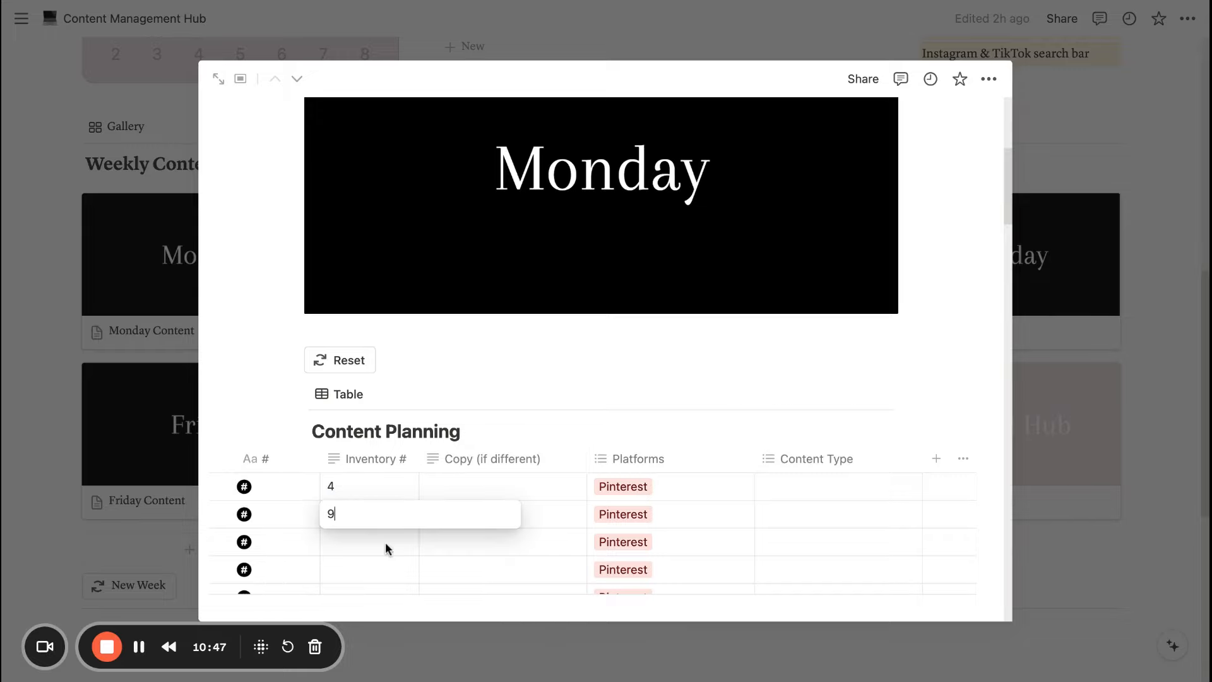
Review more Content Inventory entries and view the first planning row's Copy (if different) field without entering text
scroll(385, 541, down, 18)
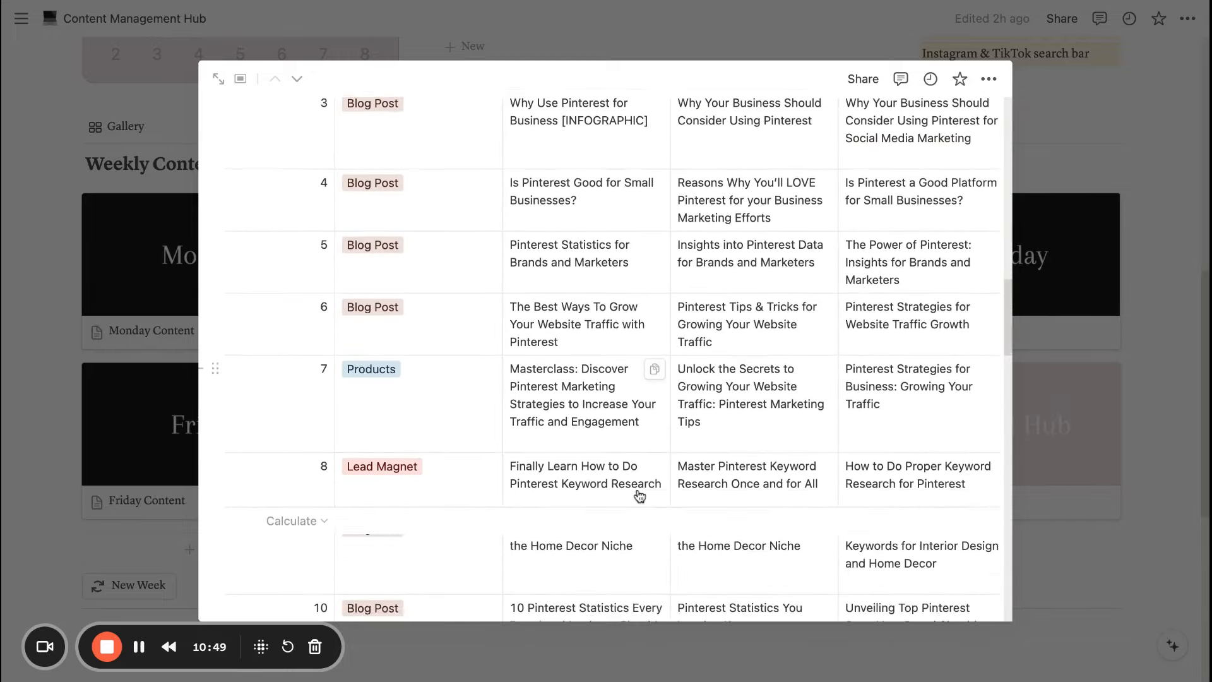
scroll(639, 496, down, 5)
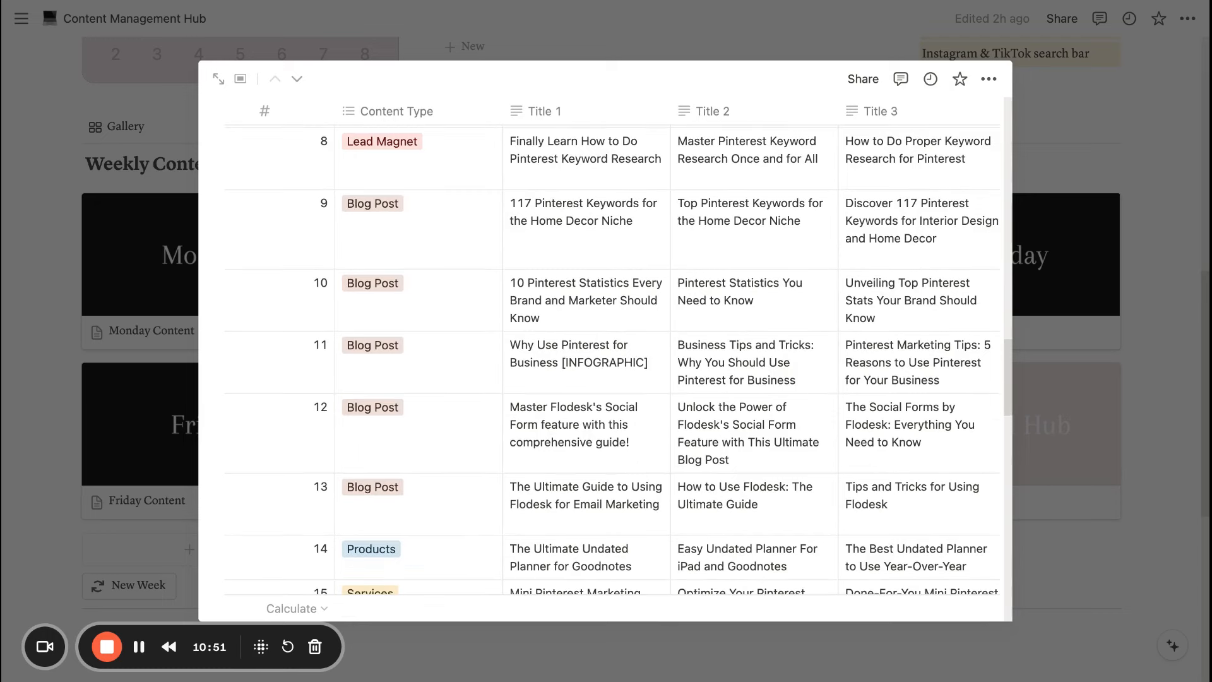
scroll(606, 360, down, 3)
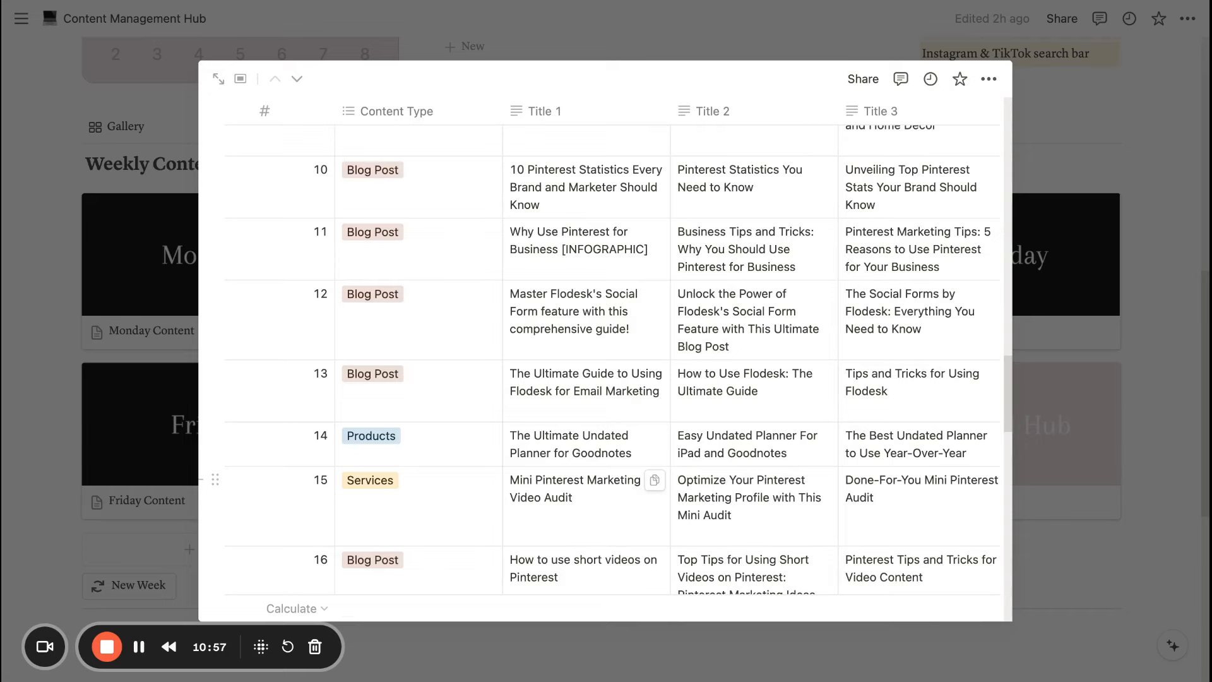
scroll(508, 210, up, 10)
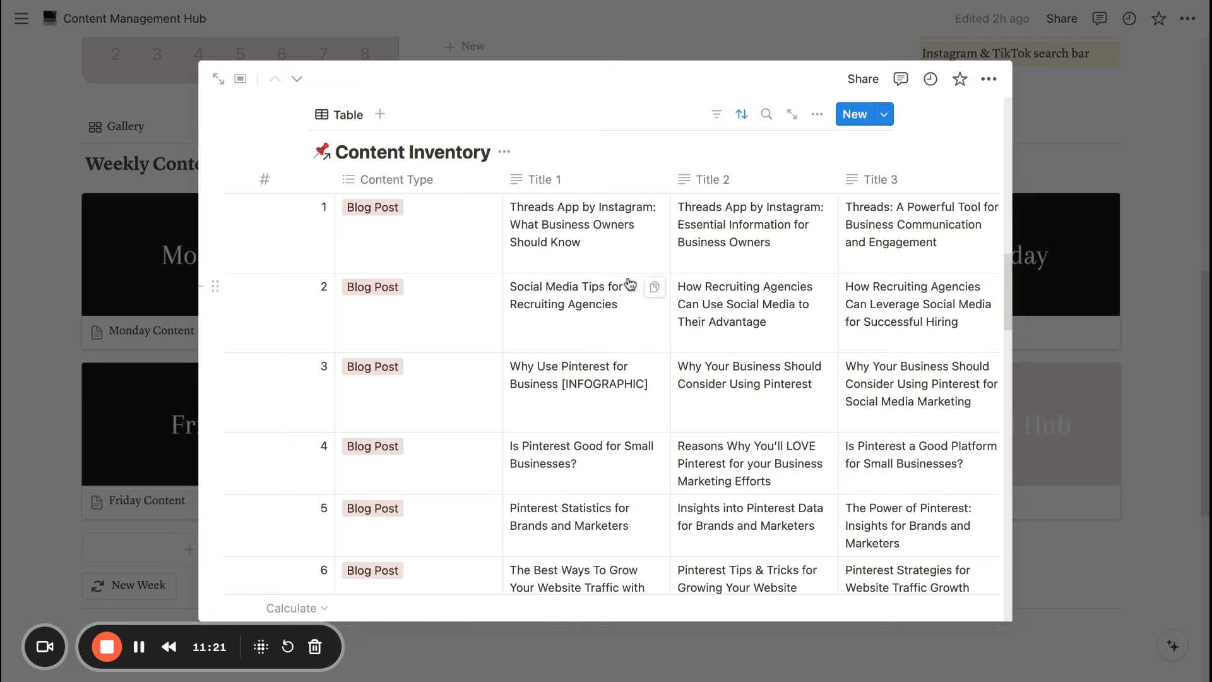
scroll(628, 284, up, 6)
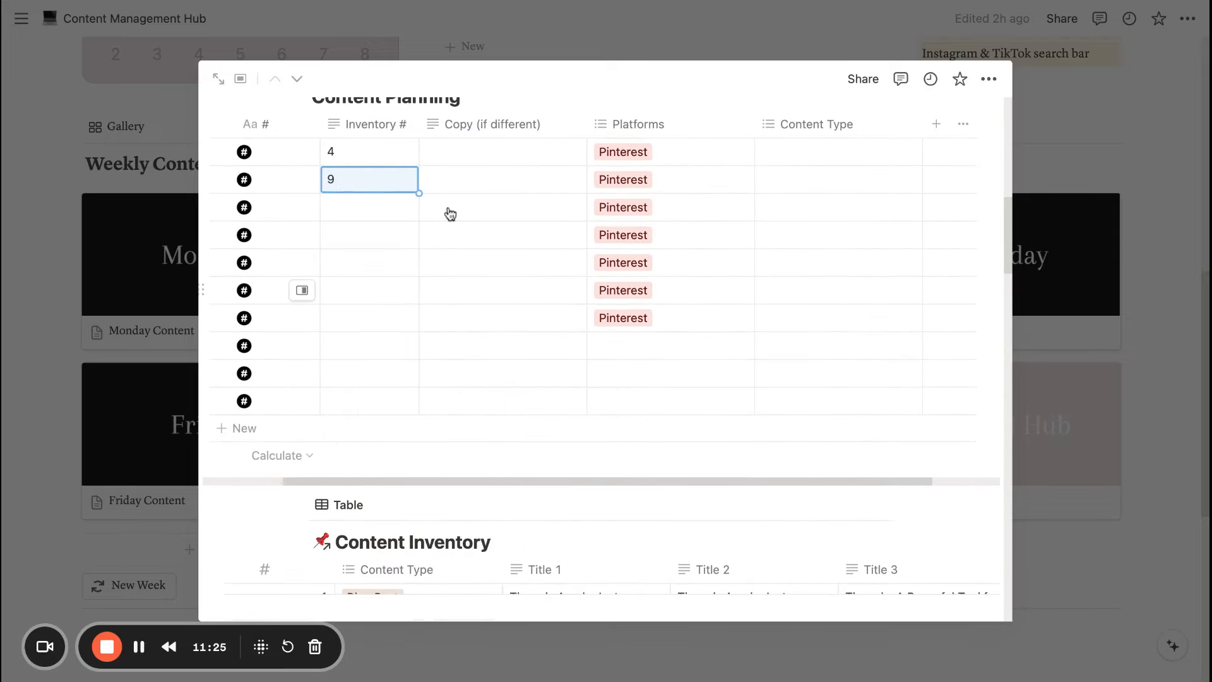
scroll(448, 214, up, 3)
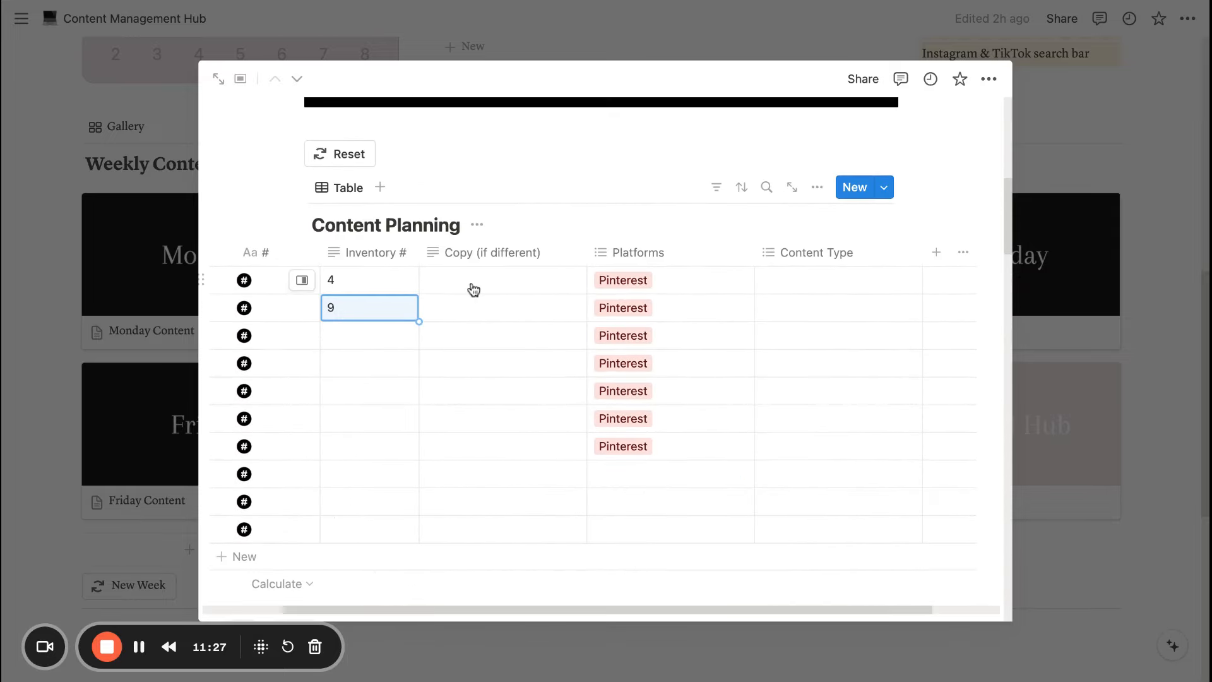
click(473, 288)
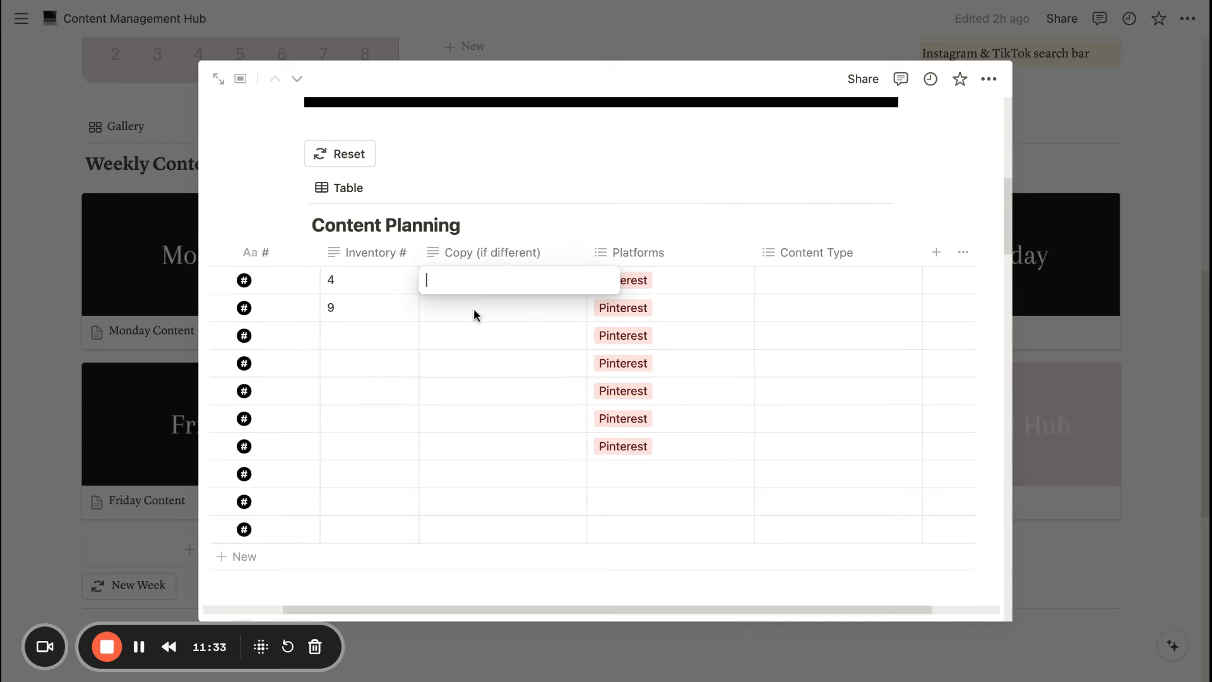
key(Escape)
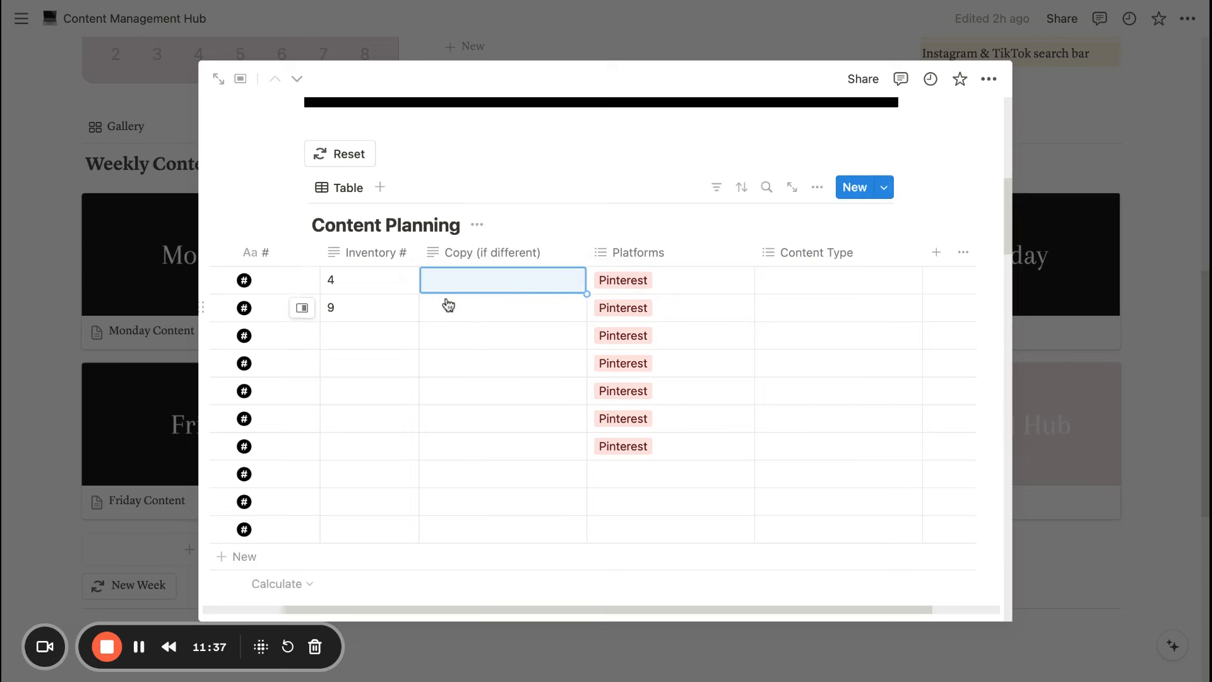
Find the short-videos blog post in the Content Inventory and set Inventory # to 16 in the third Content Planning row
scroll(514, 362, down, 1)
scroll(514, 362, down, 10)
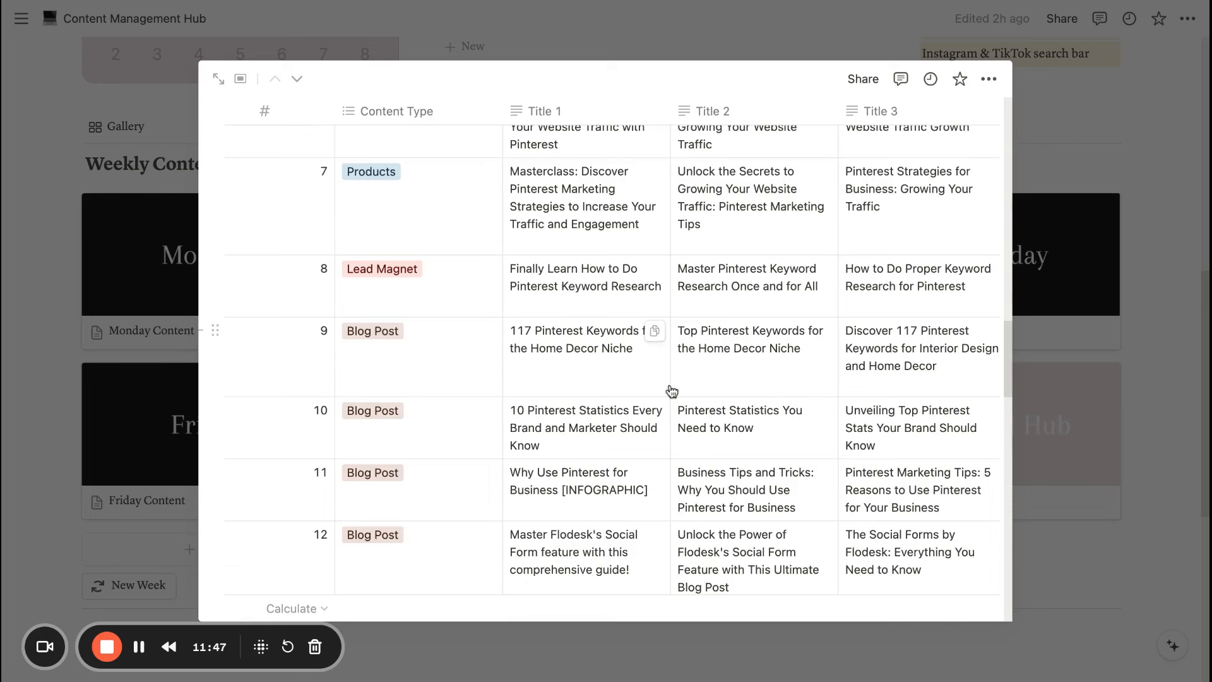
scroll(671, 391, down, 1)
scroll(688, 388, right, 8)
scroll(689, 388, left, 10)
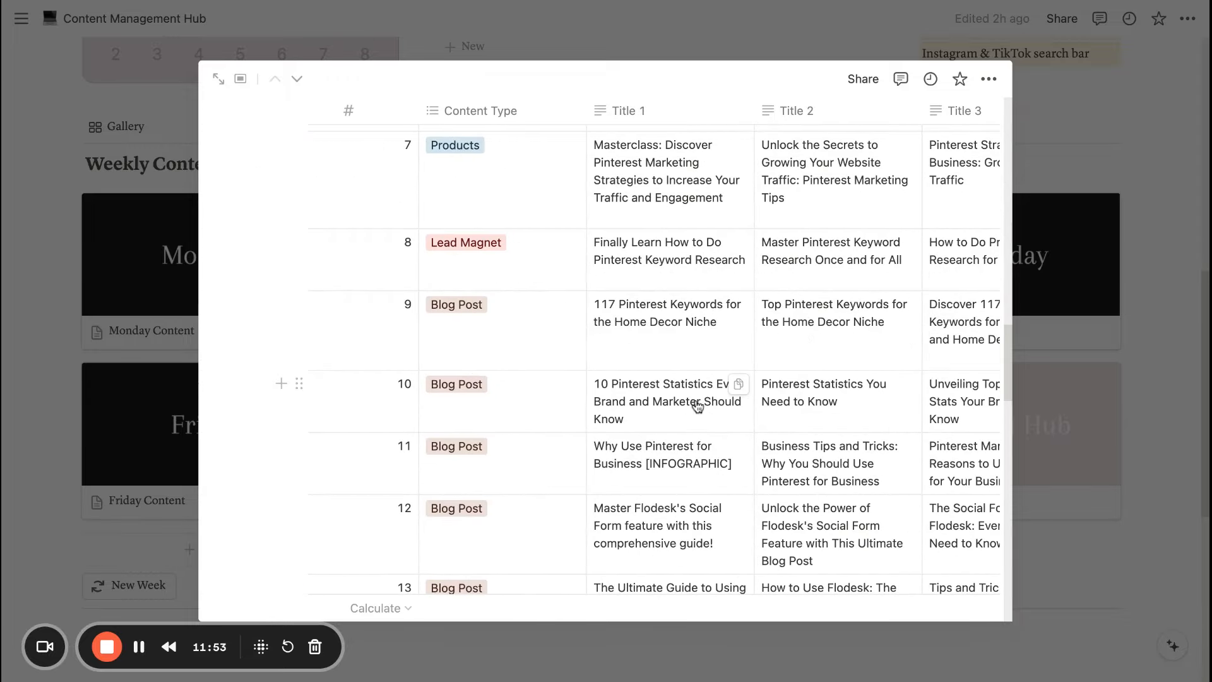
scroll(688, 389, down, 2)
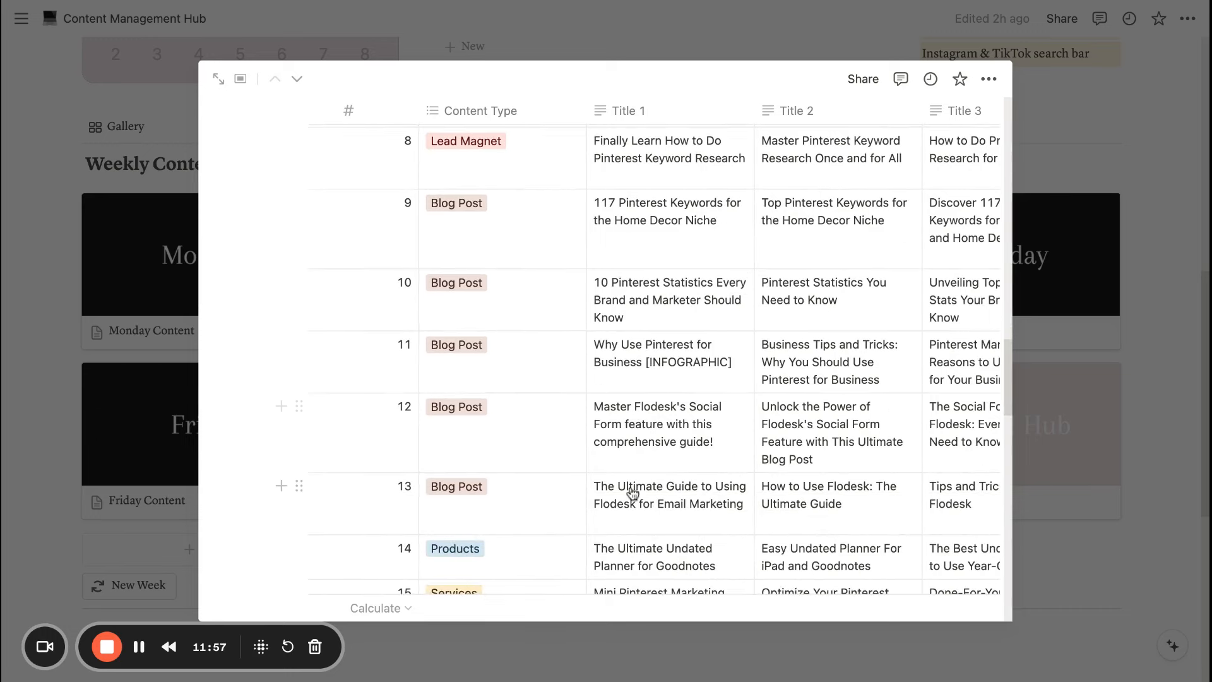
scroll(717, 372, down, 1)
scroll(715, 377, down, 4)
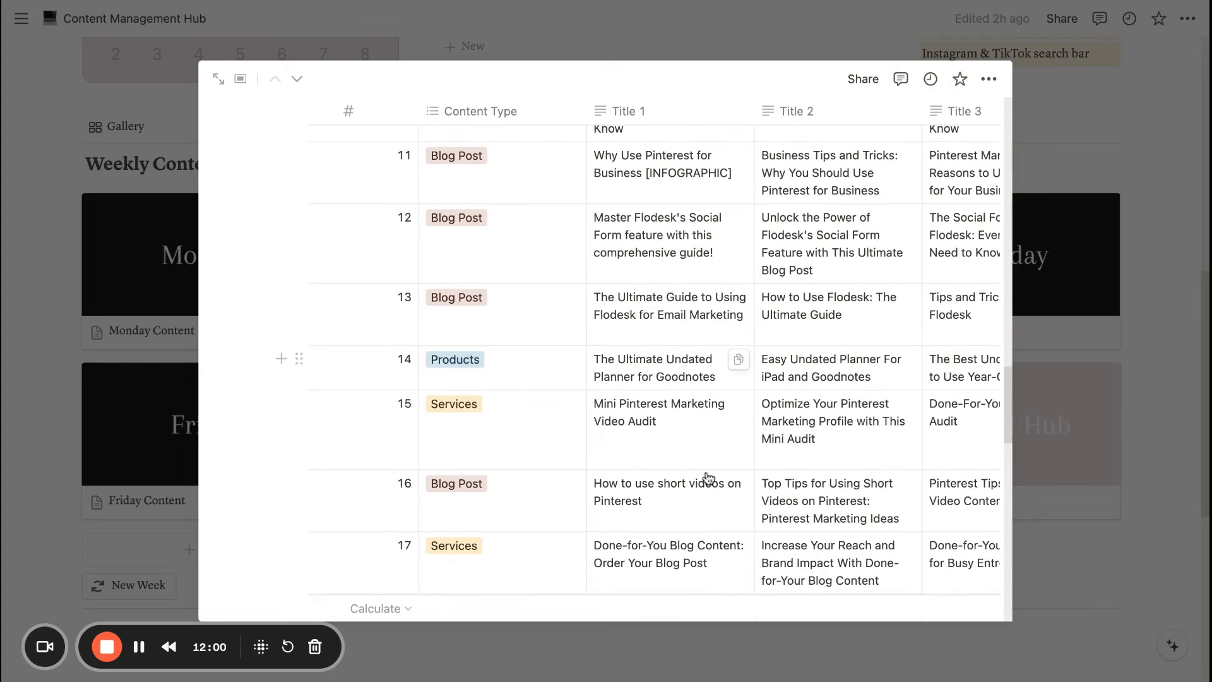
scroll(757, 341, up, 15)
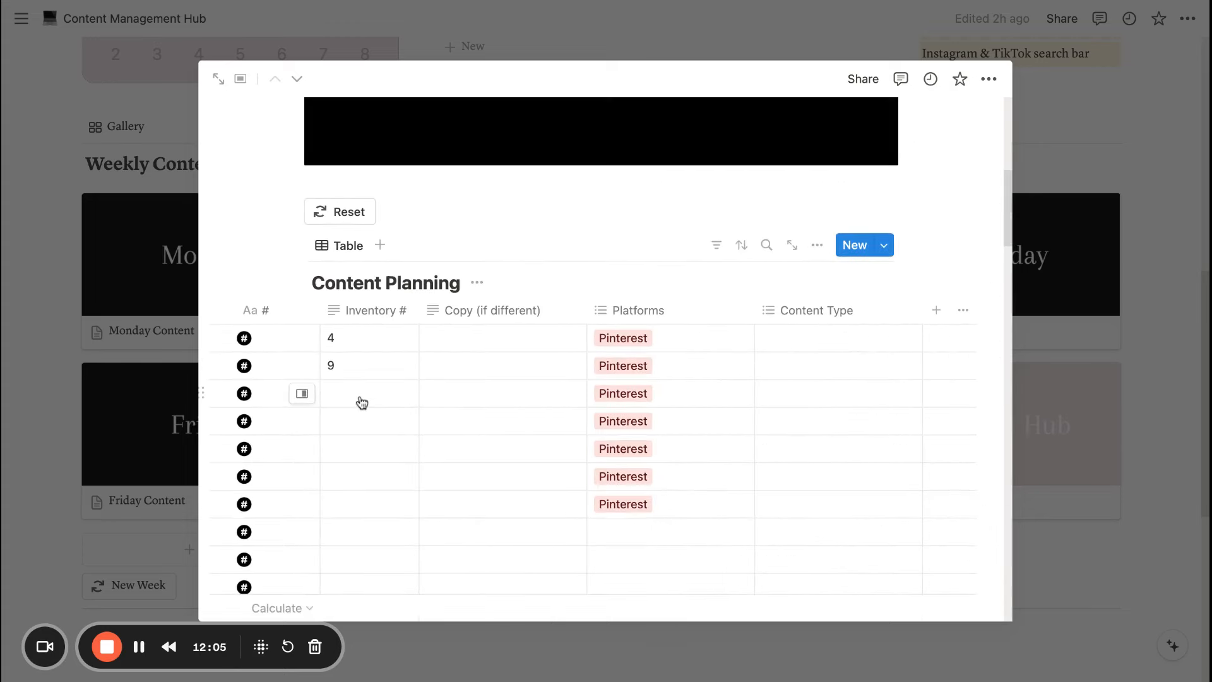
click(360, 398)
text(16)
key(Escape)
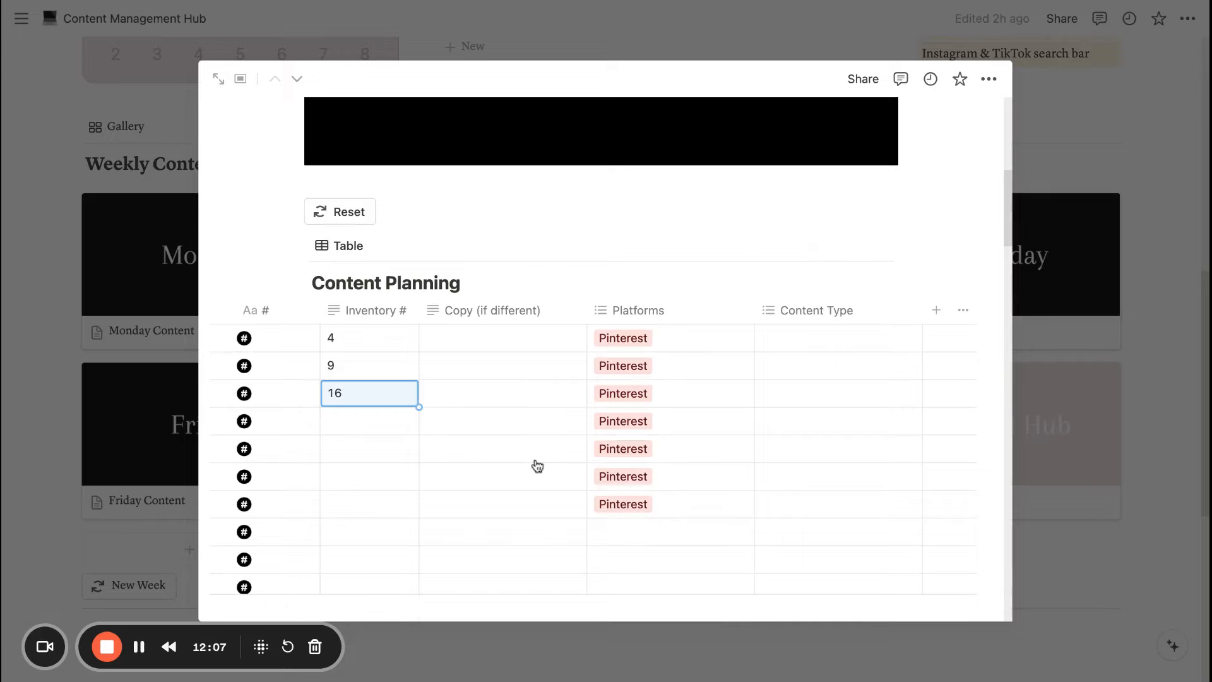
Find the digital products blog post in the Content Inventory and set Inventory # to 18 in the fourth Content Planning row
scroll(541, 492, down, 5)
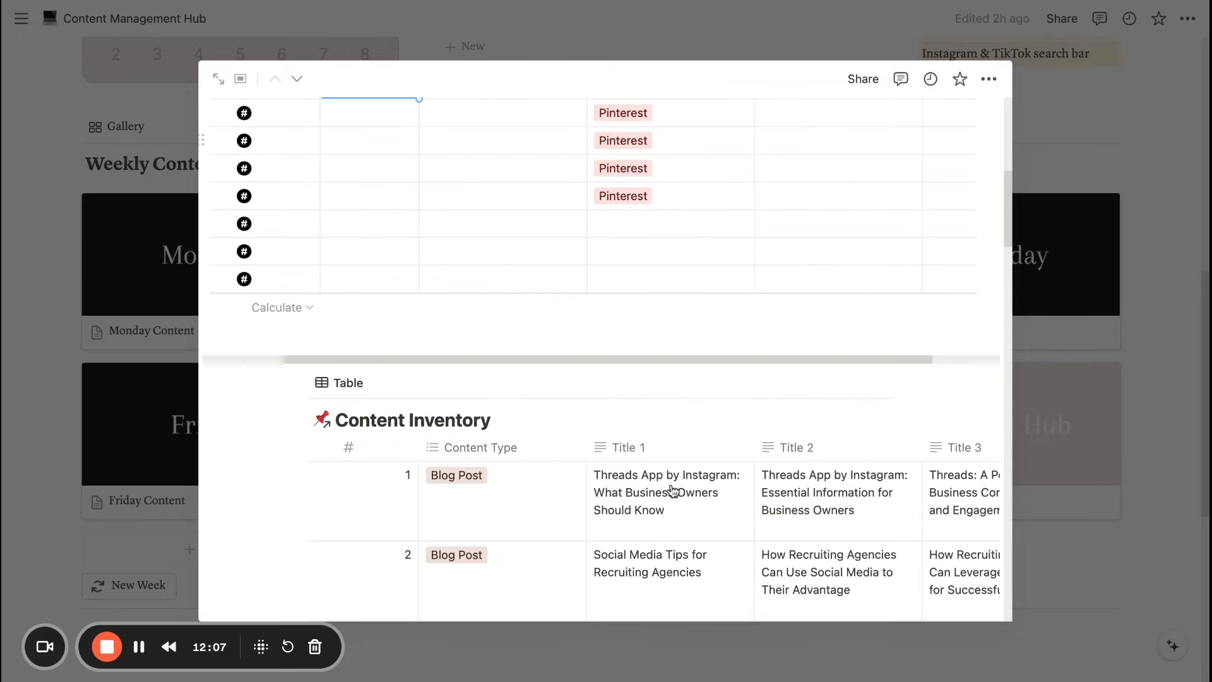
scroll(673, 491, down, 12)
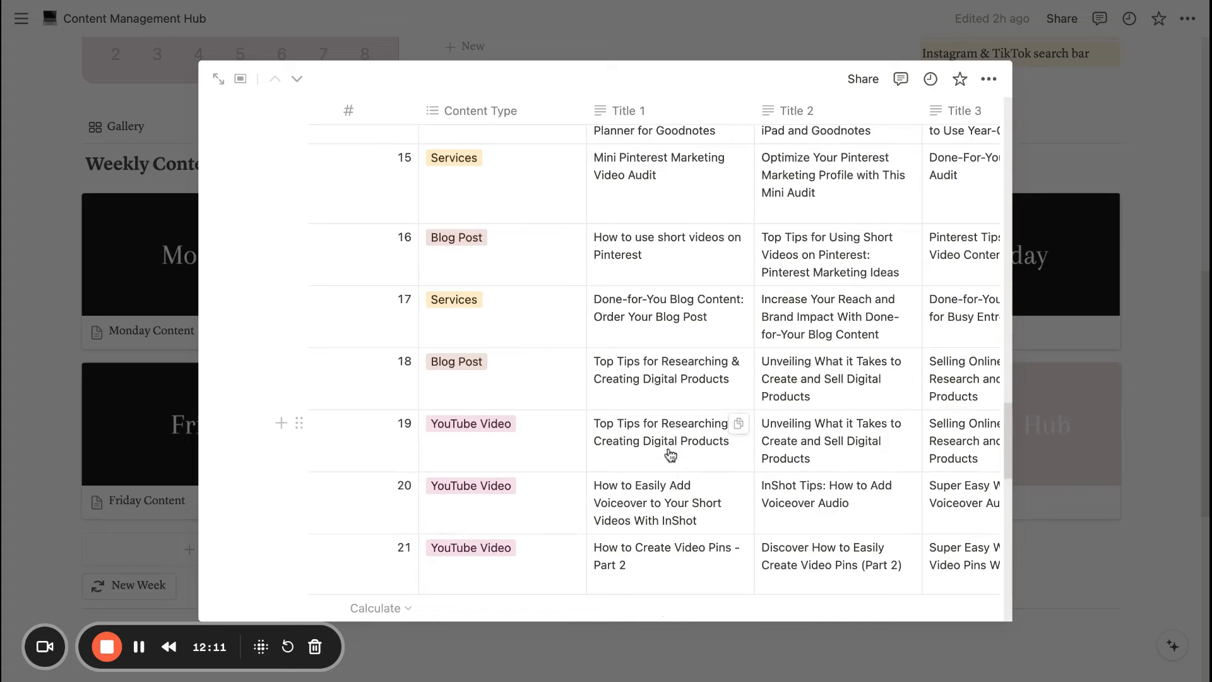
scroll(625, 404, up, 20)
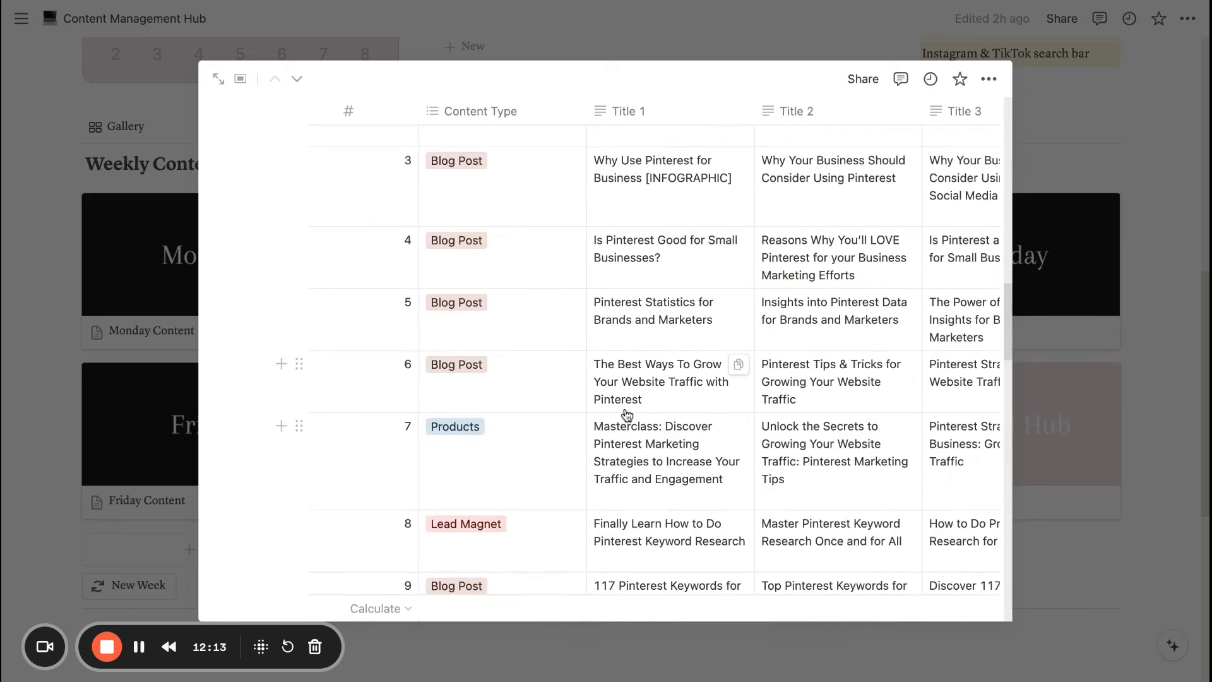
scroll(483, 456, down, 5)
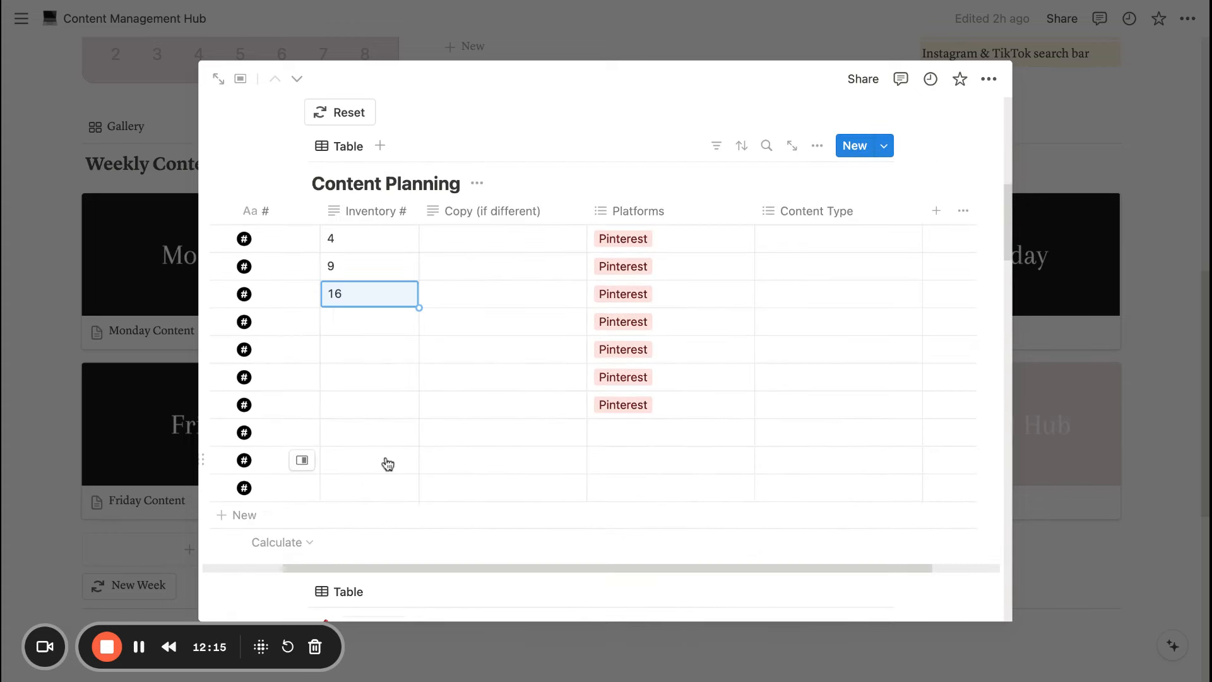
click(345, 327)
text(18)
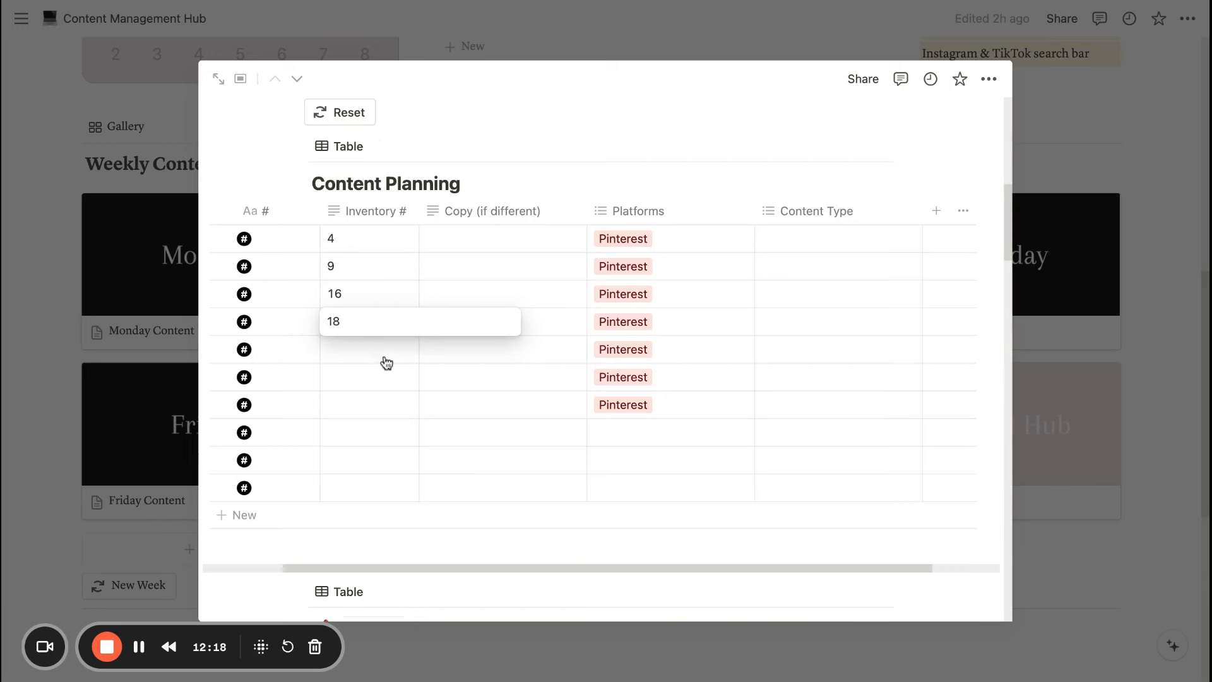
key(Return)
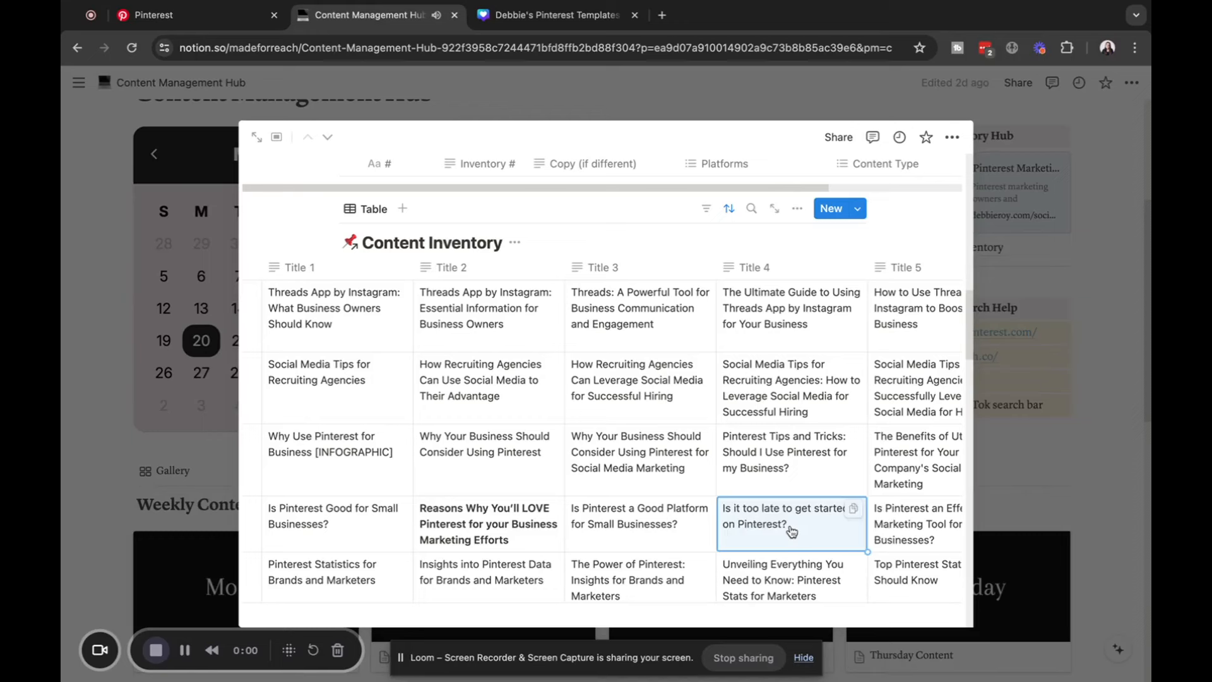
Copy the Title 4 text "Is it too late to get started on Pinterest?" from the Content Inventory and switch to the Canva Pinterest templates
click(791, 531)
drag(789, 528, 716, 453)
key(super+c)
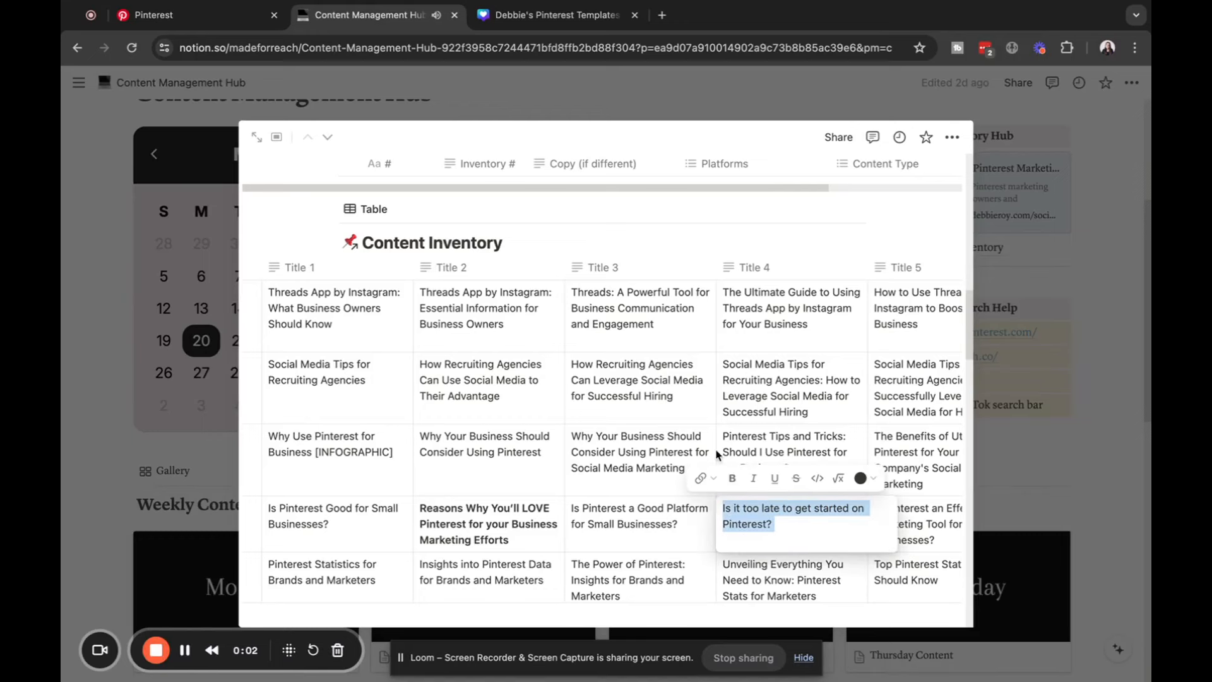
click(504, 14)
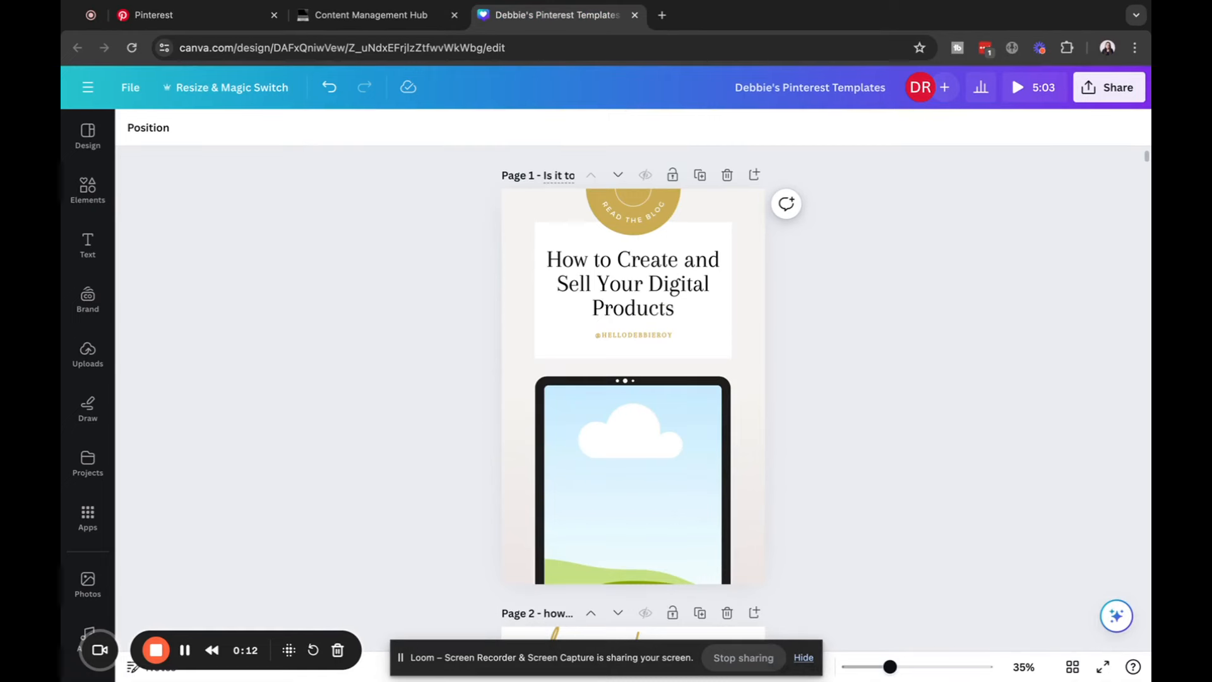
Replace page 1's heading with the copied title "Is it too late to get started on Pinterest?"
click(676, 314)
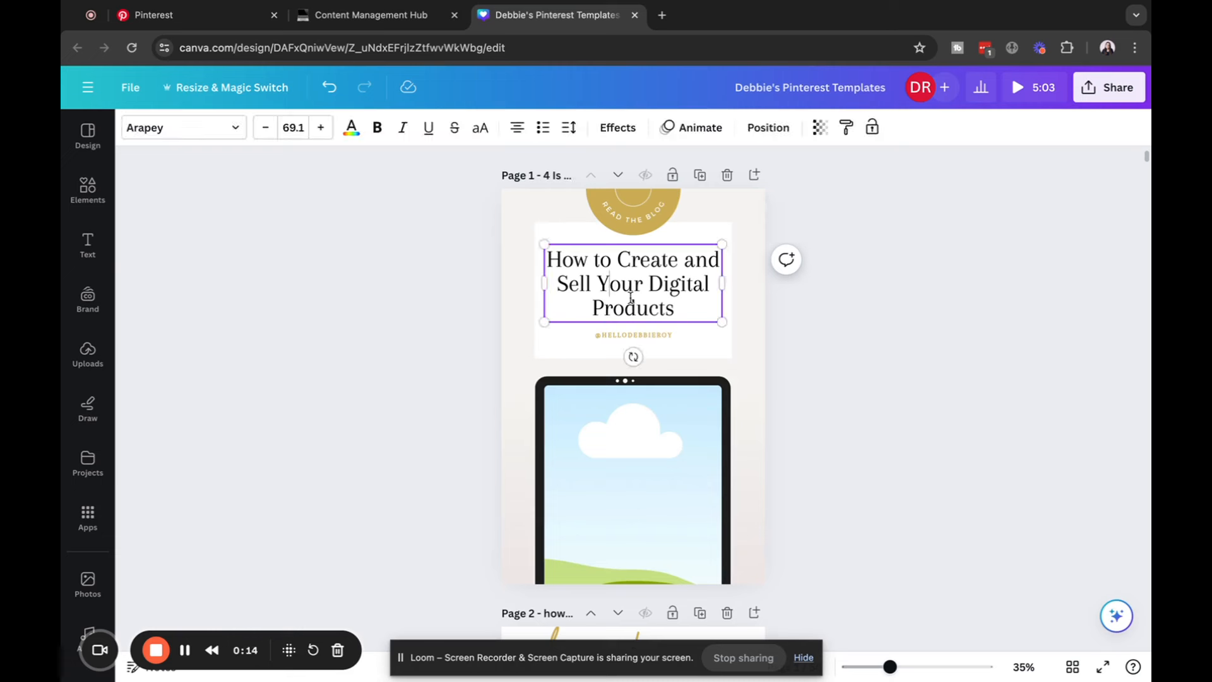
drag(681, 312, 548, 256)
key(super+v)
click(418, 383)
Make the word "Pinterest?" bold in page 1's heading
click(621, 318)
click(632, 307)
drag(680, 308, 583, 309)
click(377, 127)
click(429, 477)
Search photos for "laptop aesthetics" and place the laptop and coffee mug photo in page 1's tablet frame
click(88, 584)
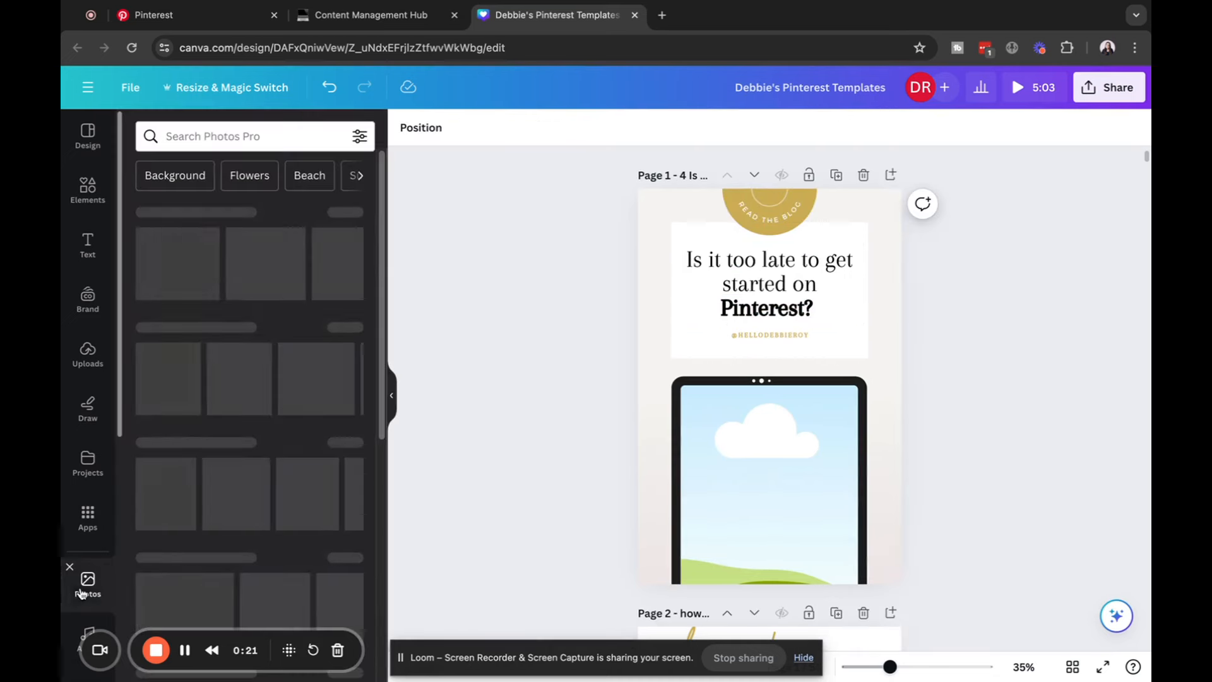
click(229, 135)
text(l)
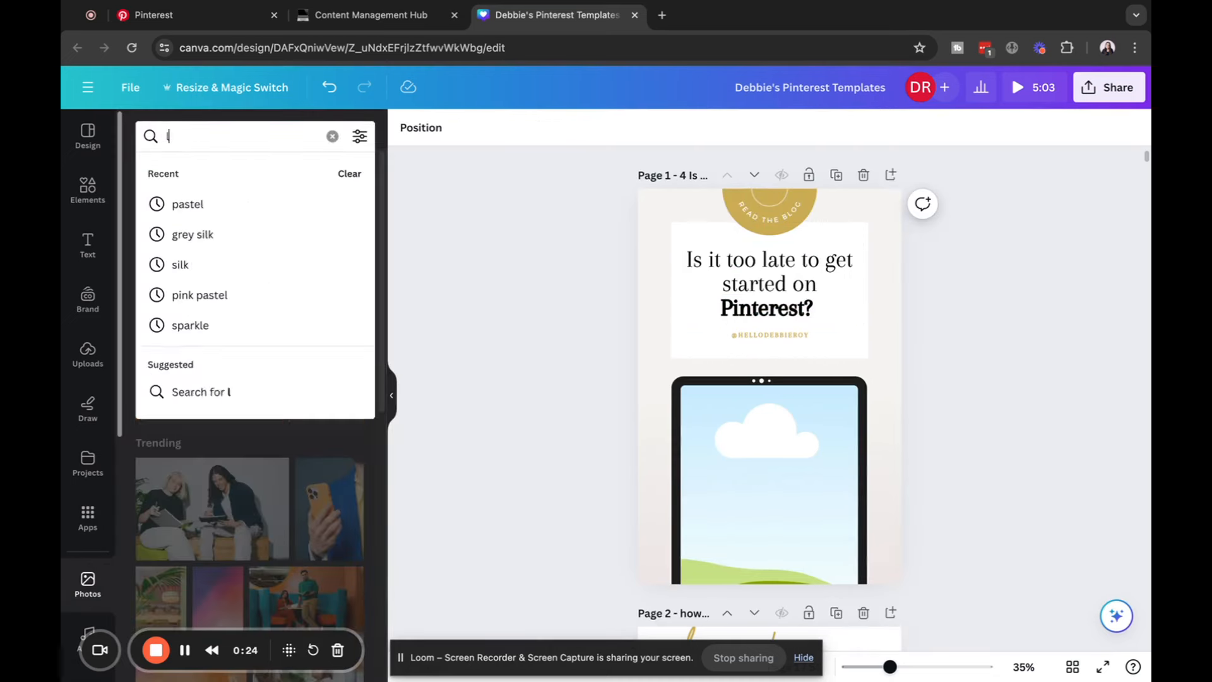
text(aptop ae)
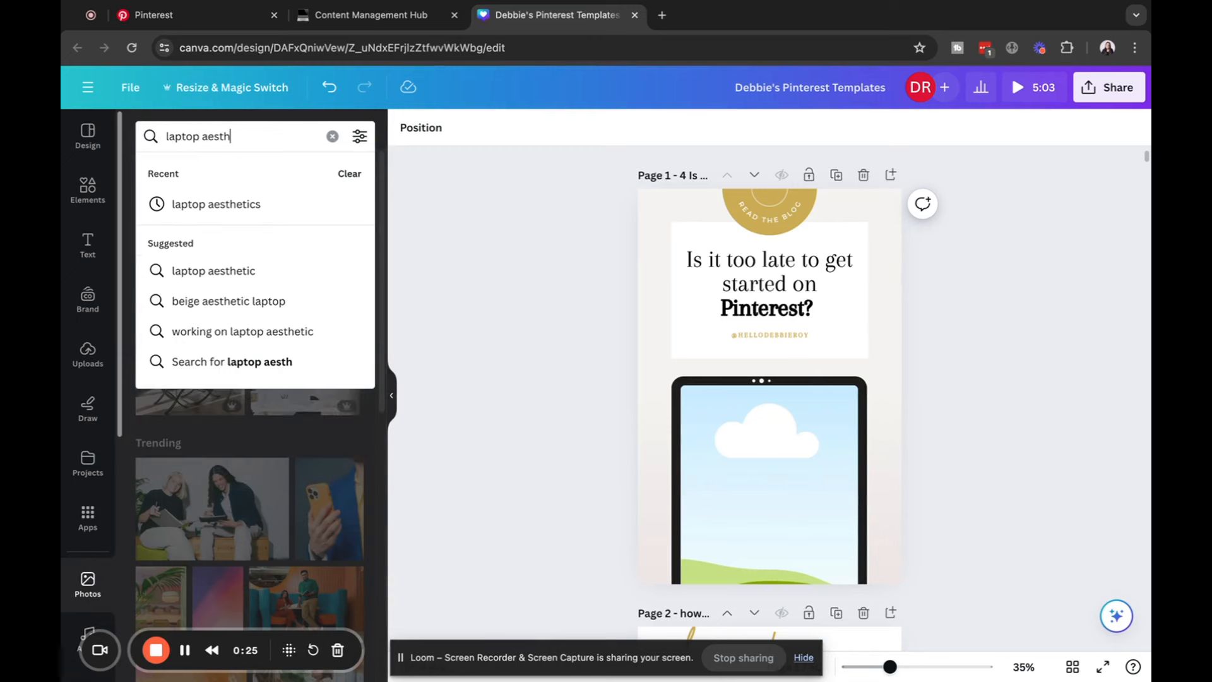
text(sth)
key(BackSpace)
key(BackSpace)
click(240, 203)
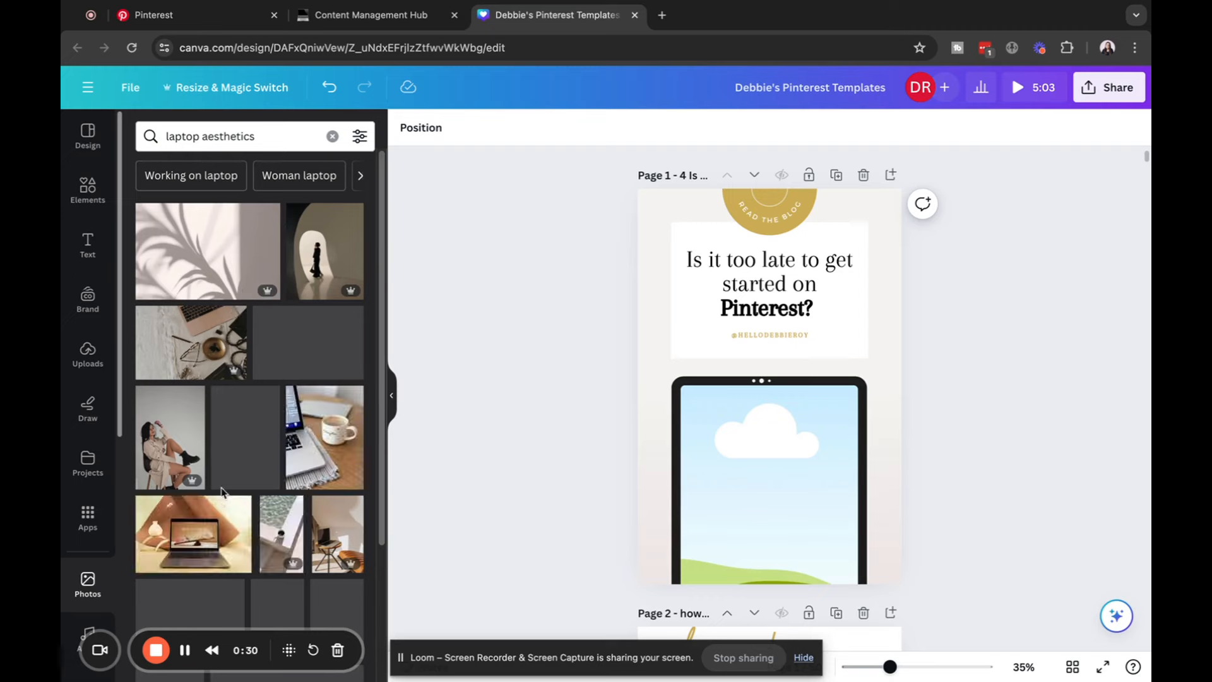
click(316, 442)
drag(741, 466, 764, 479)
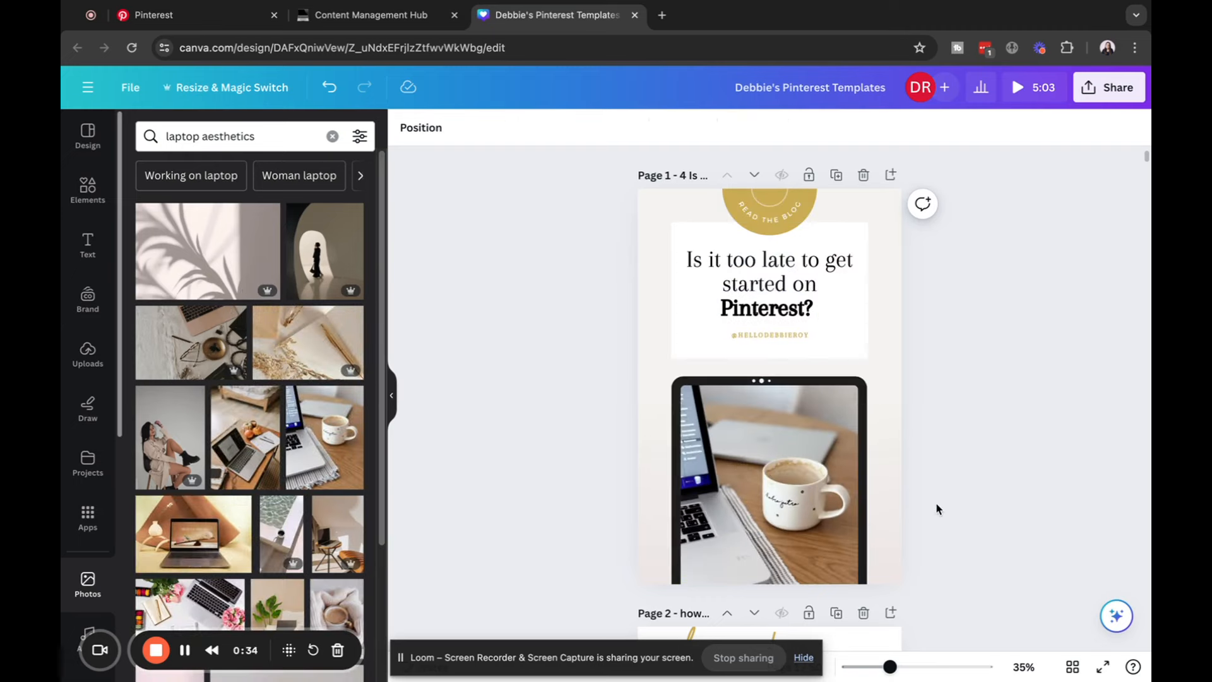
Switch to the Content Management Hub and bold the used title "Is it too late to get started on Pinterest?" in the Content Inventory
scroll(970, 449, down, 1)
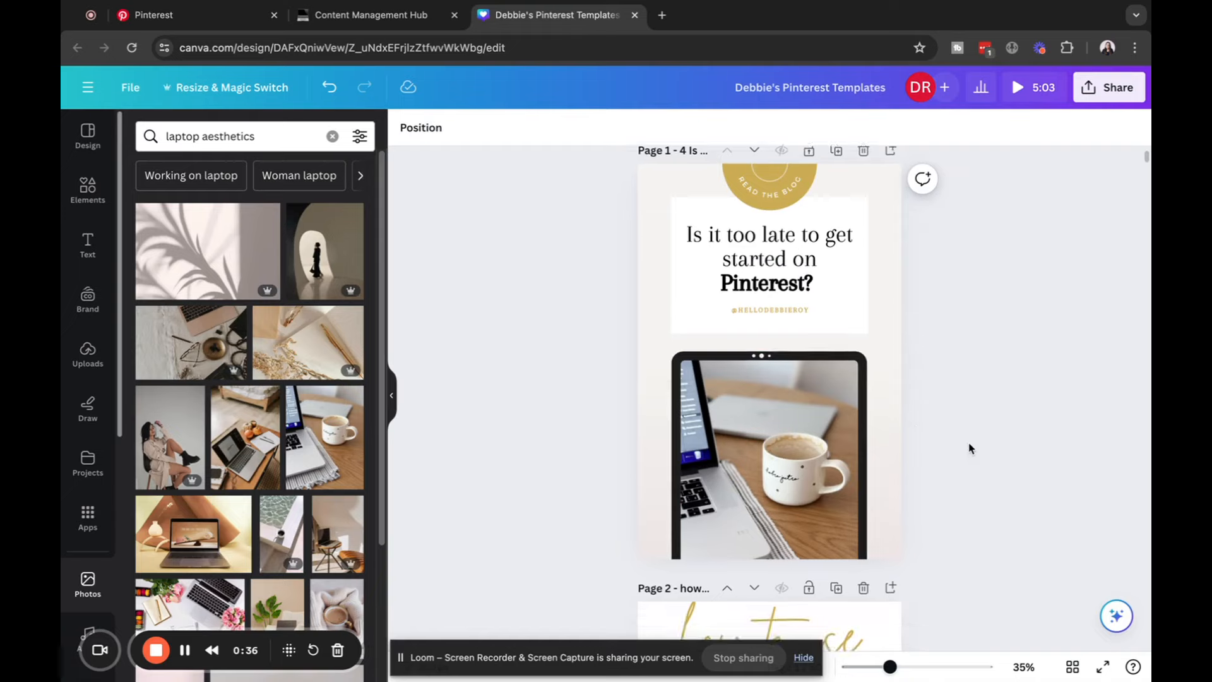
scroll(970, 448, down, 6)
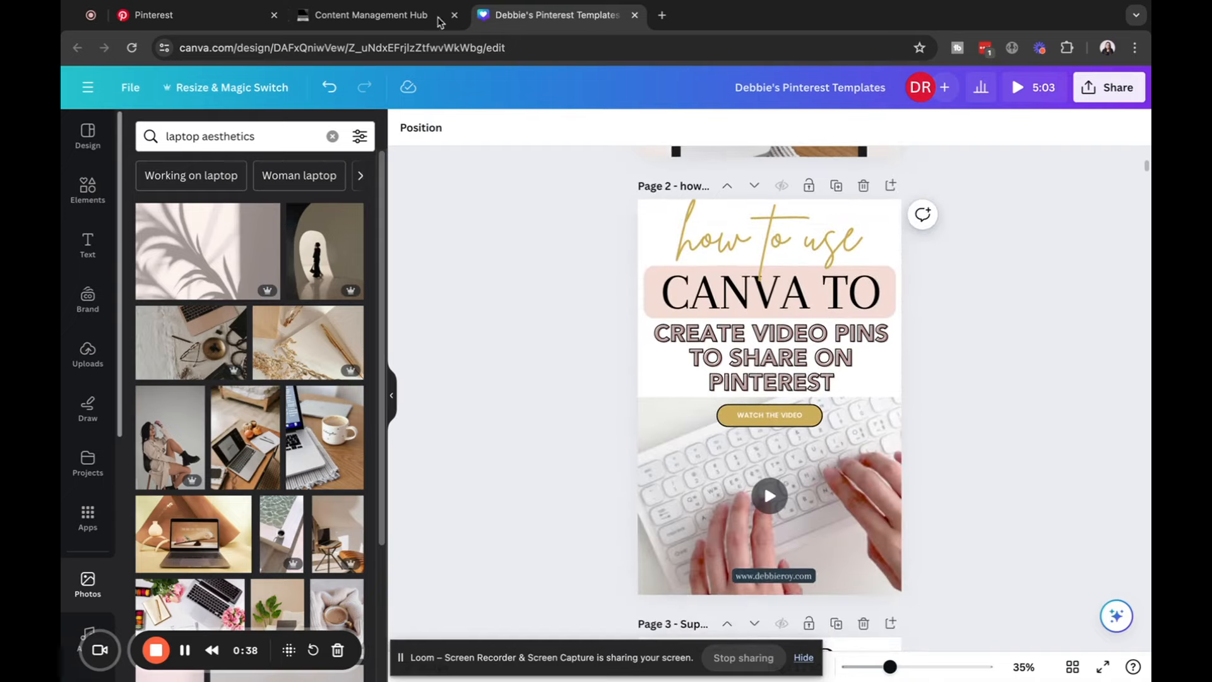
click(440, 21)
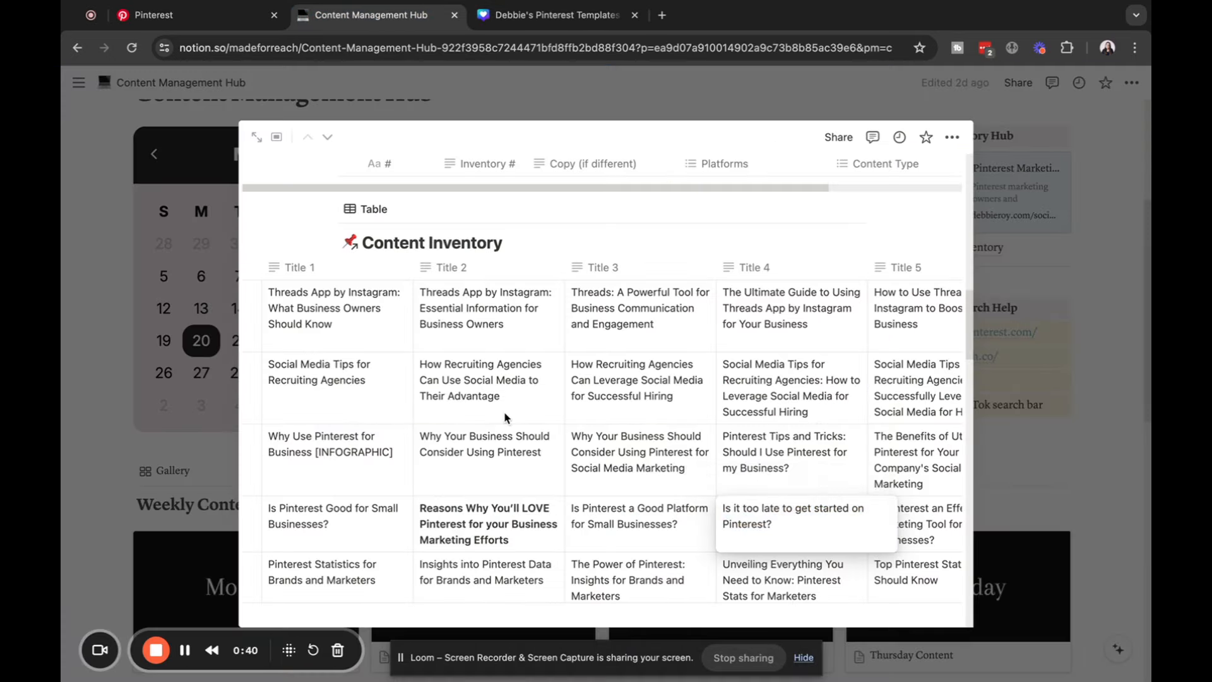
drag(781, 525, 722, 514)
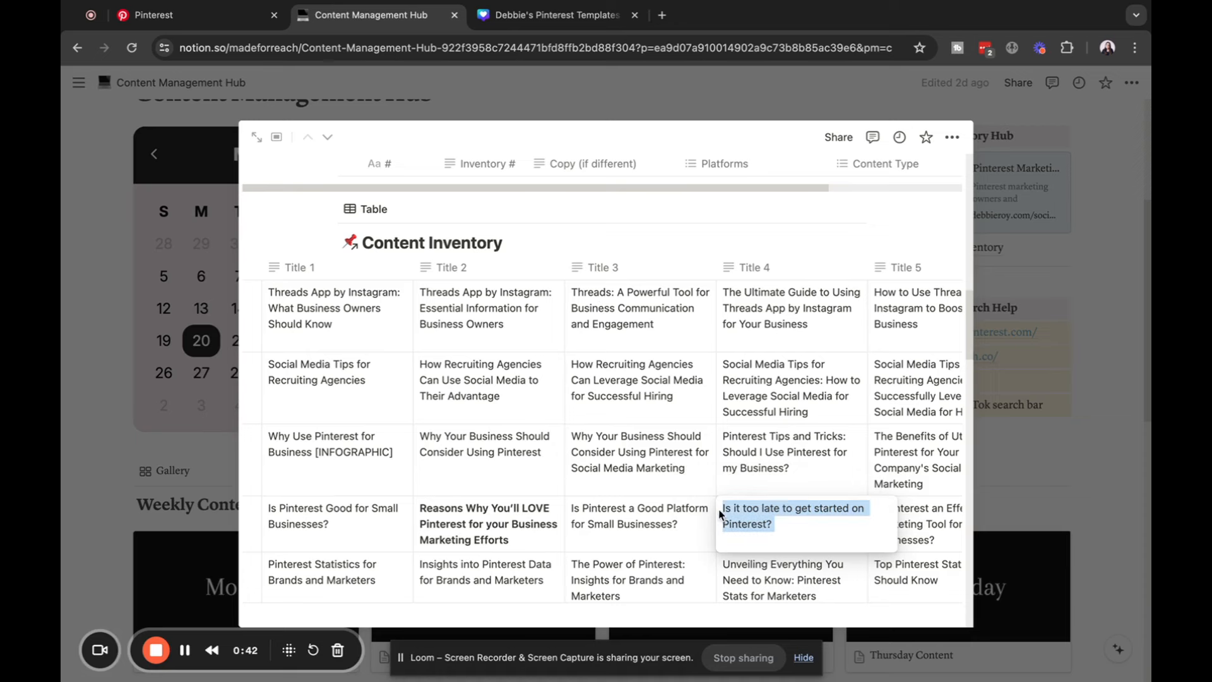
click(732, 478)
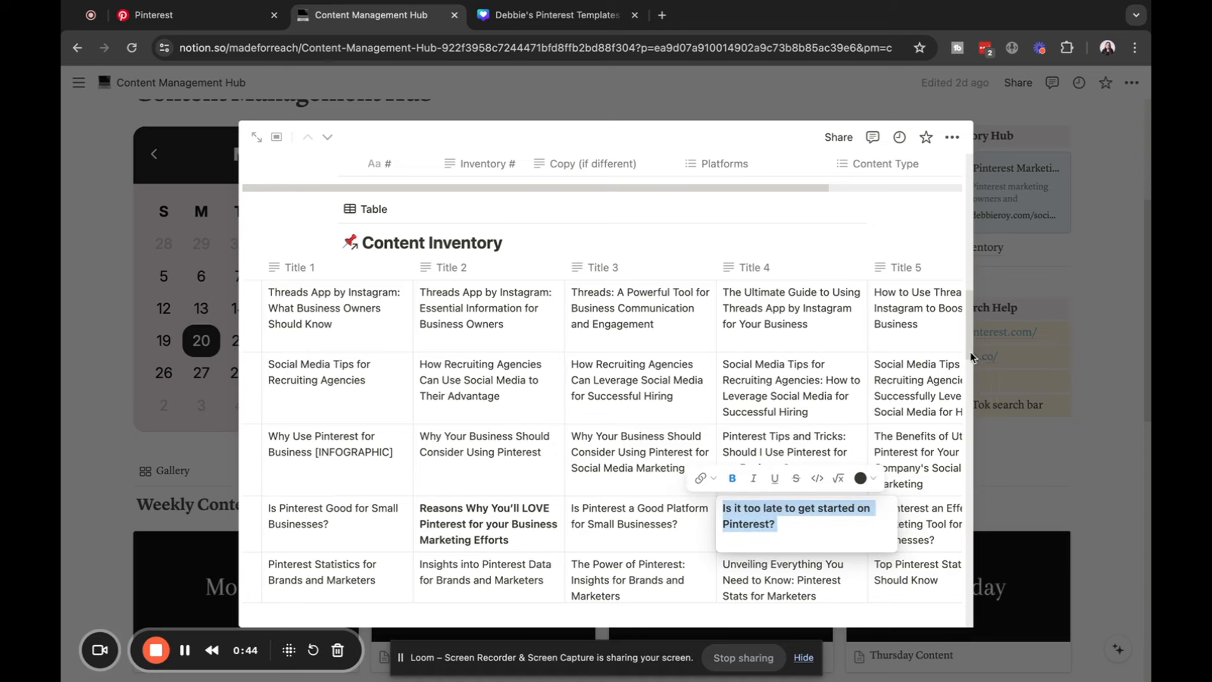
Check the planned inventory numbers in Content Planning and review the title options of Content Inventory entry 9
drag(969, 309, 970, 212)
scroll(776, 441, down, 5)
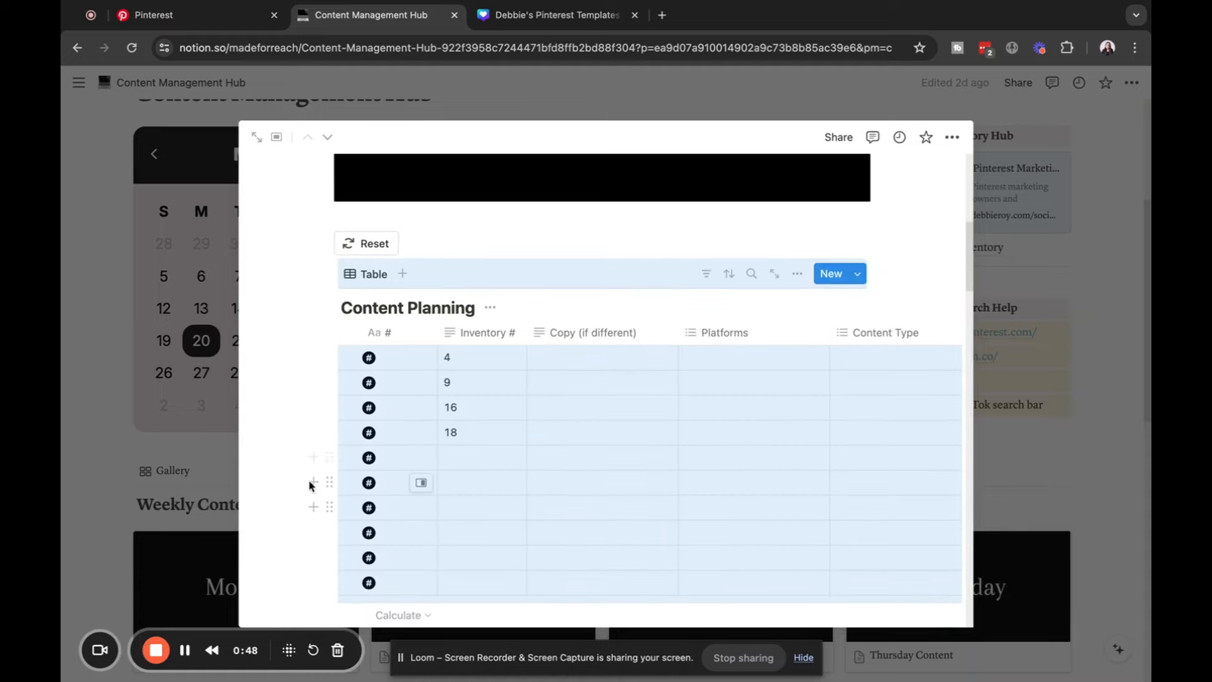
scroll(739, 521, down, 10)
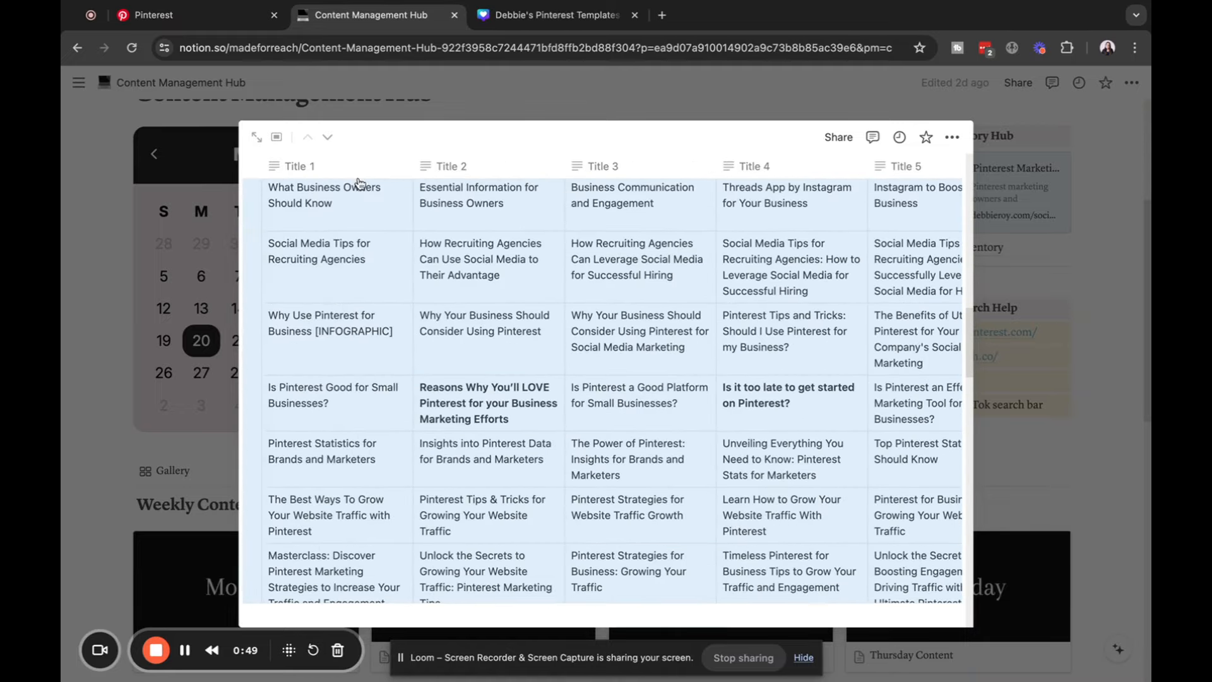
click(357, 169)
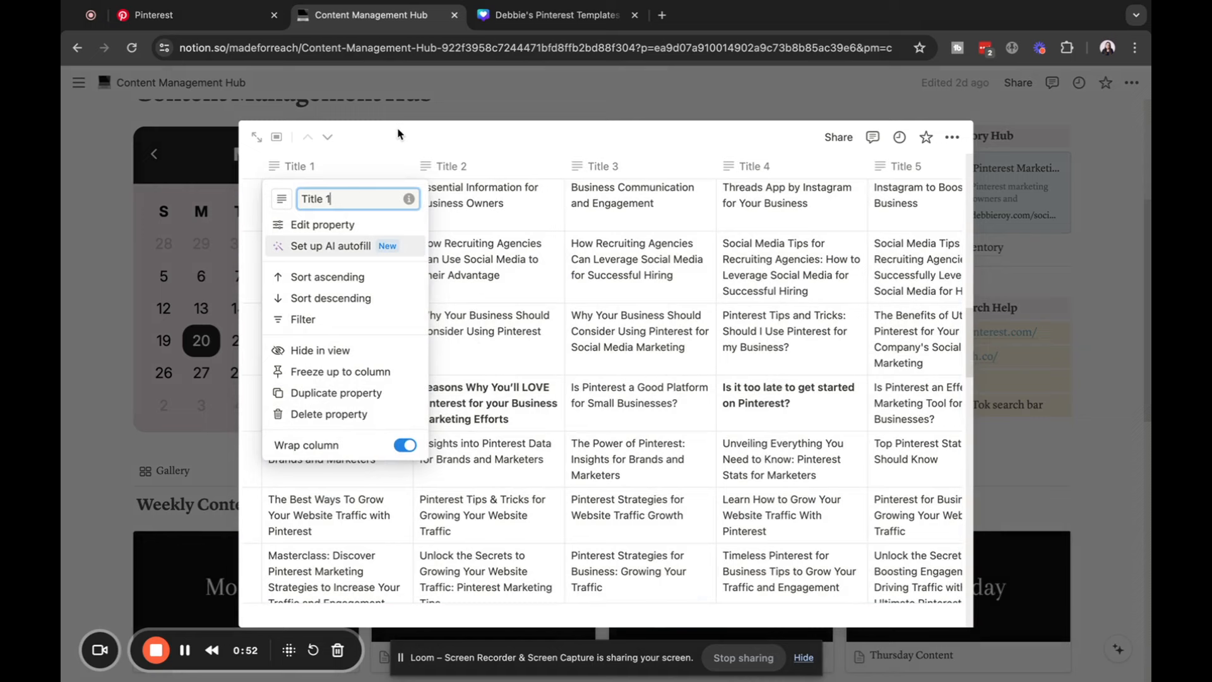
click(398, 134)
scroll(404, 208, left, 3)
scroll(638, 510, down, 1)
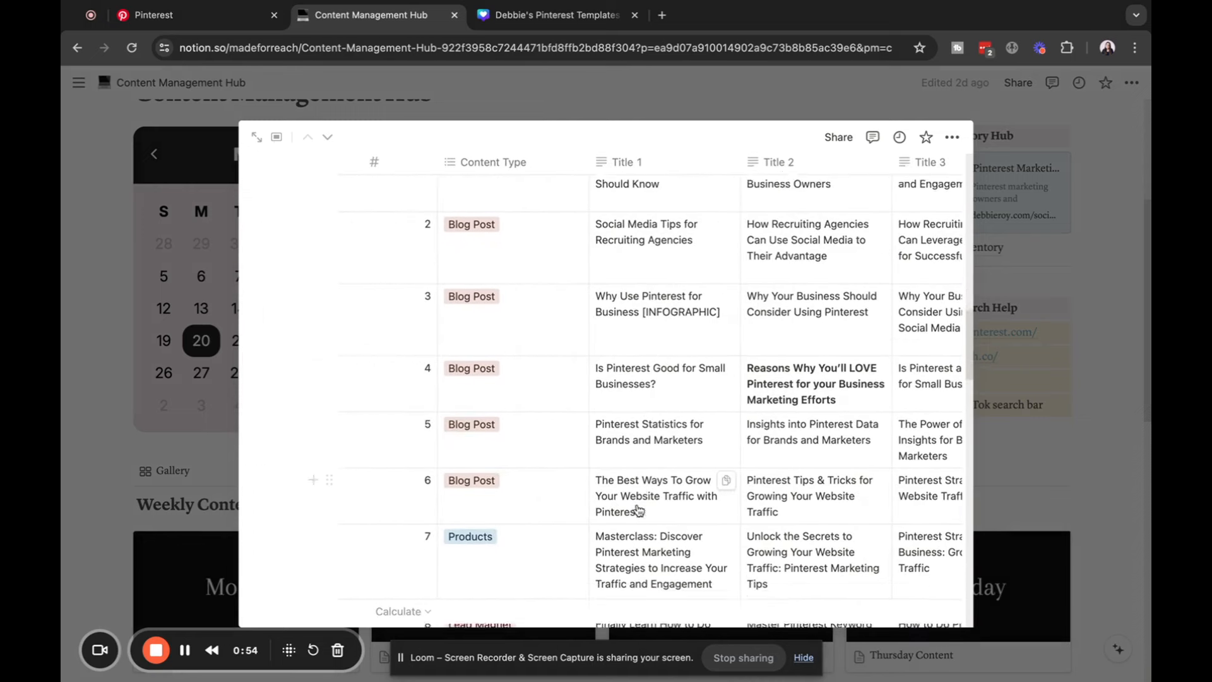
scroll(639, 511, down, 4)
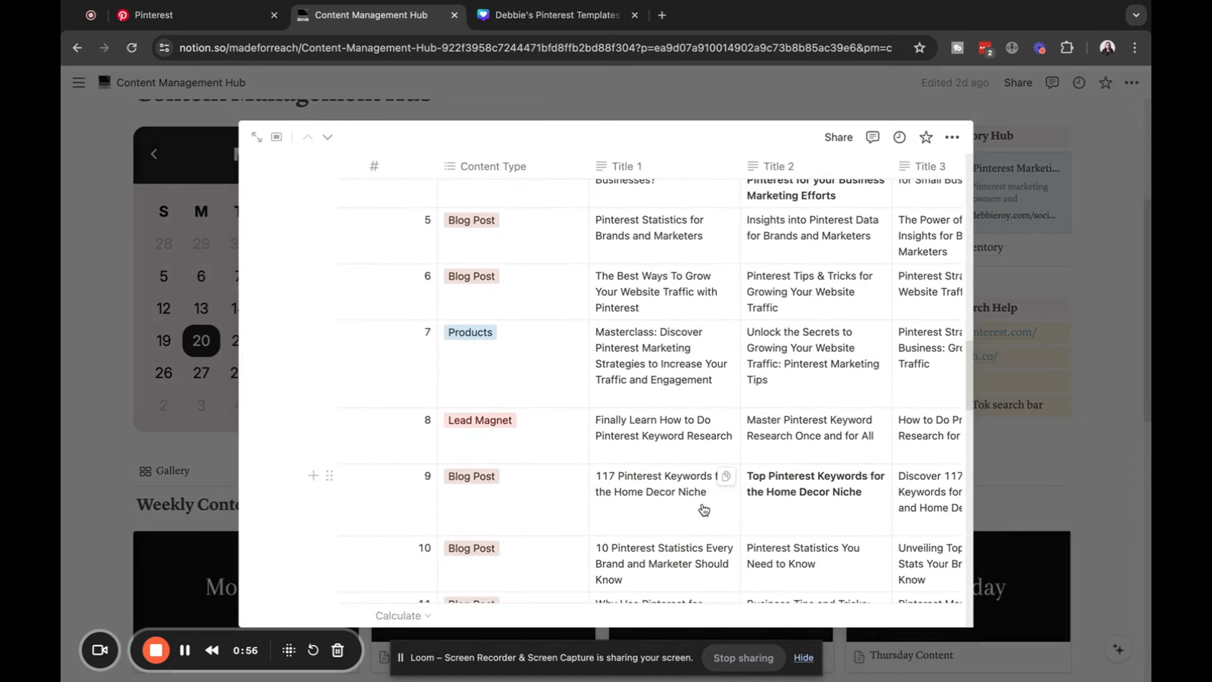
scroll(702, 508, right, 5)
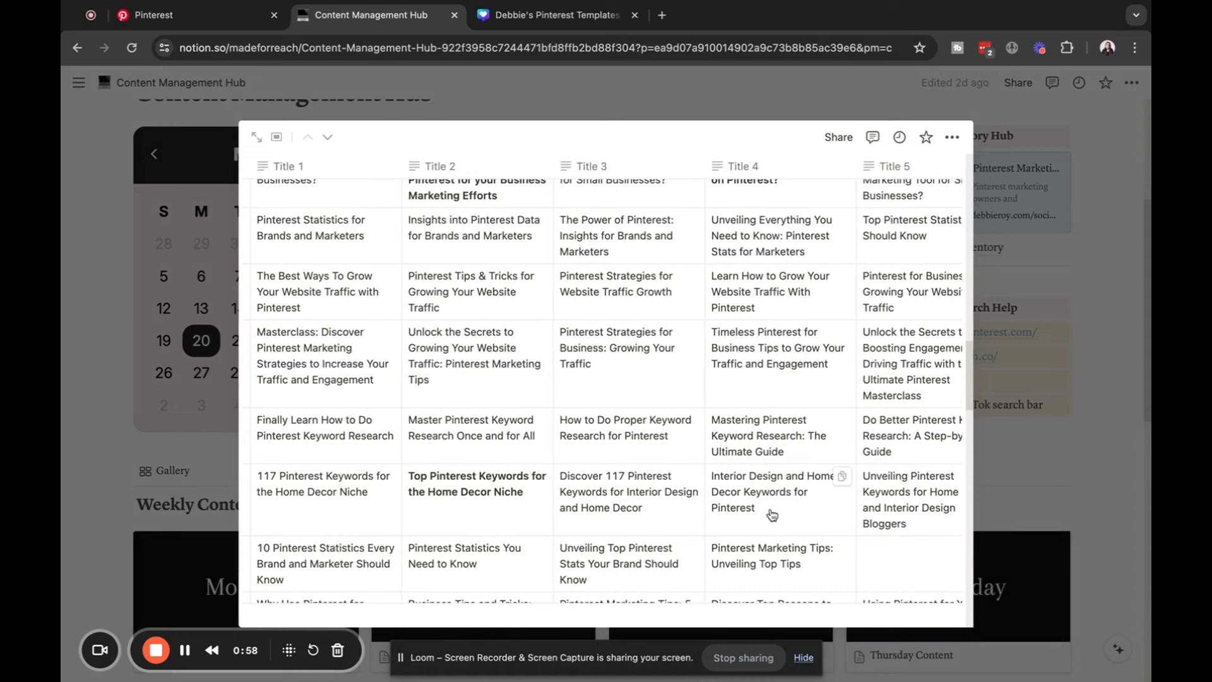
scroll(771, 514, right, 5)
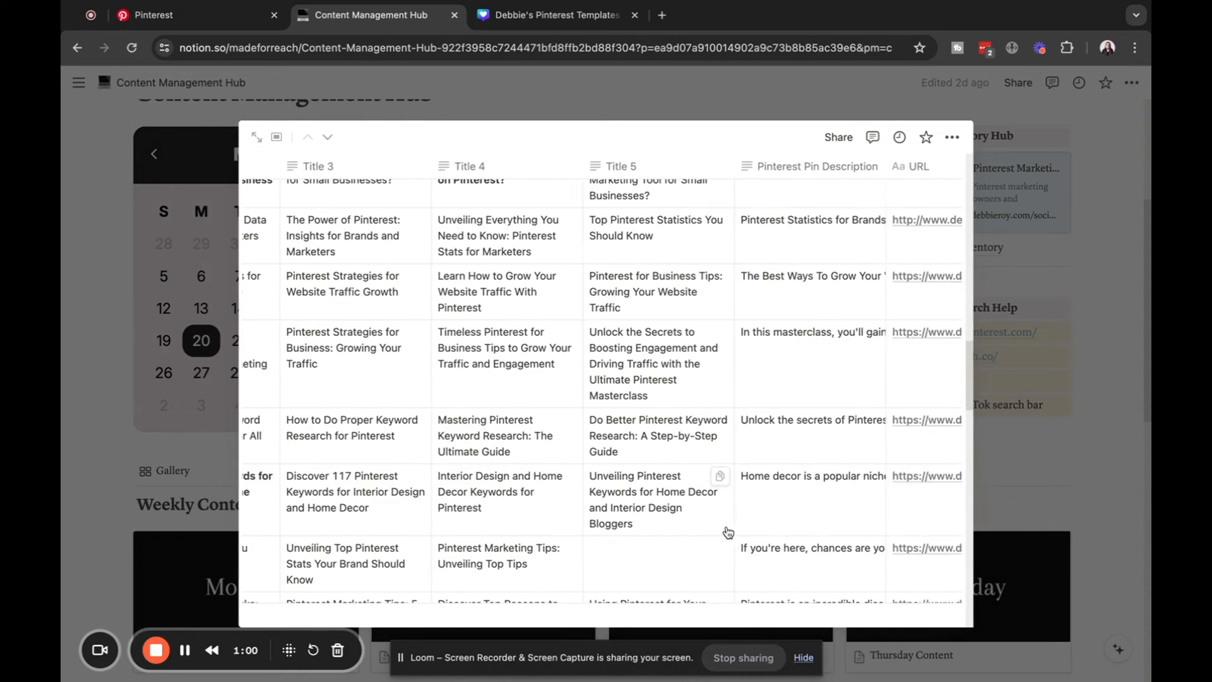
scroll(728, 532, left, 3)
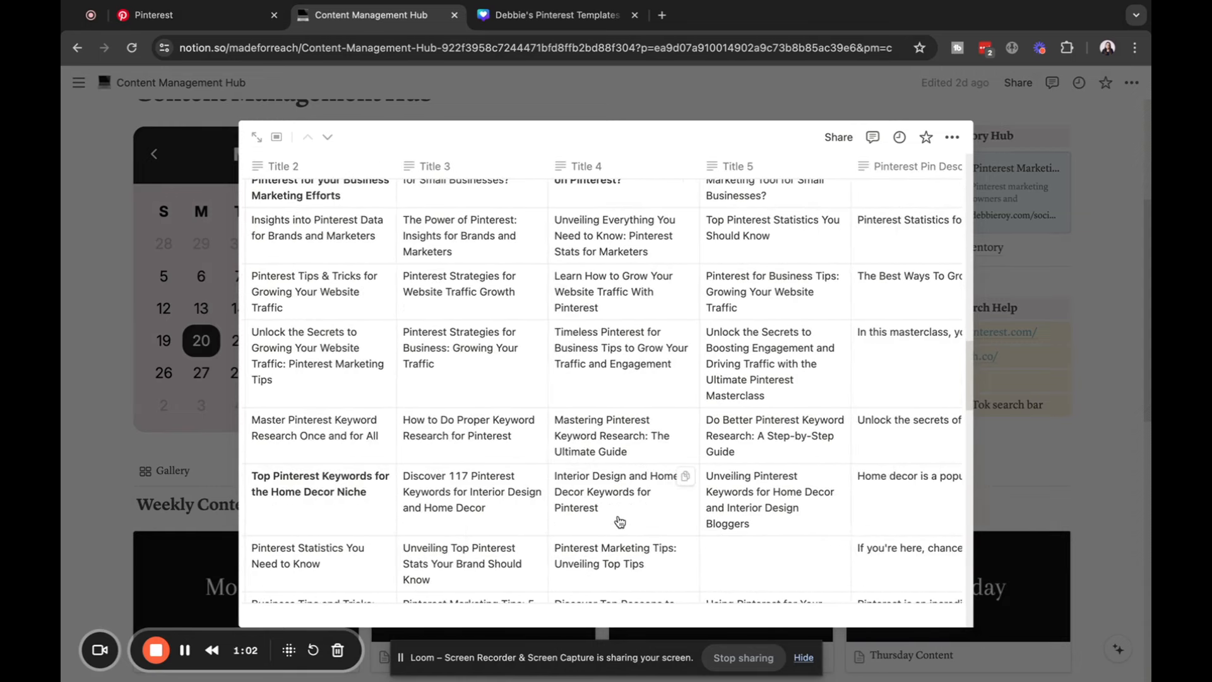
Bold and copy entry 9's Title 4 text, "Interior Design and Home Decor Keywords for Pinterest"
click(616, 522)
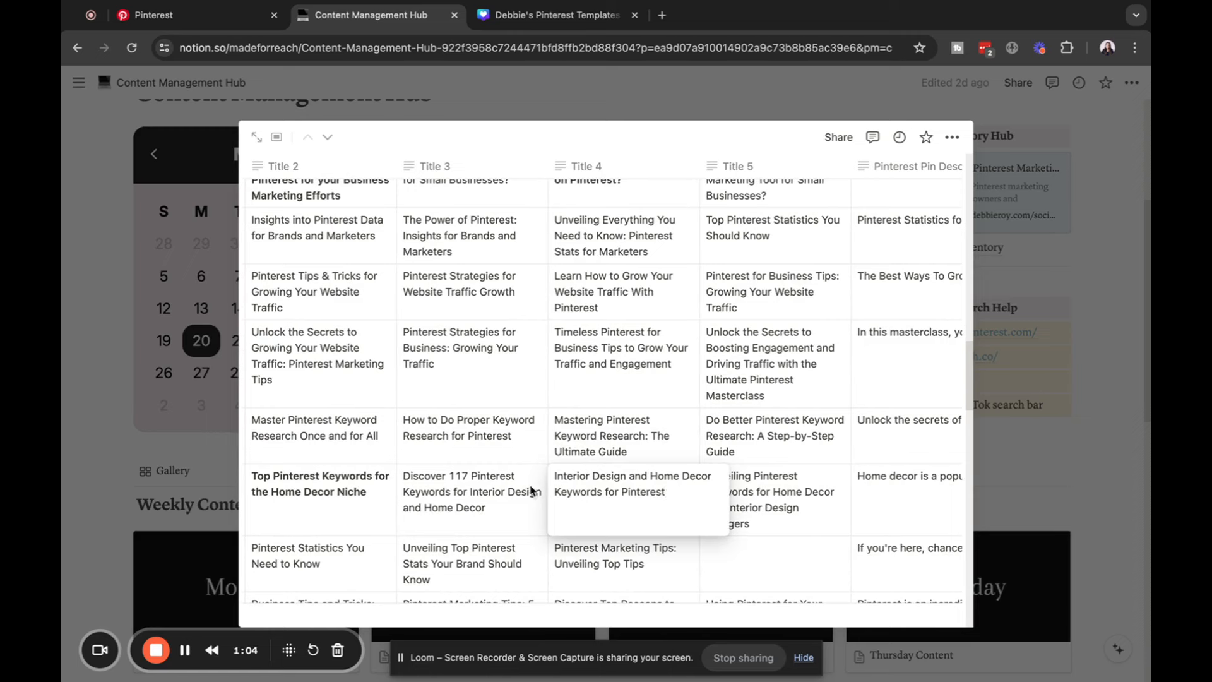
drag(555, 474, 662, 496)
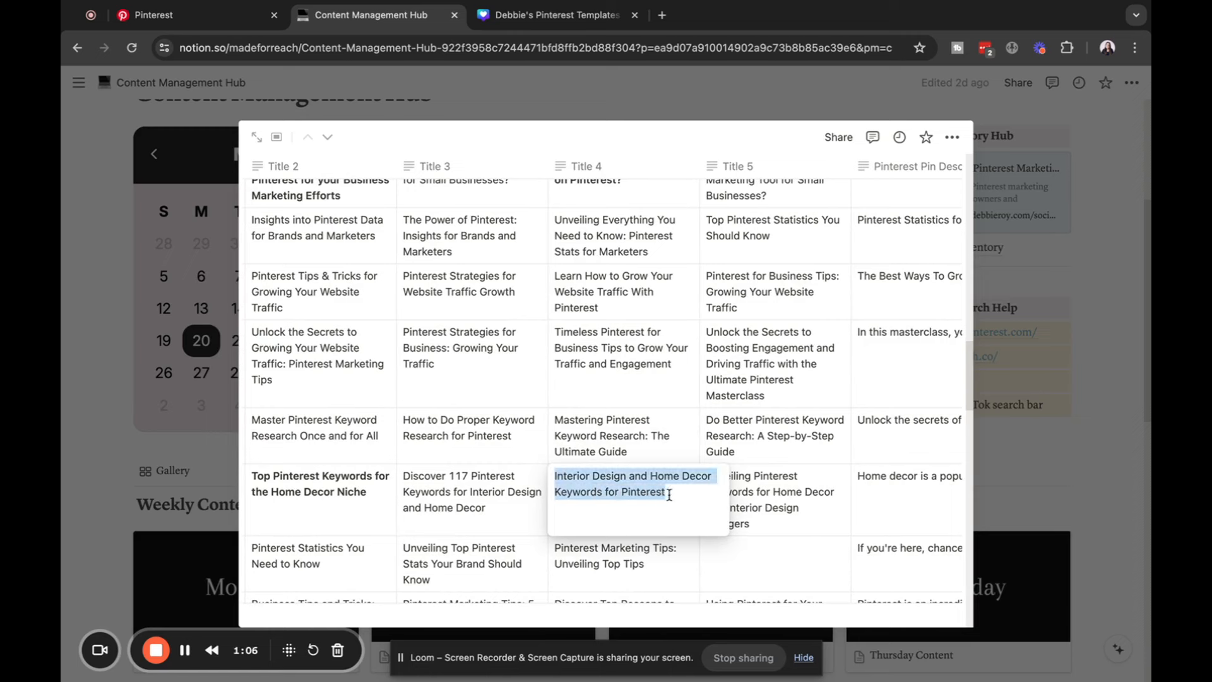
click(564, 445)
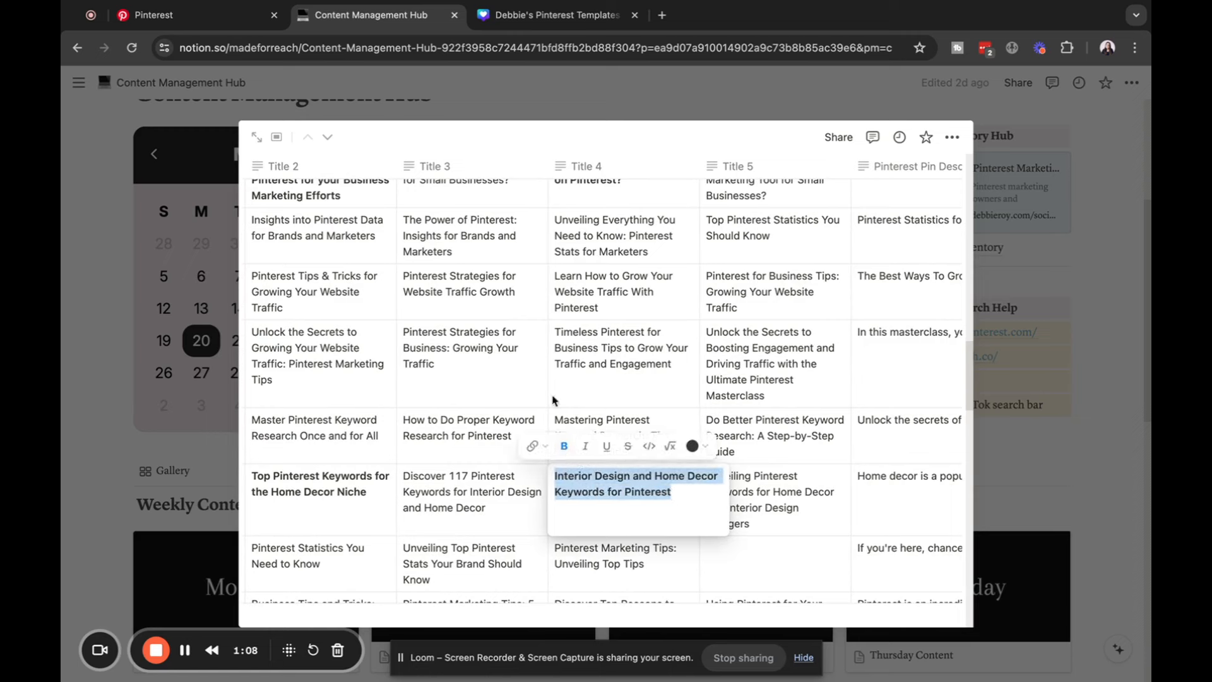
Switch to the Canva templates and name page 2 "9 Interior Design and Home Decor Keywords for Pinterest"
click(549, 15)
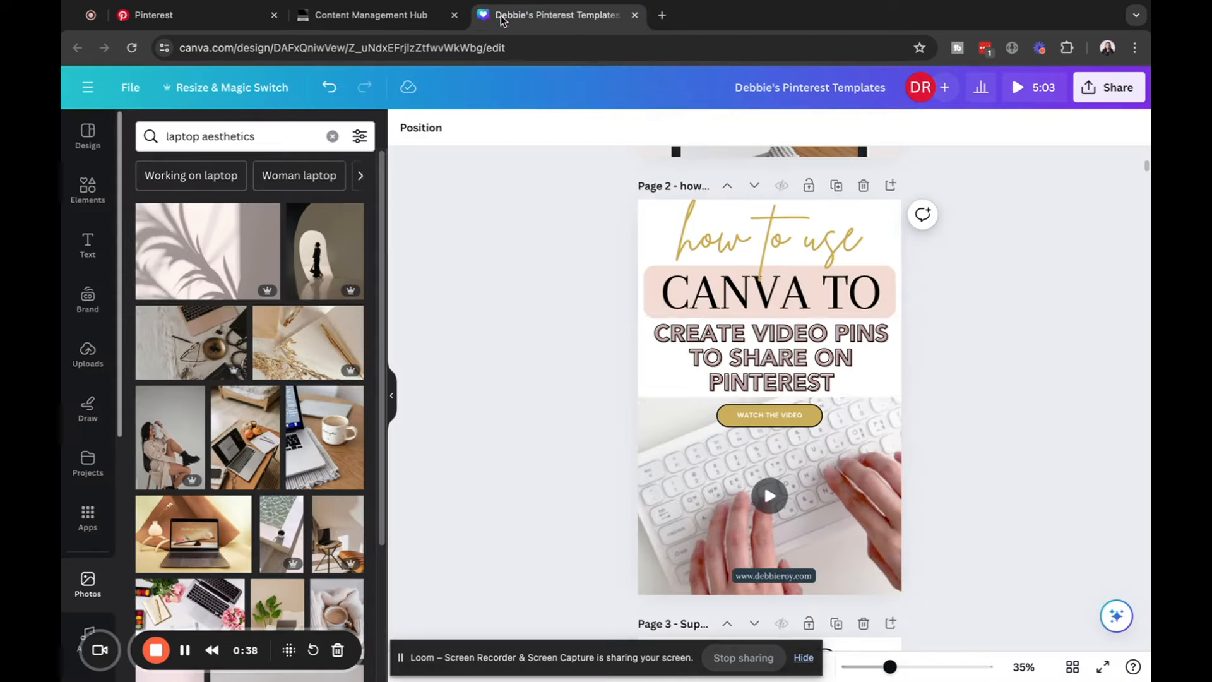
click(680, 185)
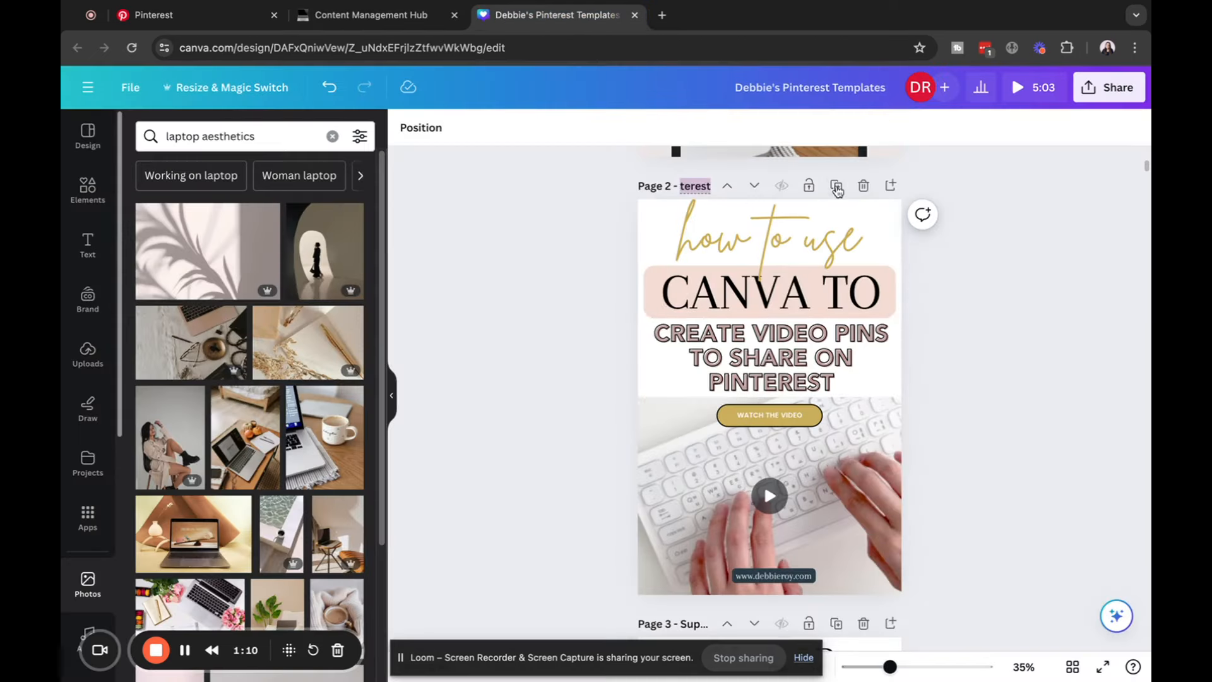
click(491, 283)
key(Left)
key(Left)
key(Left)
key(Left)
key(Left)
key(Left)
key(Left)
key(Left)
key(Left)
key(Left)
key(Left)
key(Left)
key(Left)
key(Left)
key(Left)
key(Left)
key(Left)
key(Left)
key(Left)
key(Left)
key(Left)
key(Left)
key(Left)
key(Left)
key(Left)
key(Left)
key(Left)
key(Left)
key(Left)
key(Left)
key(Left)
key(Left)
key(Left)
key(Left)
key(Left)
key(Left)
key(Left)
key(Left)
key(Left)
key(Left)
key(Left)
key(Left)
key(Left)
text(9)
Replace the script text "how to use" on page 2 with "discover"
click(747, 247)
click(870, 244)
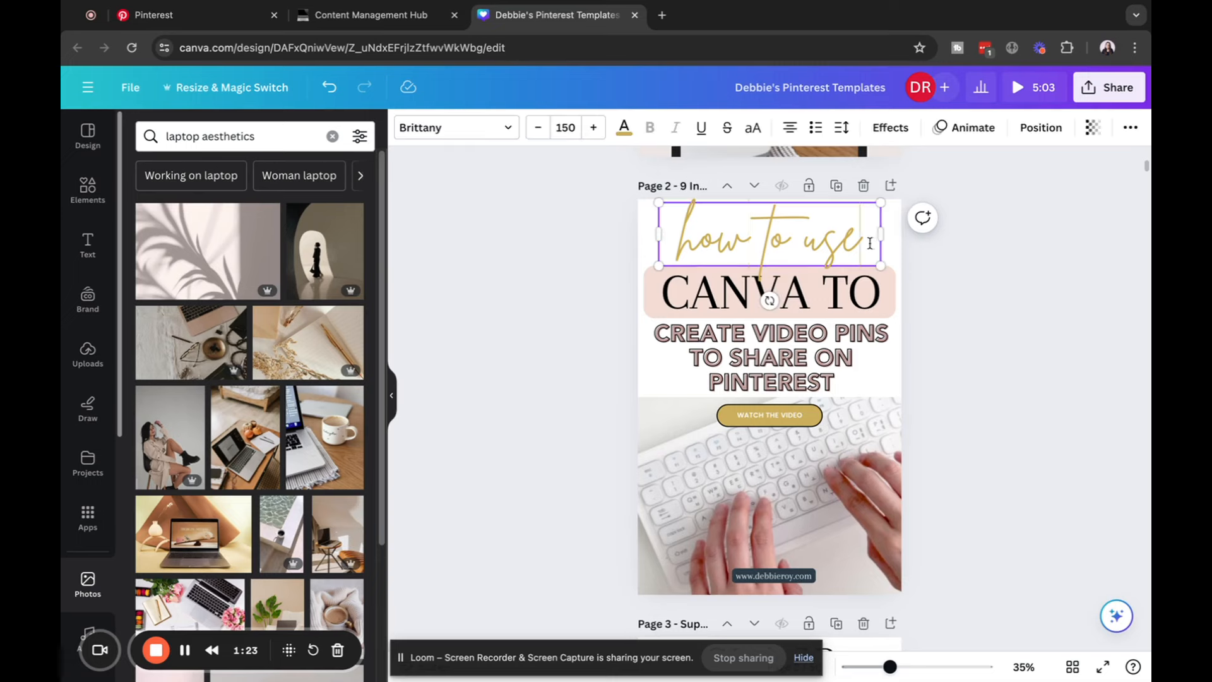
drag(871, 244, 675, 243)
text(discover)
Replace the heading text "CANVA TO" on page 2 with "KEYWORDS"
click(858, 292)
drag(882, 294, 676, 296)
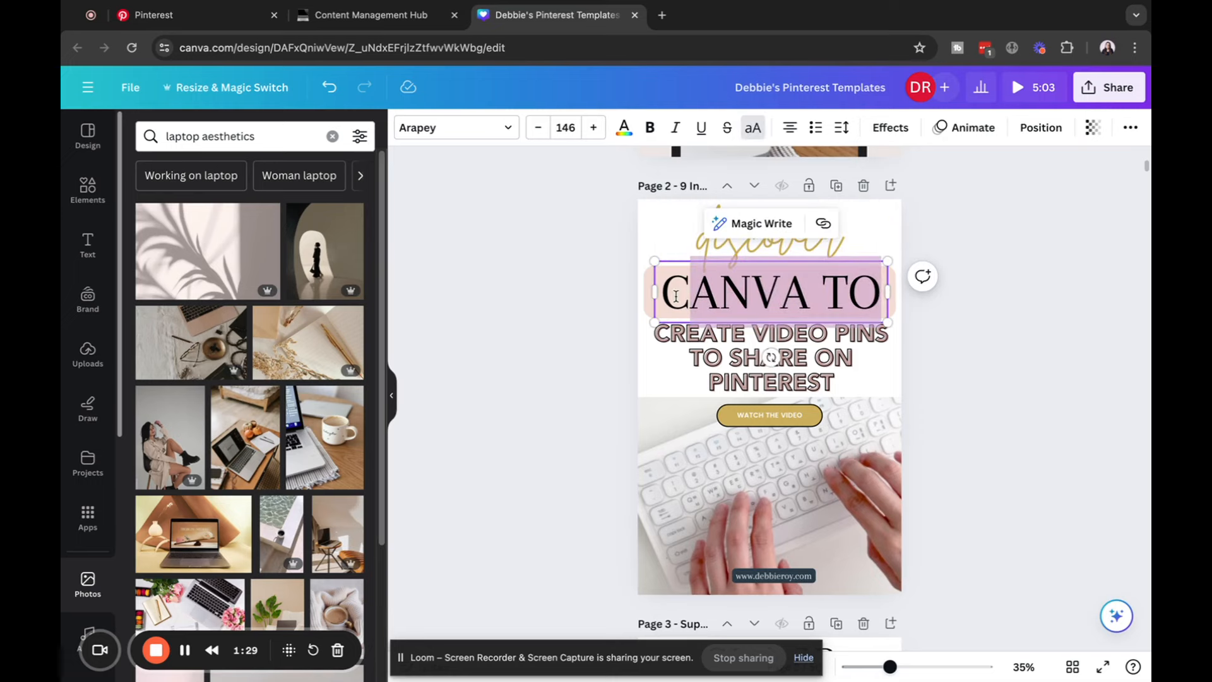
key(BackSpace)
key(BackSpace)
text(KEYWOR)
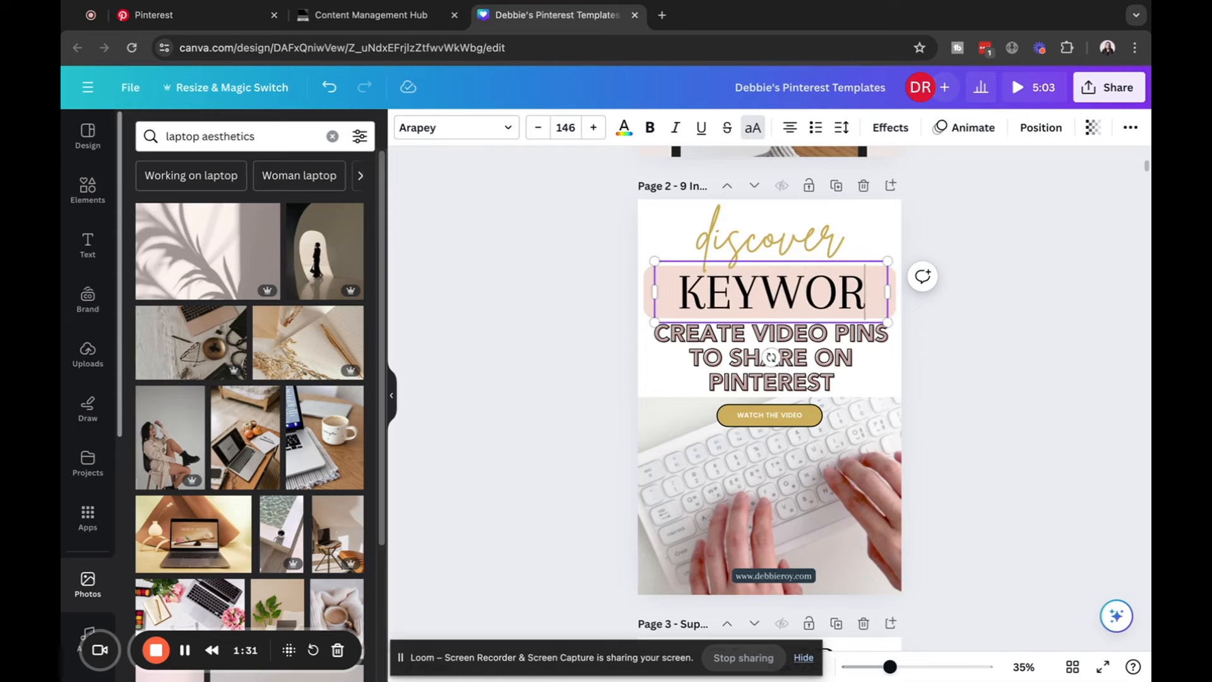
text(D)
Nudge the "KEYWORDS" heading slightly down and extend the gold script text above it to "discover top"
click(770, 365)
mouse_move(650, 328)
mouse_down()
mouse_move(638, 327)
mouse_move(652, 319)
mouse_up()
drag(754, 297, 755, 301)
click(815, 231)
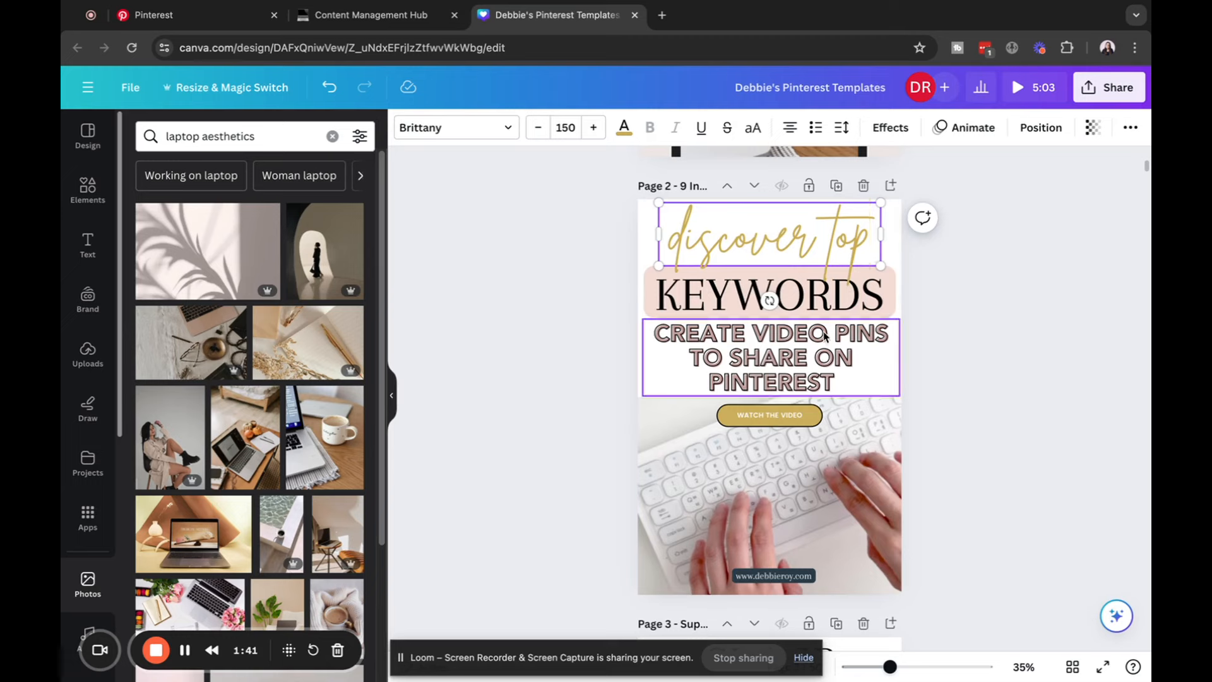
Replace the outlined text below the heading with "FOR THE HOME DECOR & INTERIOR DESIGN NICHE"
click(838, 382)
double_click(836, 382)
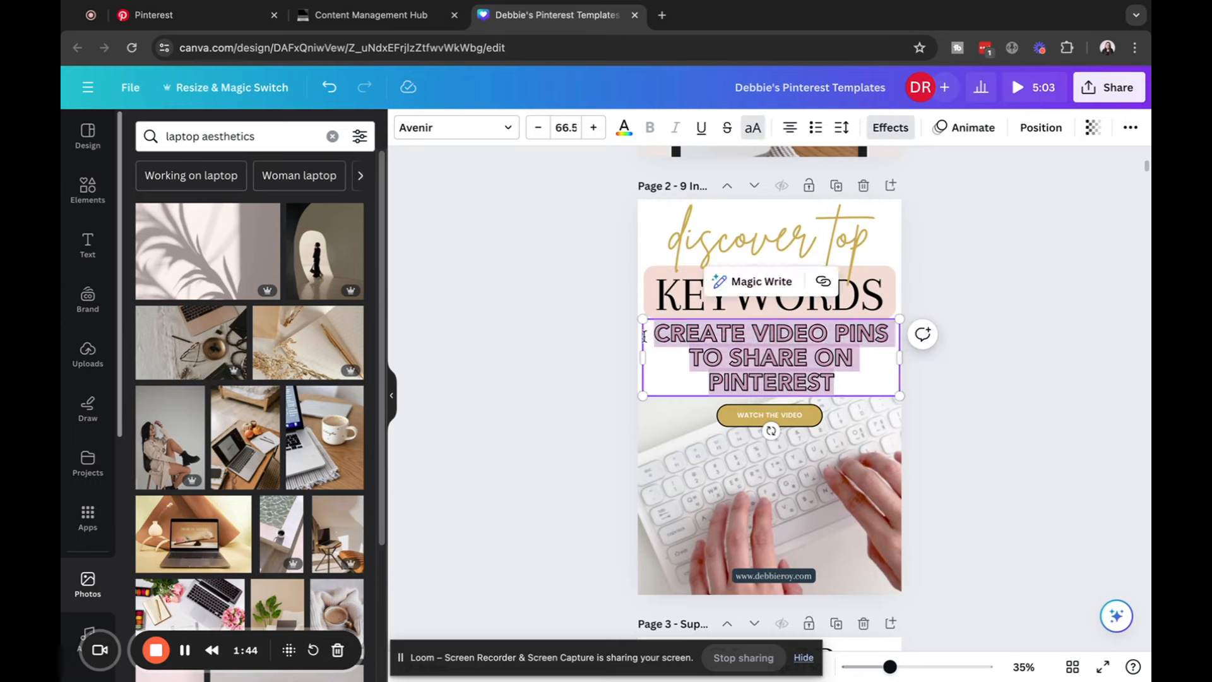
text(FOR THE HOME)
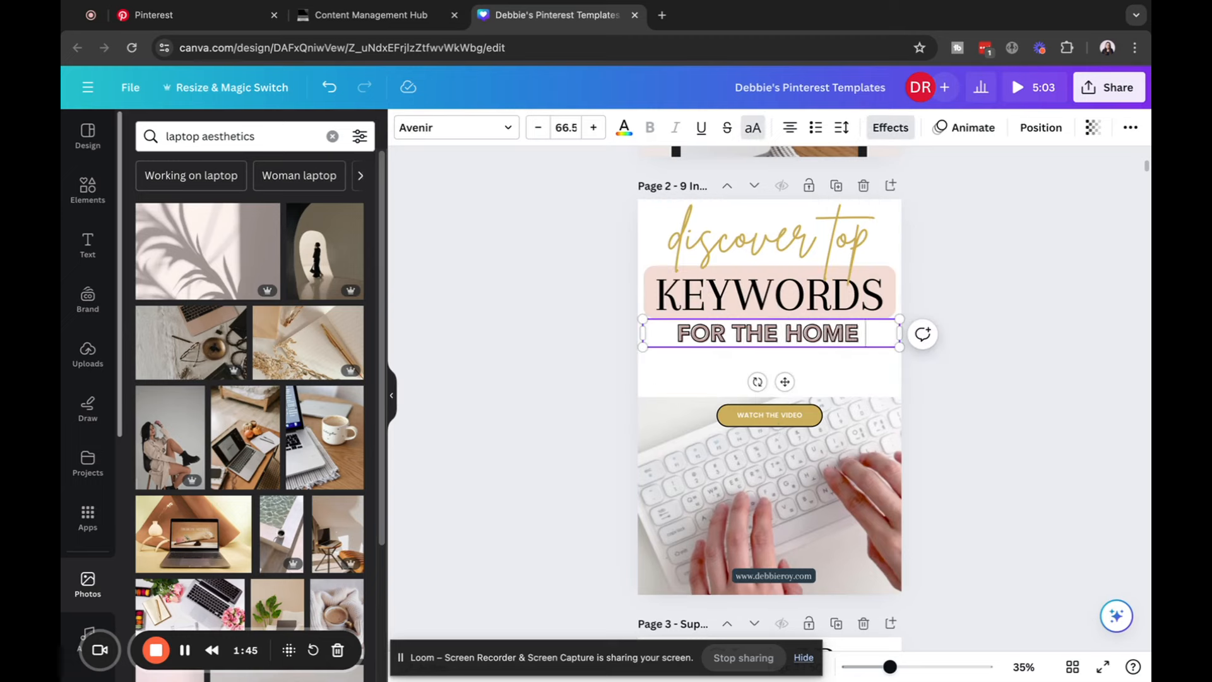
text( DECOR AND IN)
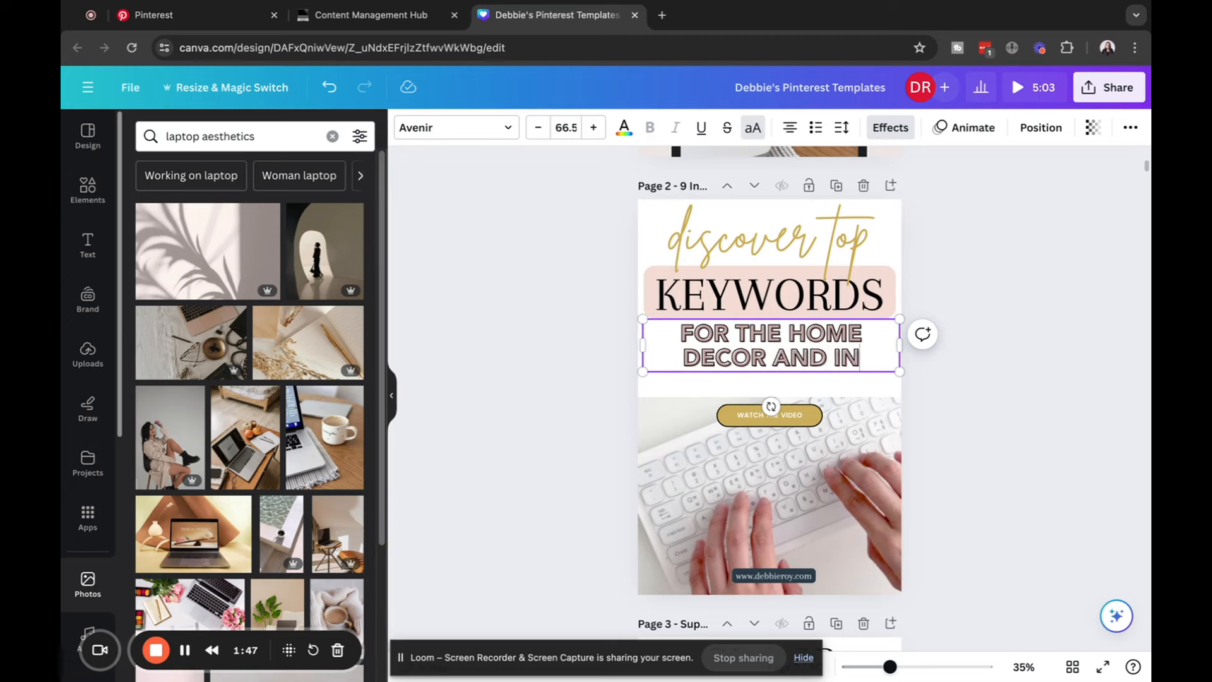
text(TERIOR DESIGN NICHE)
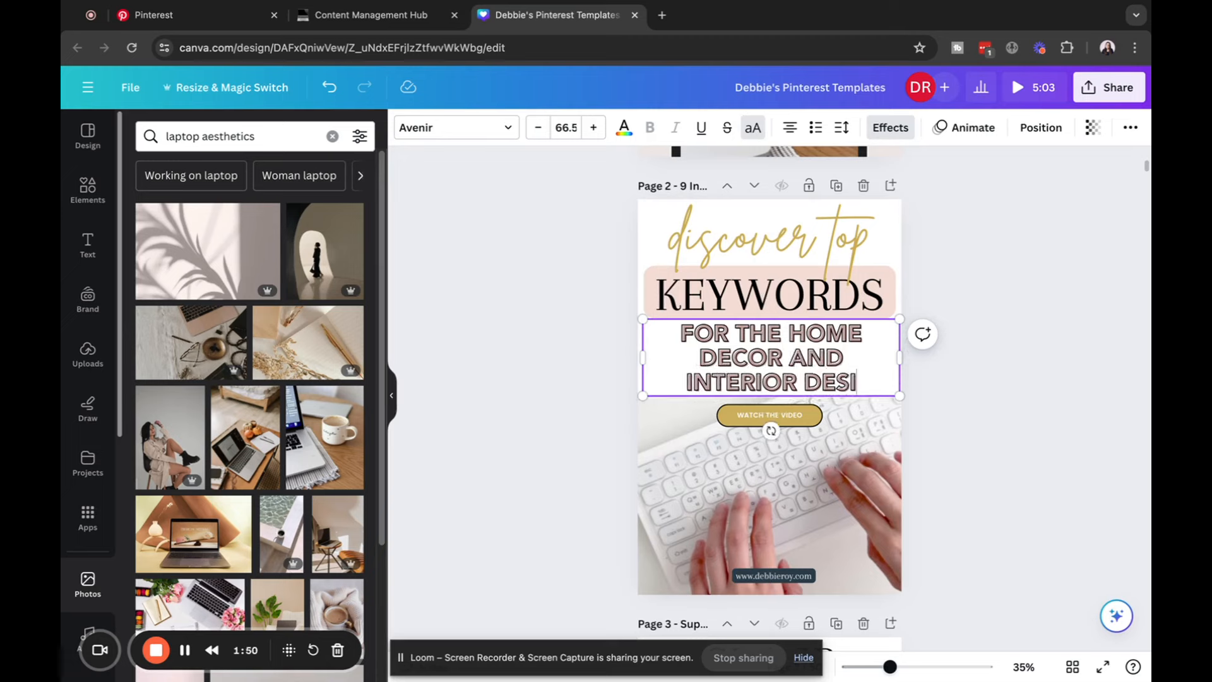
double_click(798, 357)
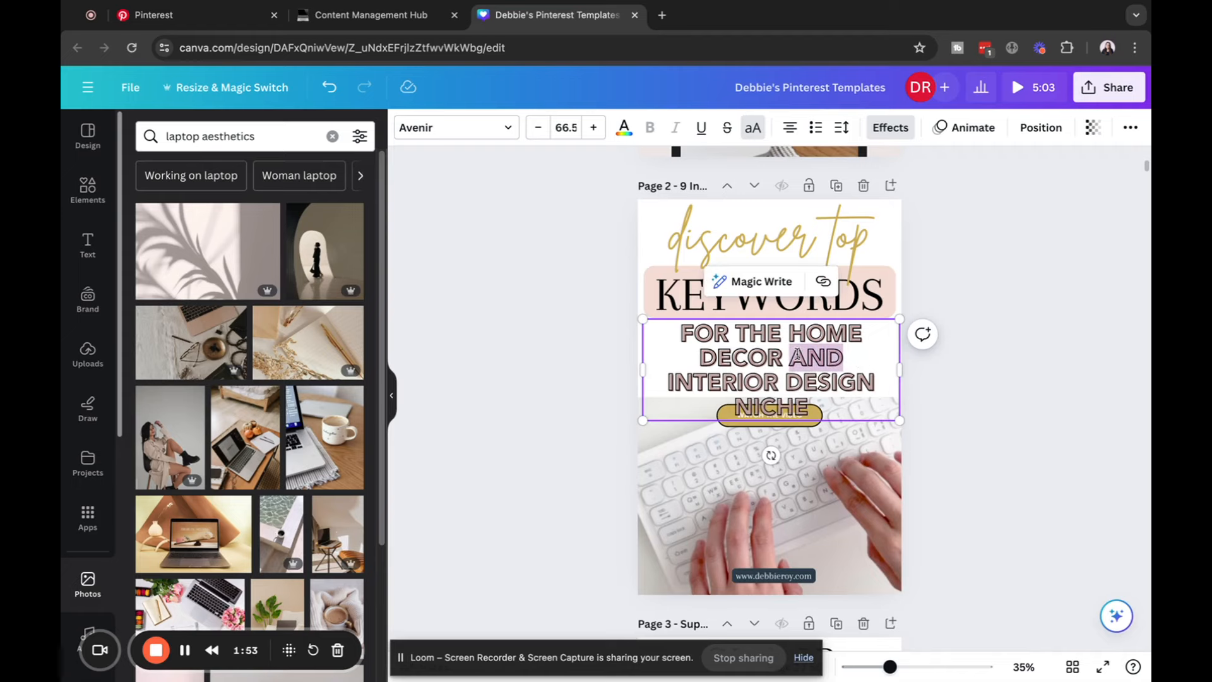
text(&)
click(515, 415)
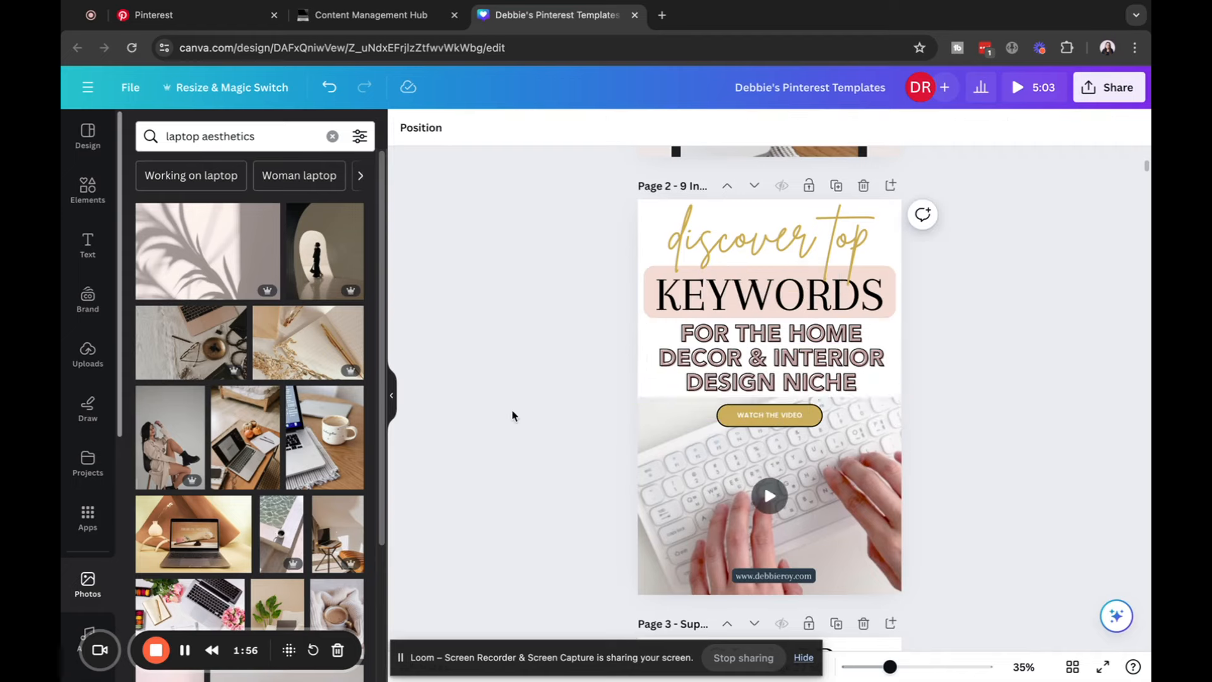
Delete the keyboard video from page 2's frame and search the video library for "home decor"
click(737, 522)
key(Delete)
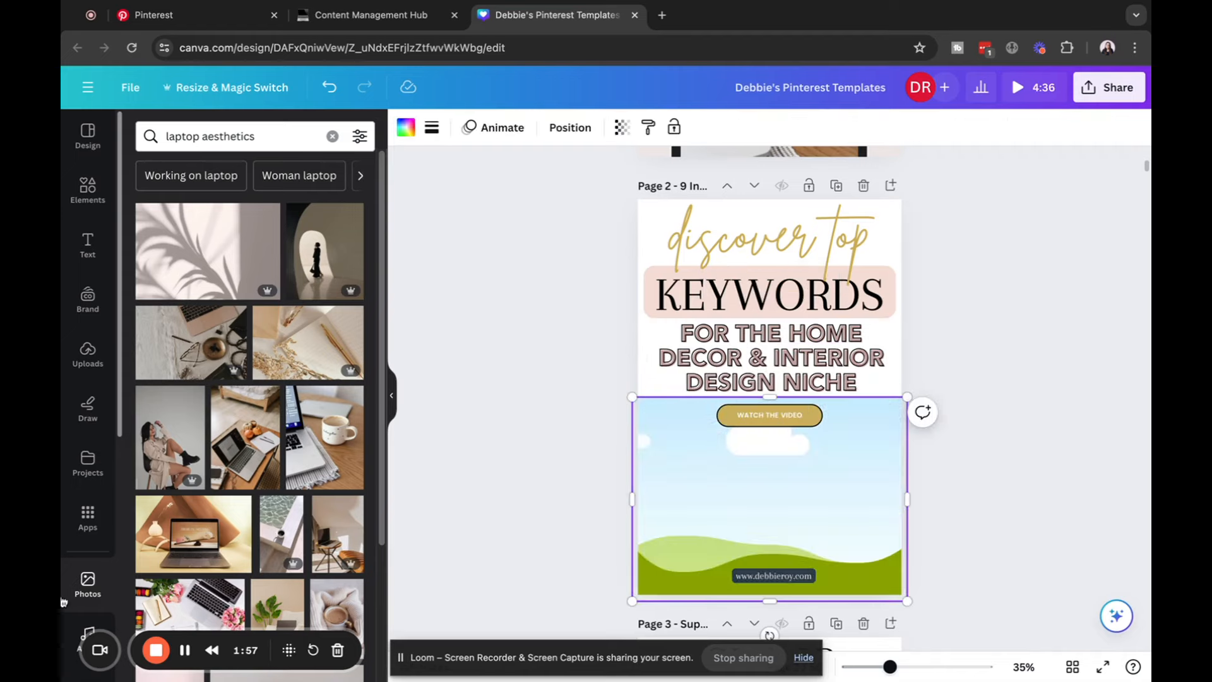
scroll(86, 409, down, 5)
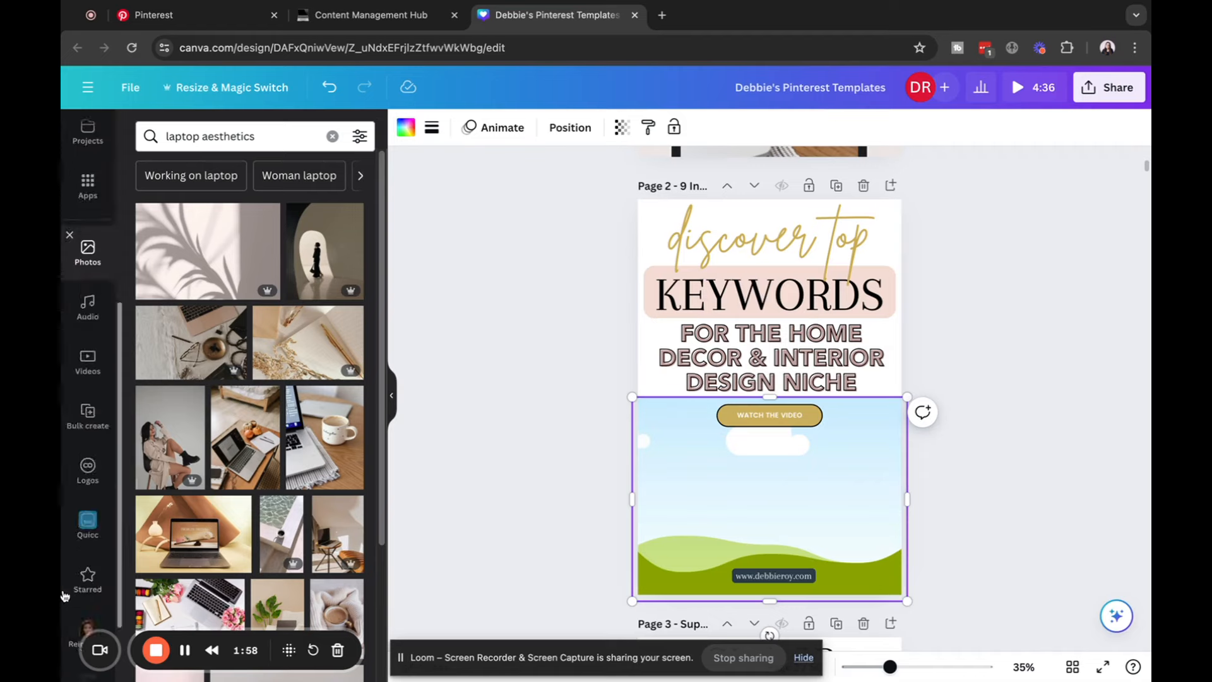
click(88, 361)
click(241, 134)
text(home decor)
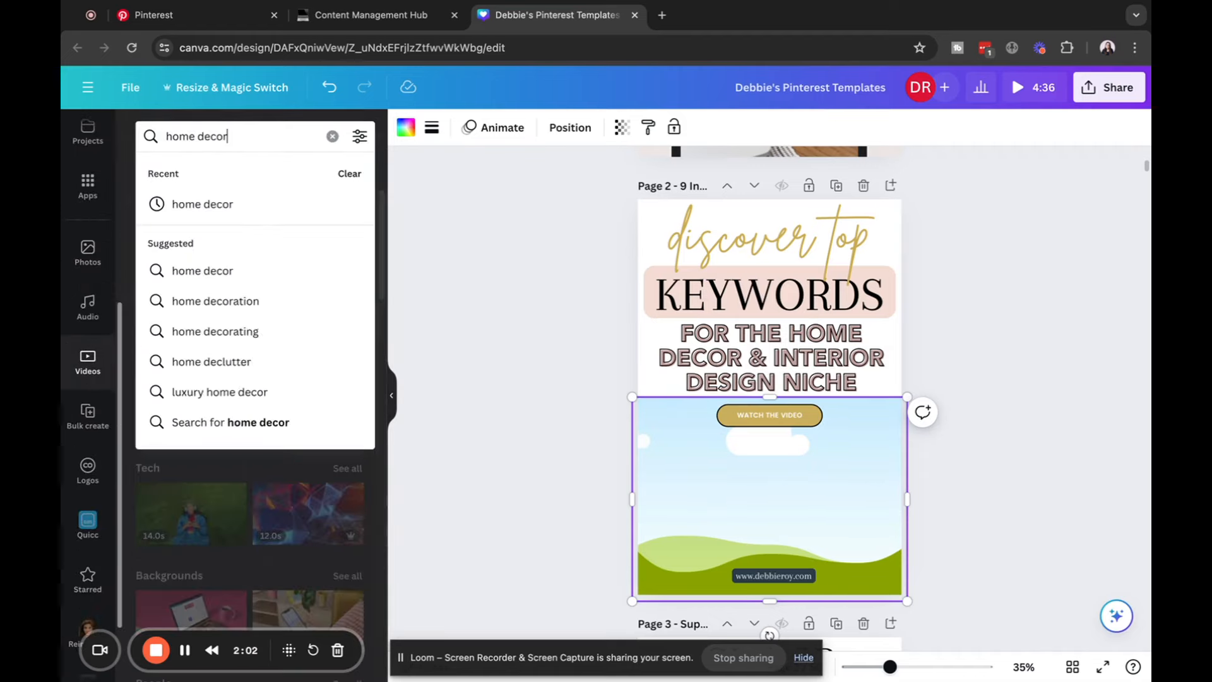
key(Return)
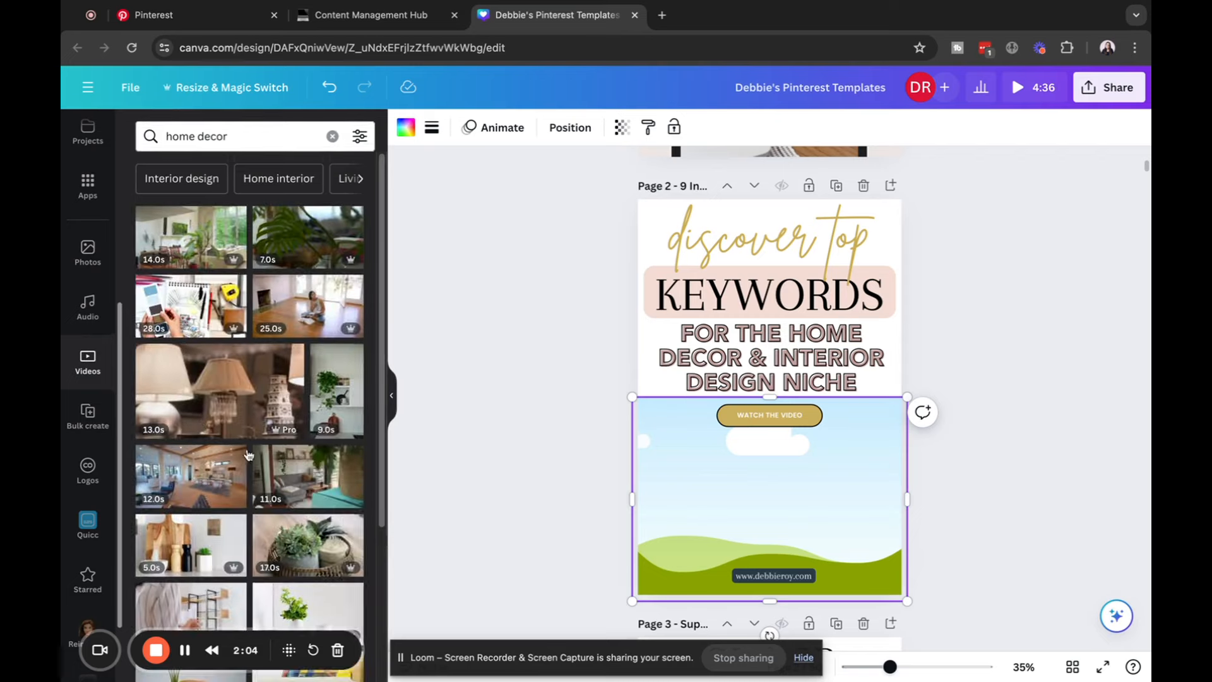
Try adding the dark 6-second living room video to page 2, and undo it each time
scroll(254, 535, down, 3)
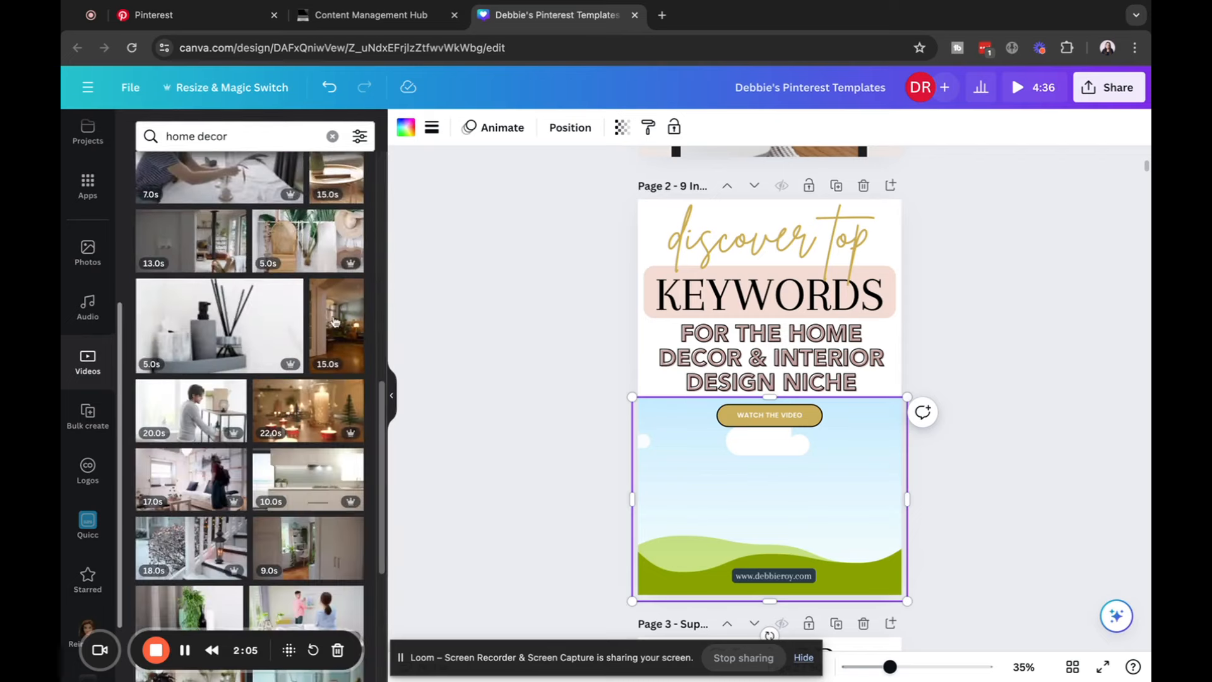
scroll(271, 554, down, 5)
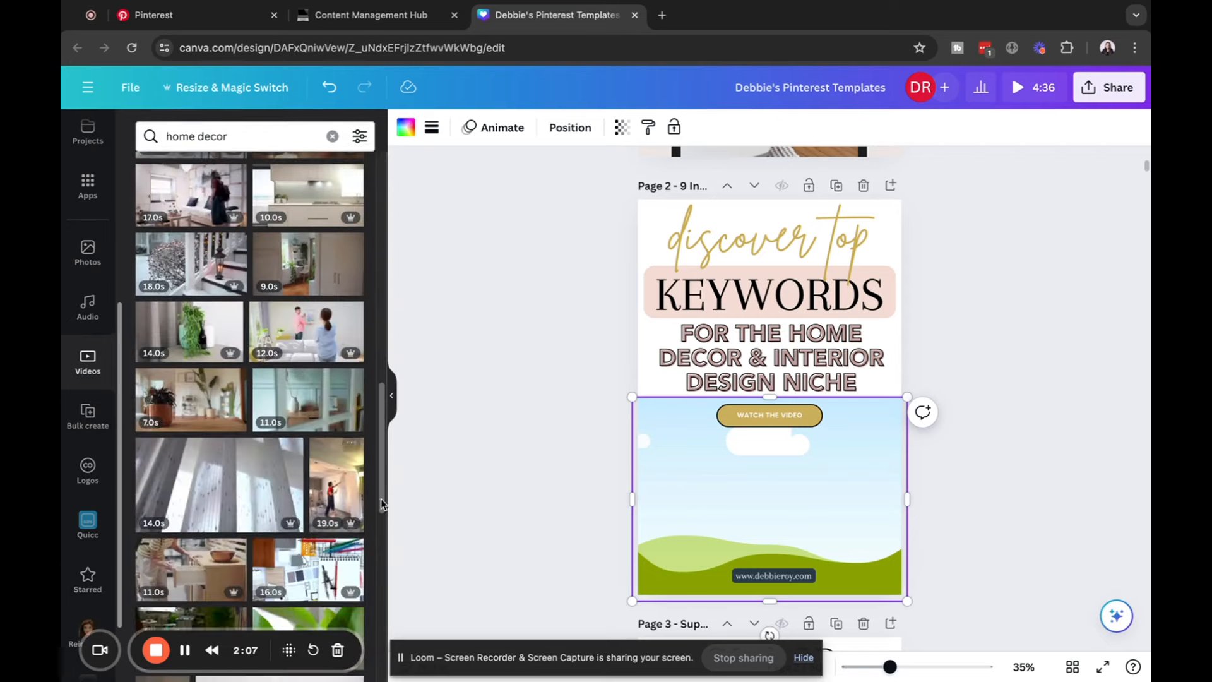
scroll(235, 309, down, 5)
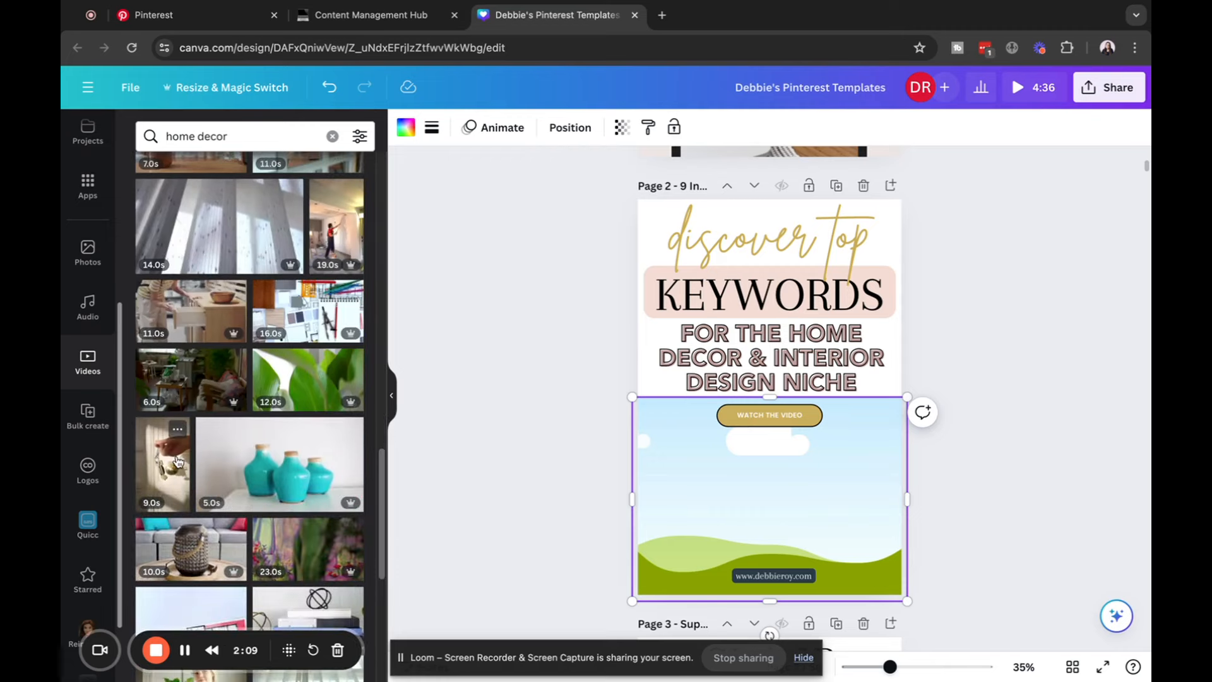
scroll(199, 484, down, 1)
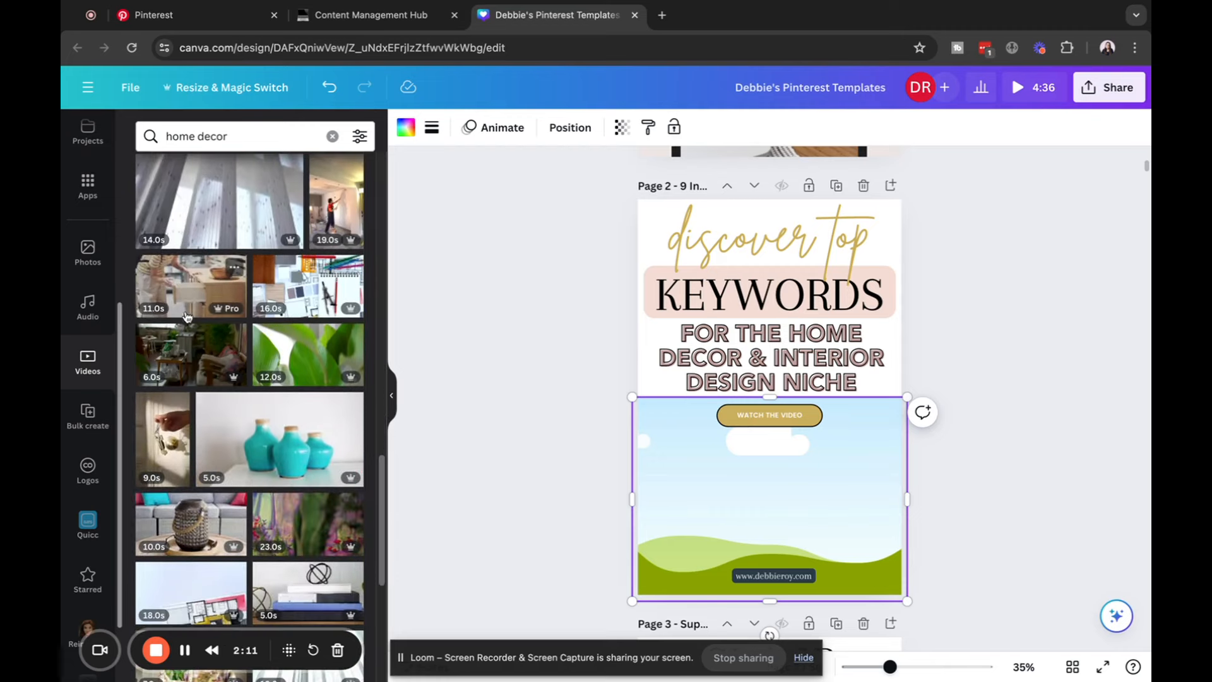
click(186, 365)
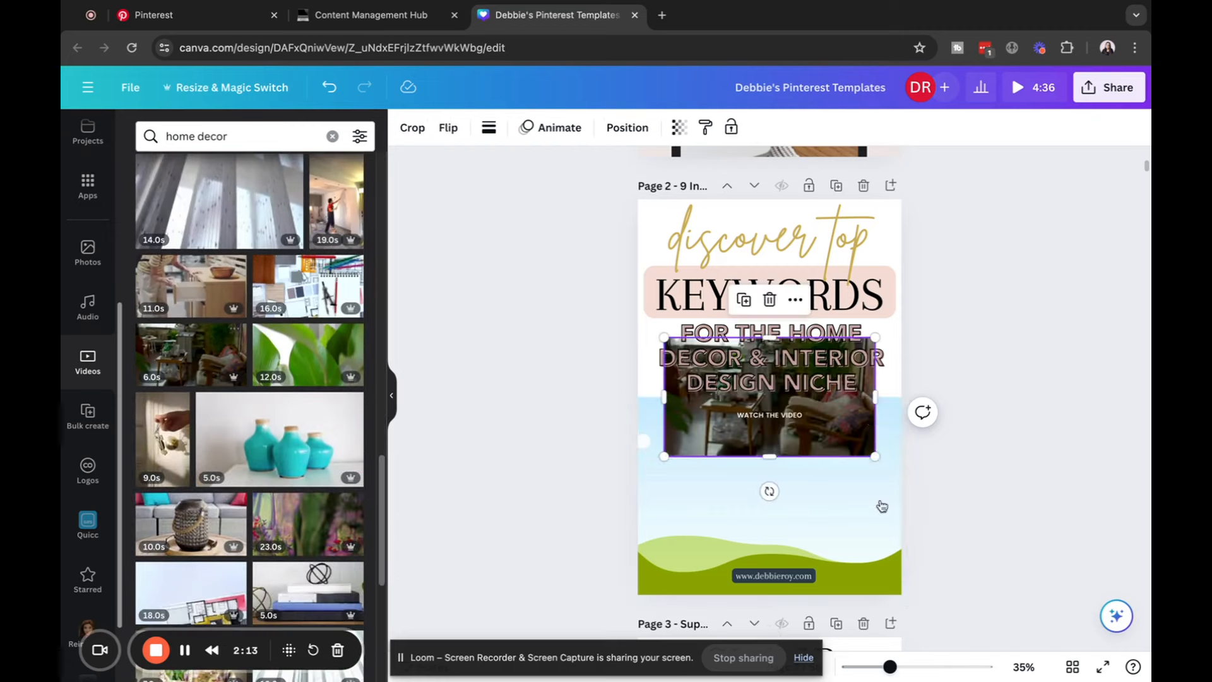
click(947, 492)
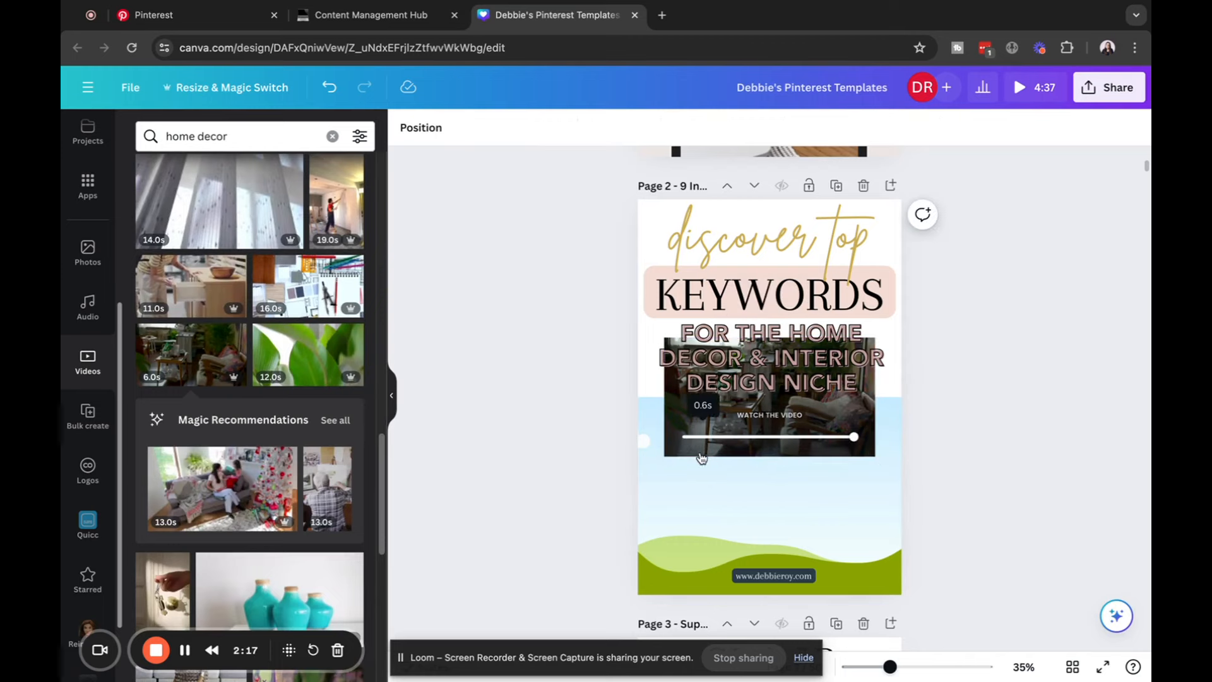
key(ctrl+z)
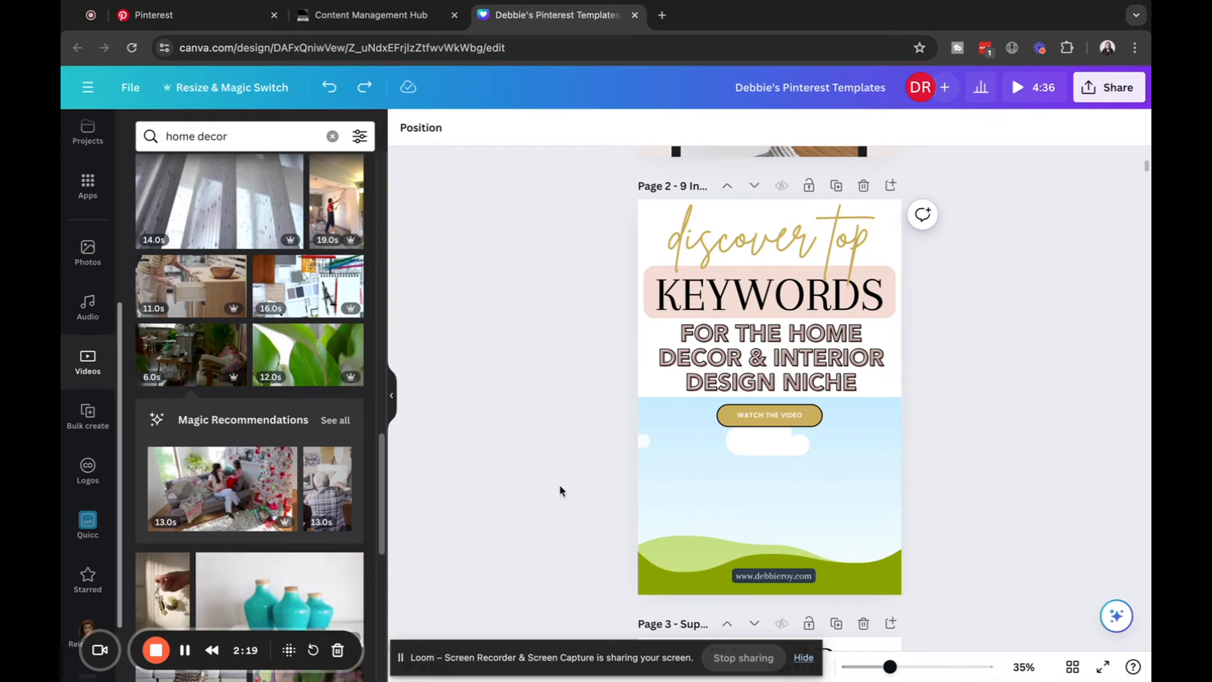
scroll(538, 477, down, 5)
scroll(441, 438, up, 2)
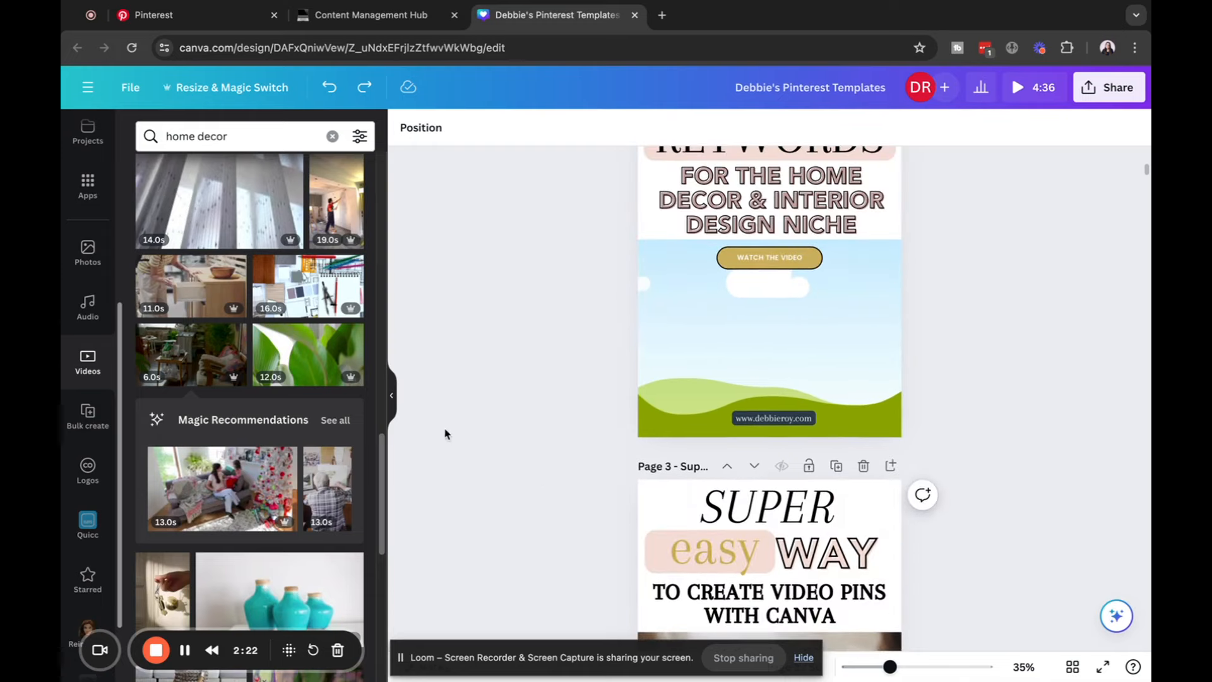
click(171, 356)
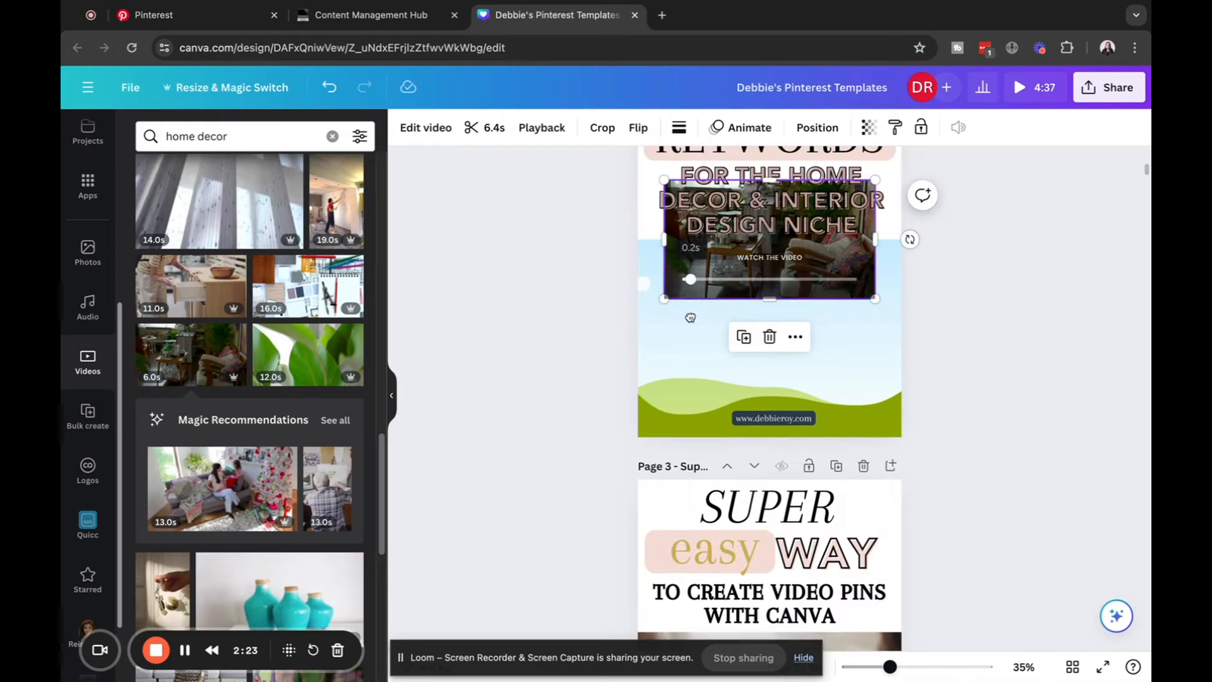
key(ctrl+z)
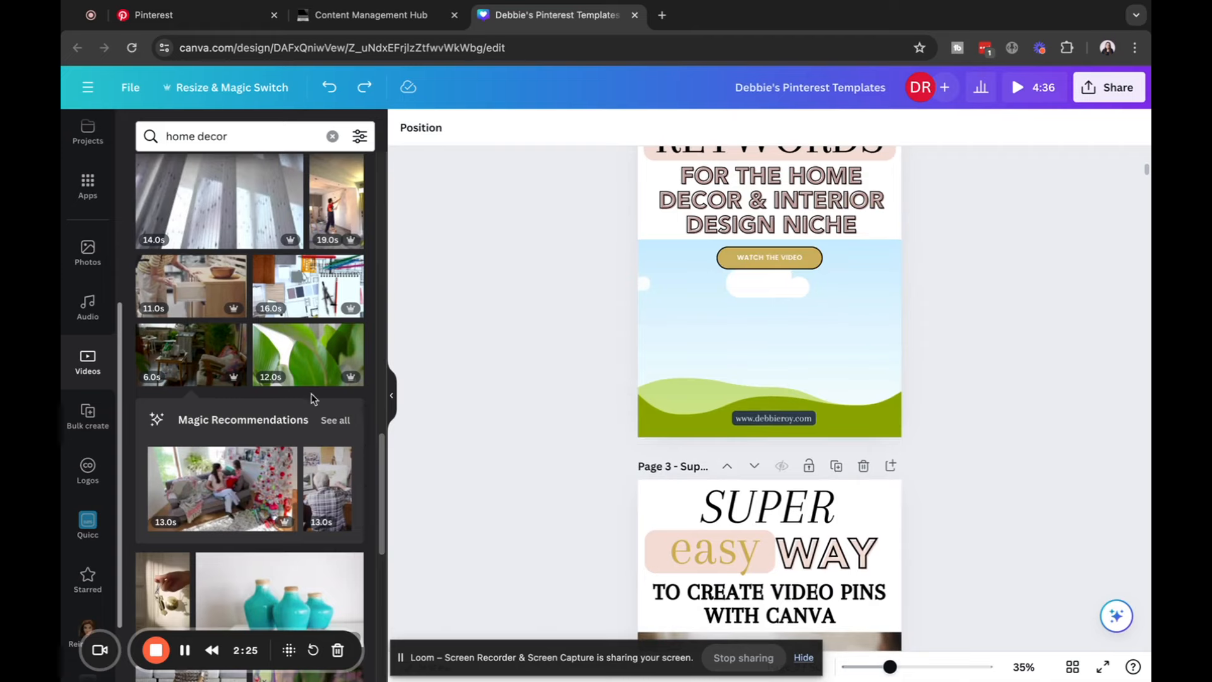
Fill page 2's empty frame with the 14-second home decor video of a hand holding a lit match
scroll(203, 450, down, 4)
scroll(208, 486, down, 4)
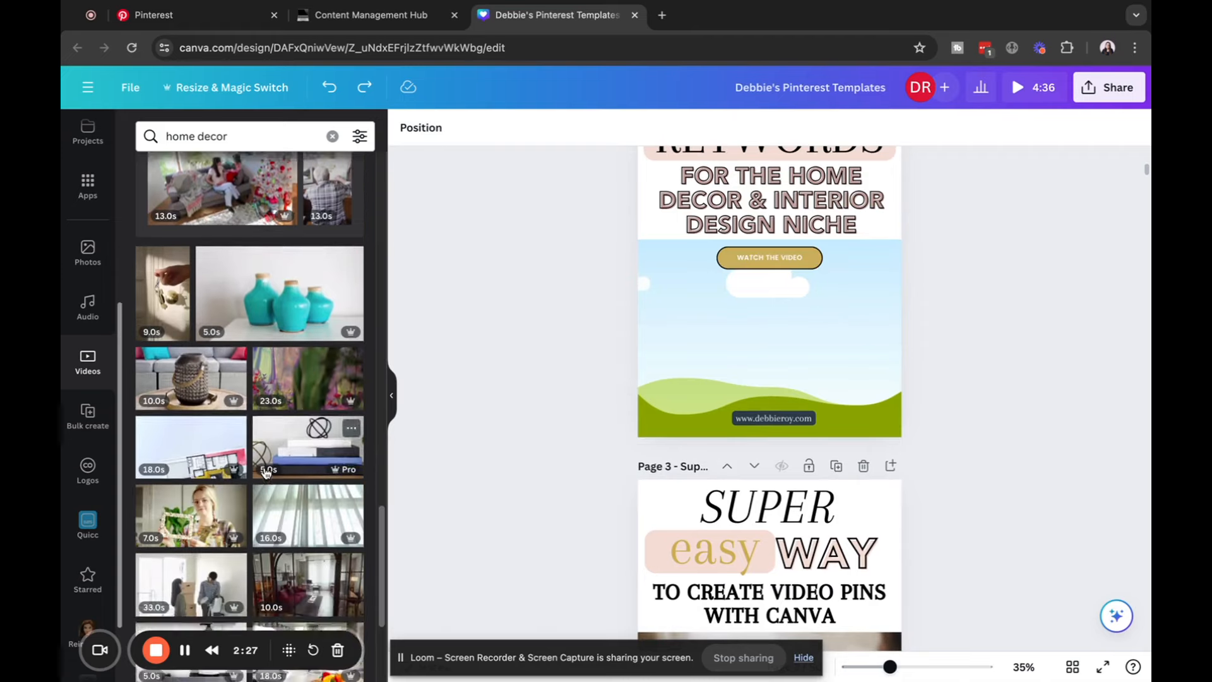
scroll(215, 529, down, 4)
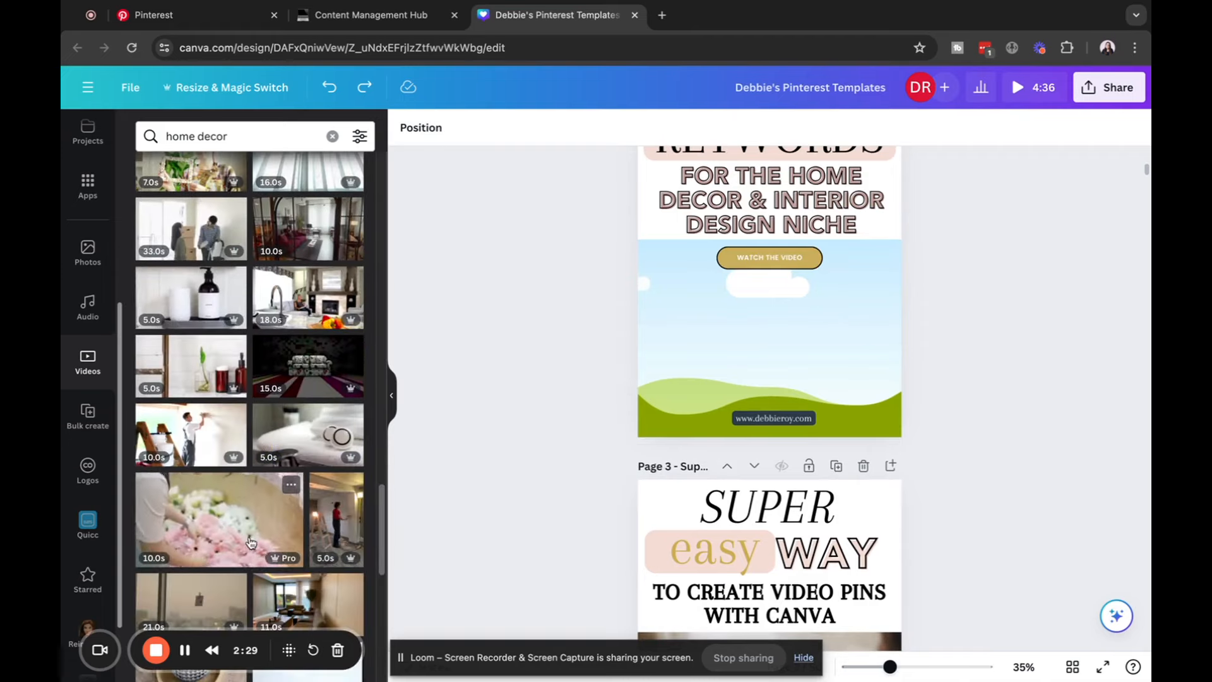
scroll(250, 540, down, 4)
scroll(250, 535, down, 2)
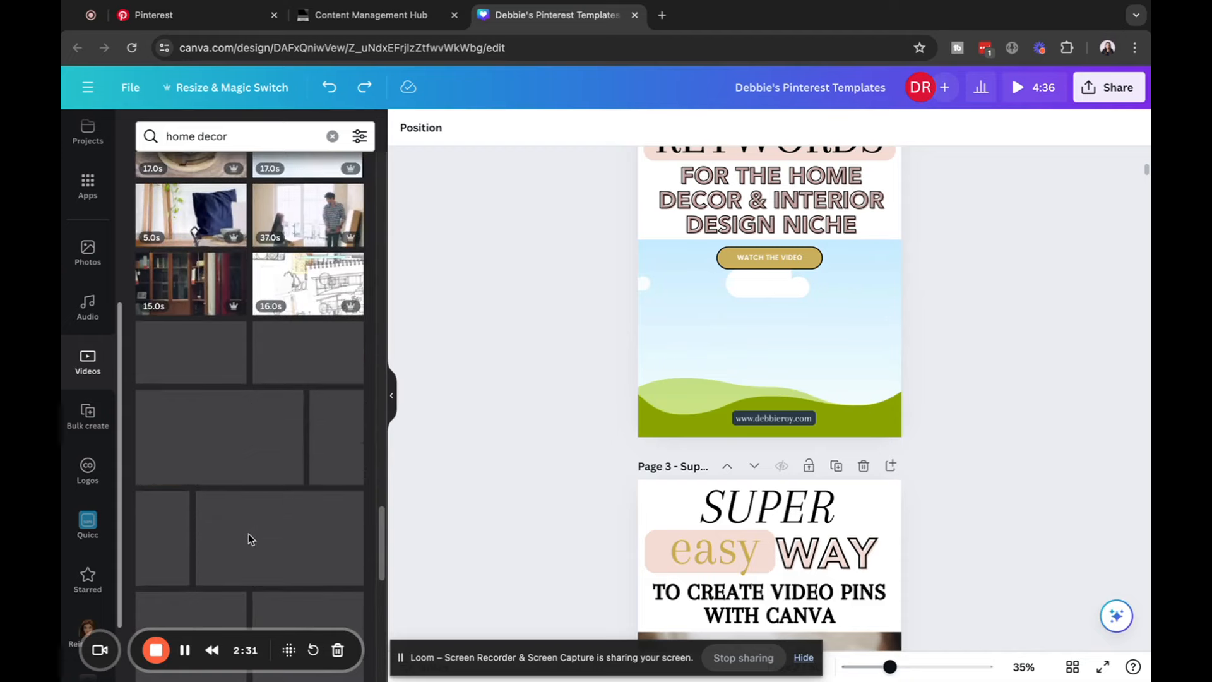
drag(345, 443, 827, 343)
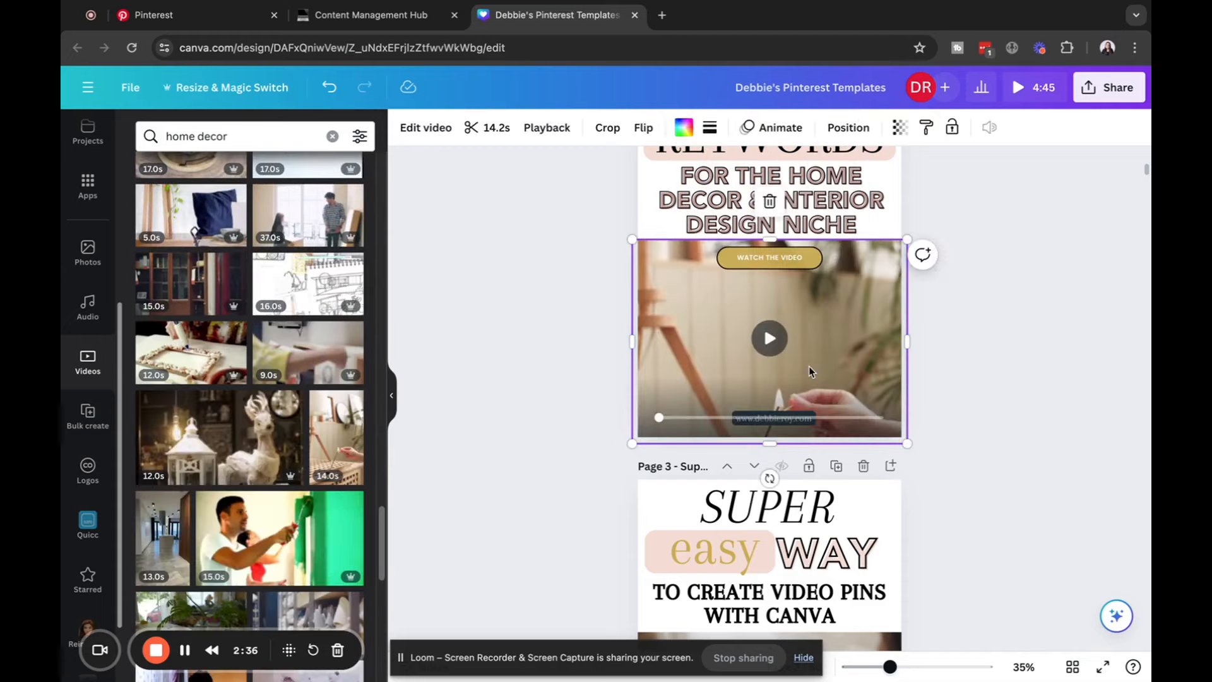
Crop the framed video by shifting it down so its upper part with the mirror and plant fills the frame
click(621, 131)
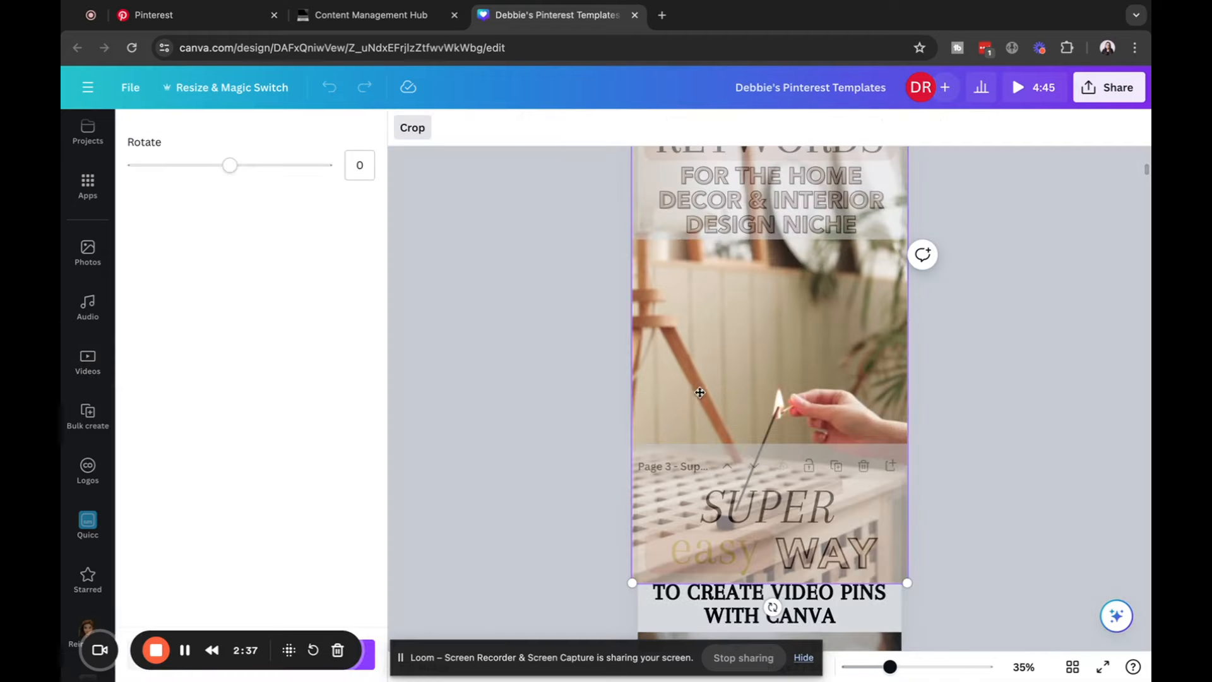
drag(698, 393, 682, 507)
click(536, 537)
click(1008, 352)
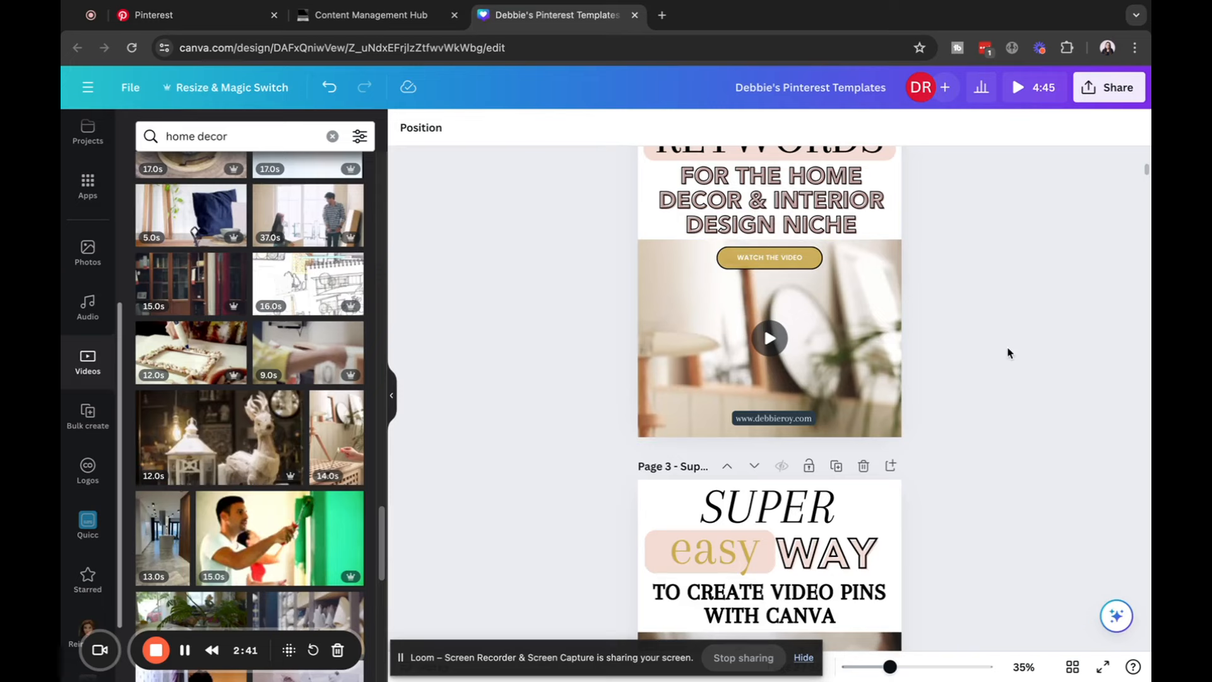
Change the gold button label on page 2 from "WATCH THE VIDEO" to "READ THE BLOG POST"
scroll(998, 360, down, 3)
scroll(784, 208, up, 1)
double_click(794, 166)
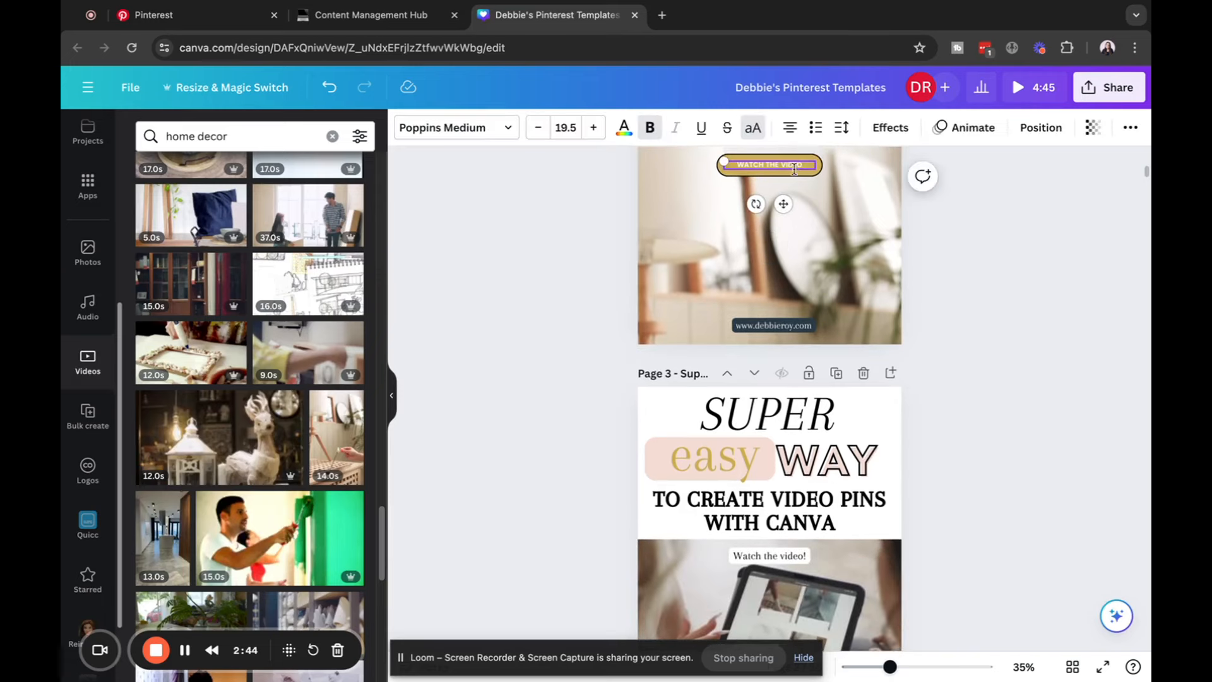
text(READ THE BLOG POST)
click(1003, 293)
scroll(1004, 341, up, 5)
scroll(1004, 341, down, 1)
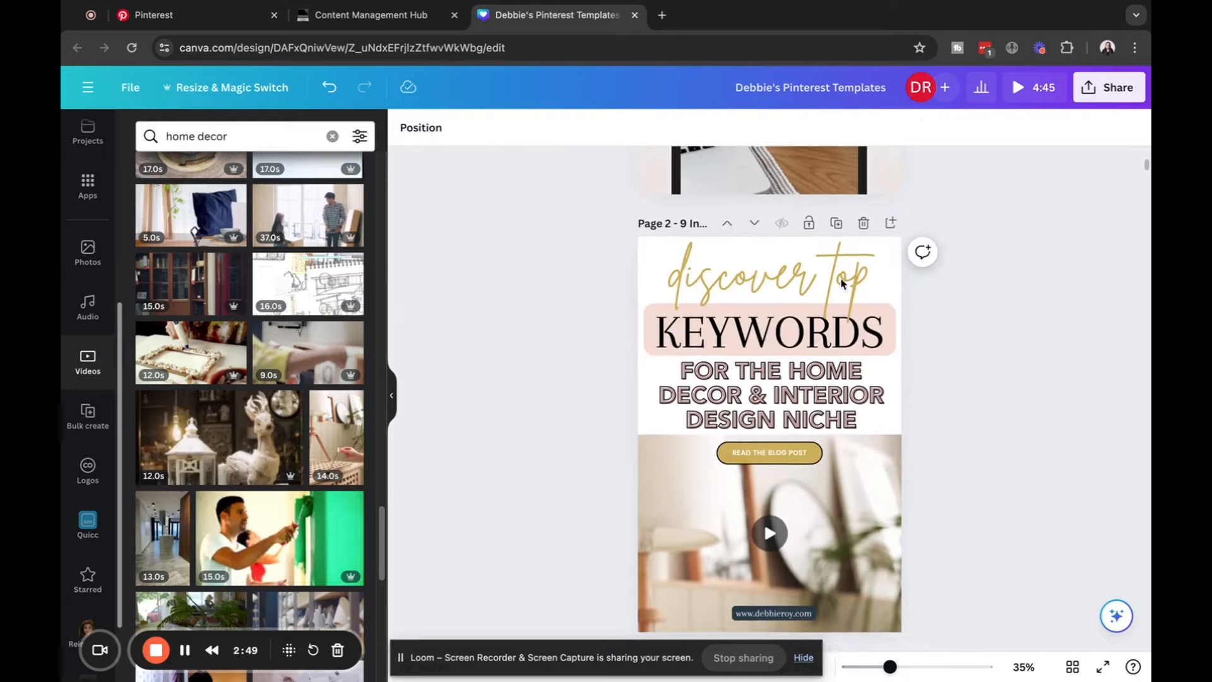
In the Content Management Hub, copy inventory item 16's Title 2, "Top Tips for Using Short Videos on Pinterest: Pinterest Marketing Ideas"
click(403, 19)
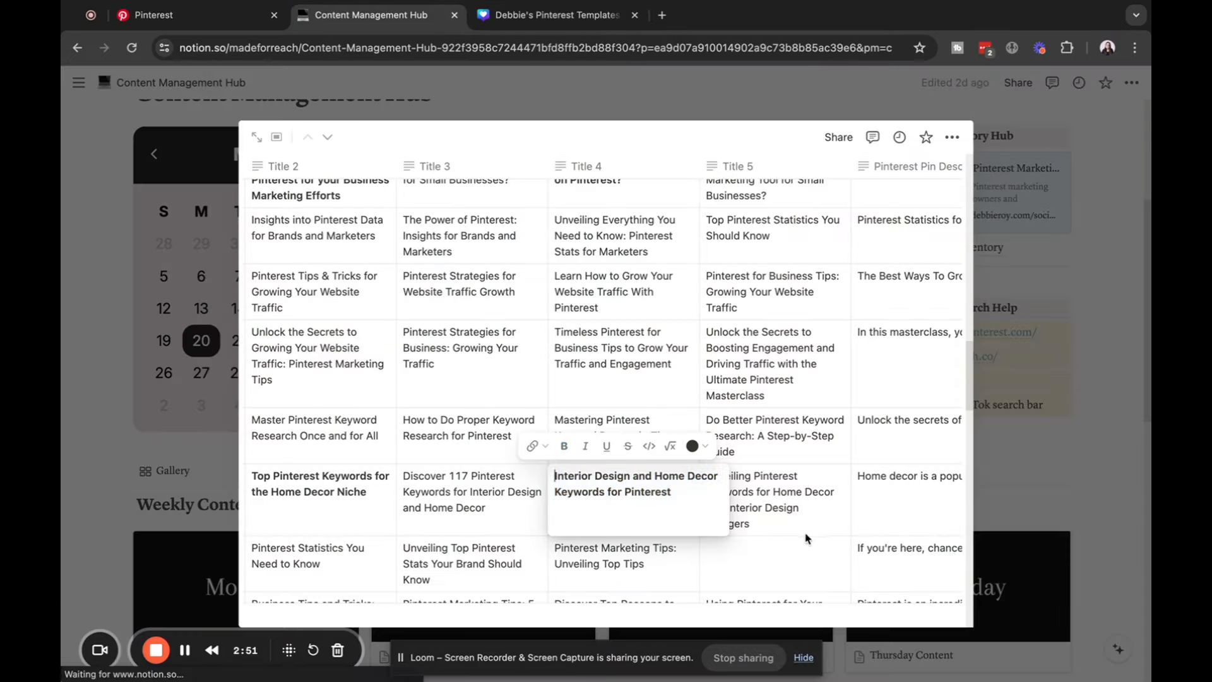
key(Escape)
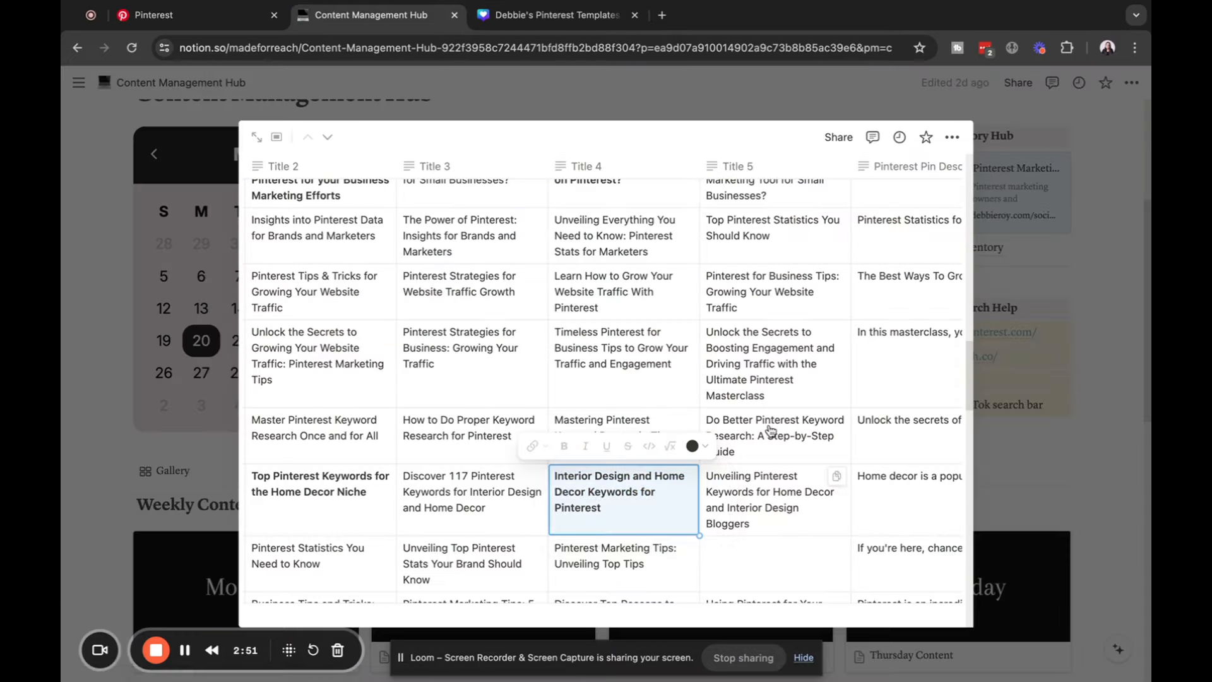
scroll(771, 431, up, 10)
scroll(764, 429, down, 10)
scroll(723, 447, left, 8)
scroll(726, 467, down, 5)
scroll(763, 499, right, 8)
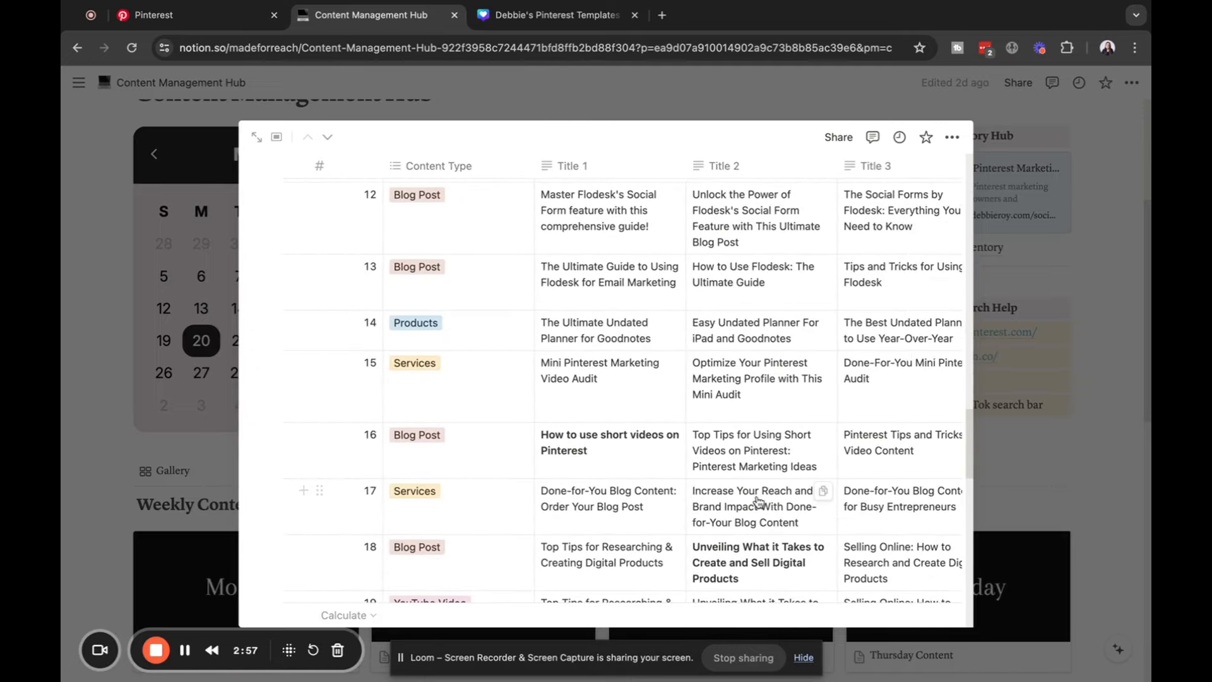
double_click(363, 454)
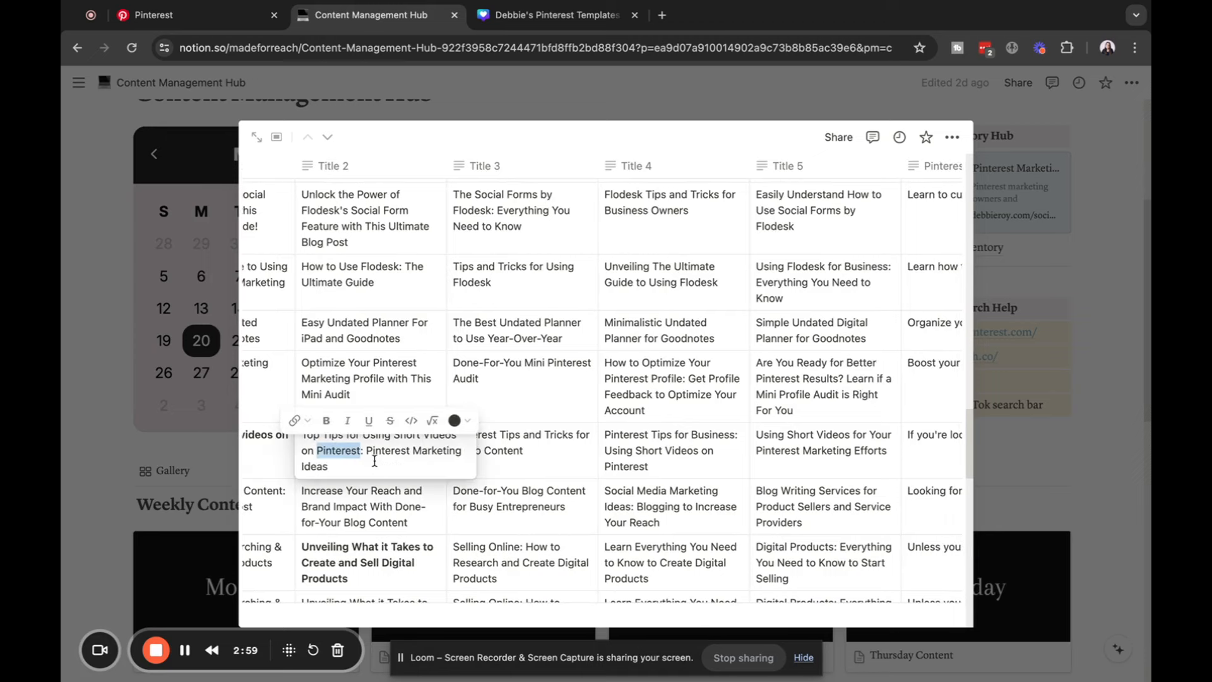
drag(356, 469, 289, 443)
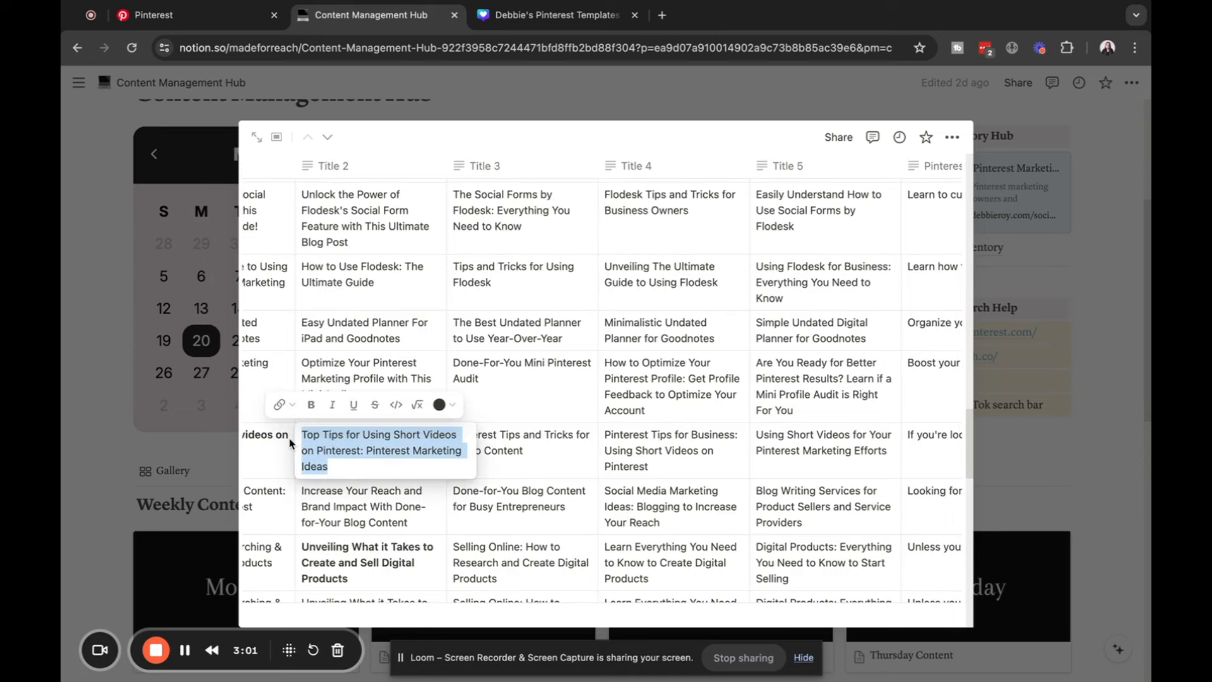
In the Canva design, change page 3's heading words "SUPER" to "HOW TO" and "easy" to "create"
click(550, 14)
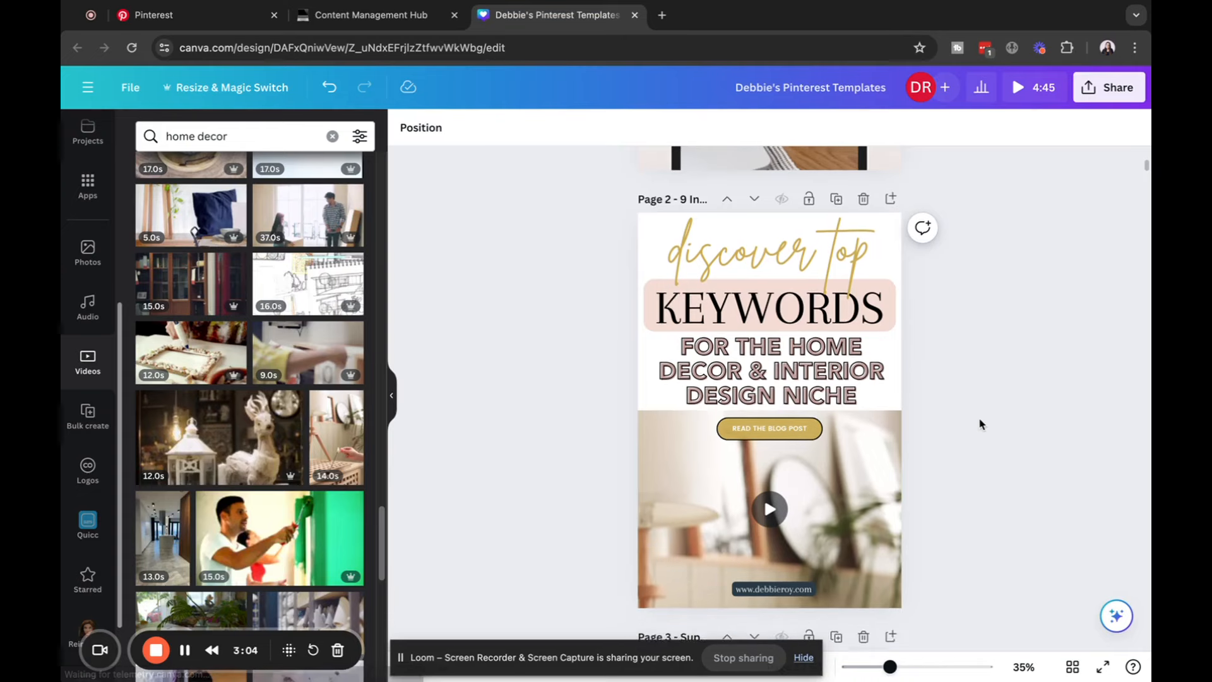
scroll(976, 425, down, 5)
scroll(977, 425, down, 3)
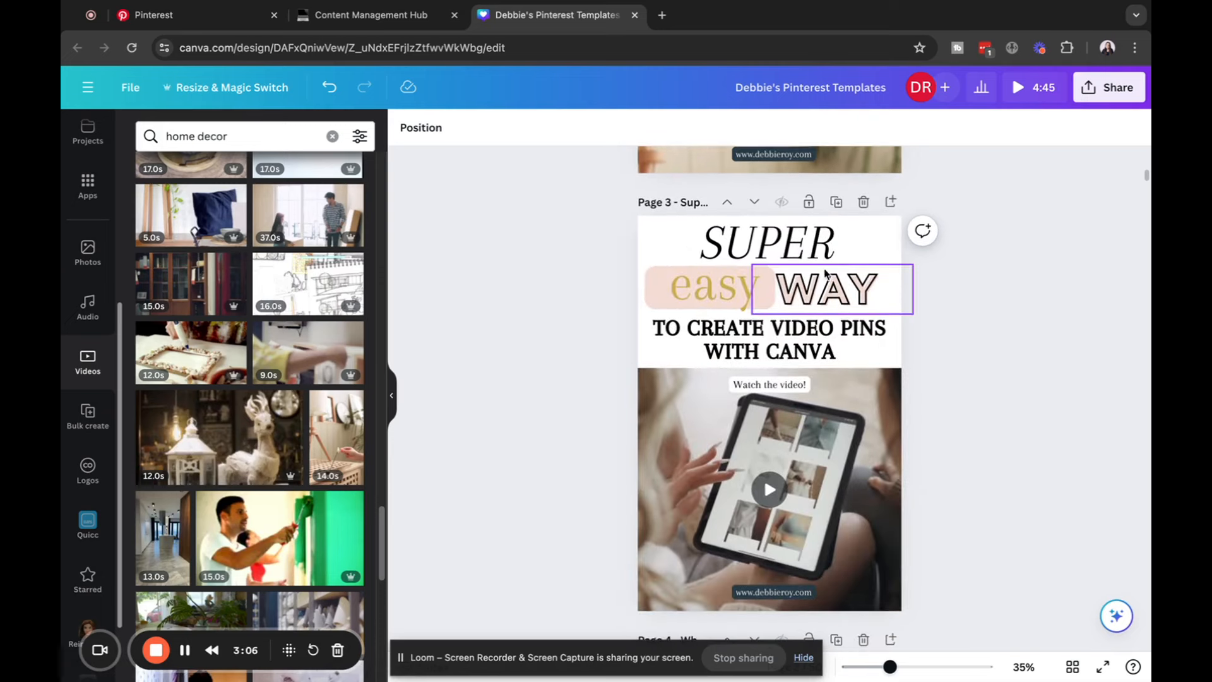
click(667, 235)
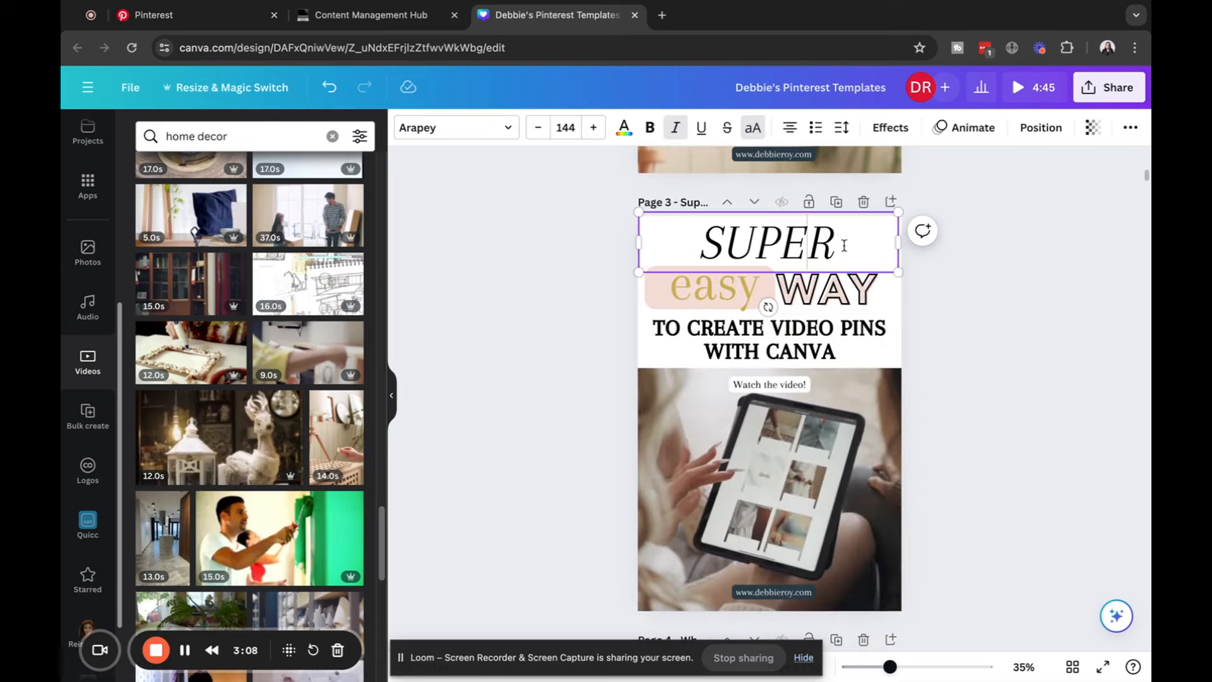
click(667, 234)
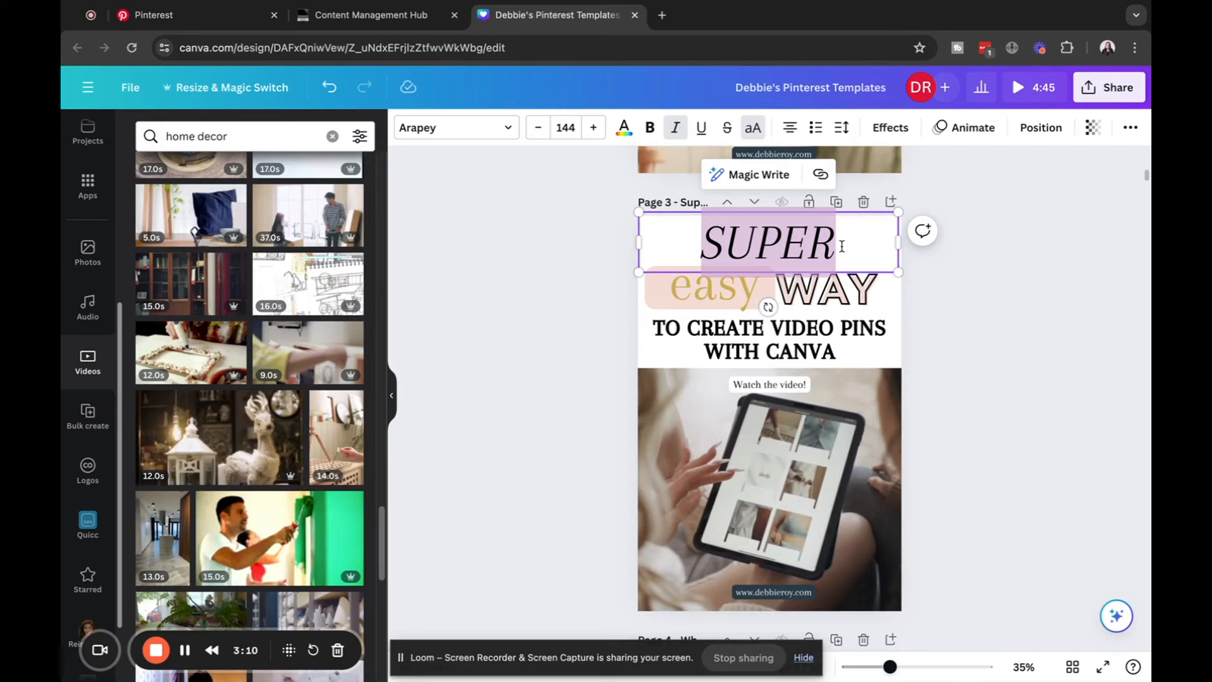
text(HOW TO)
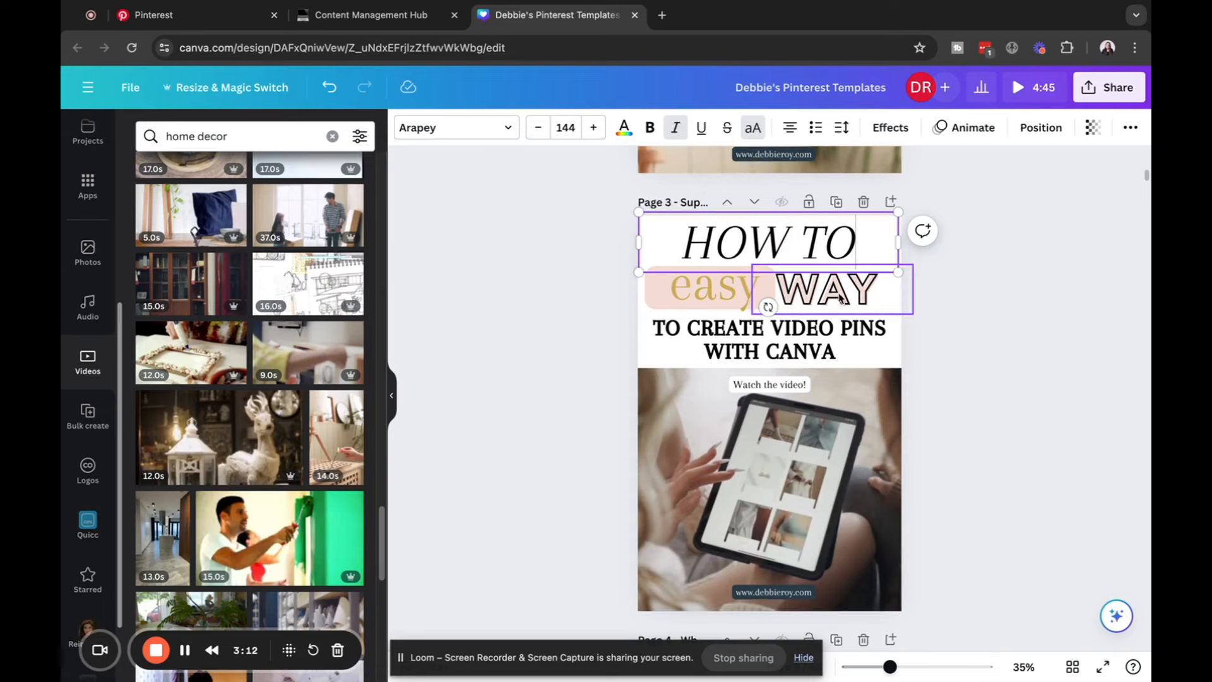
click(759, 291)
double_click(760, 291)
text(create)
Replace "WAY" on page 3 with "SHORT" and shrink it to about size 90 so it fits beside "create"
click(852, 291)
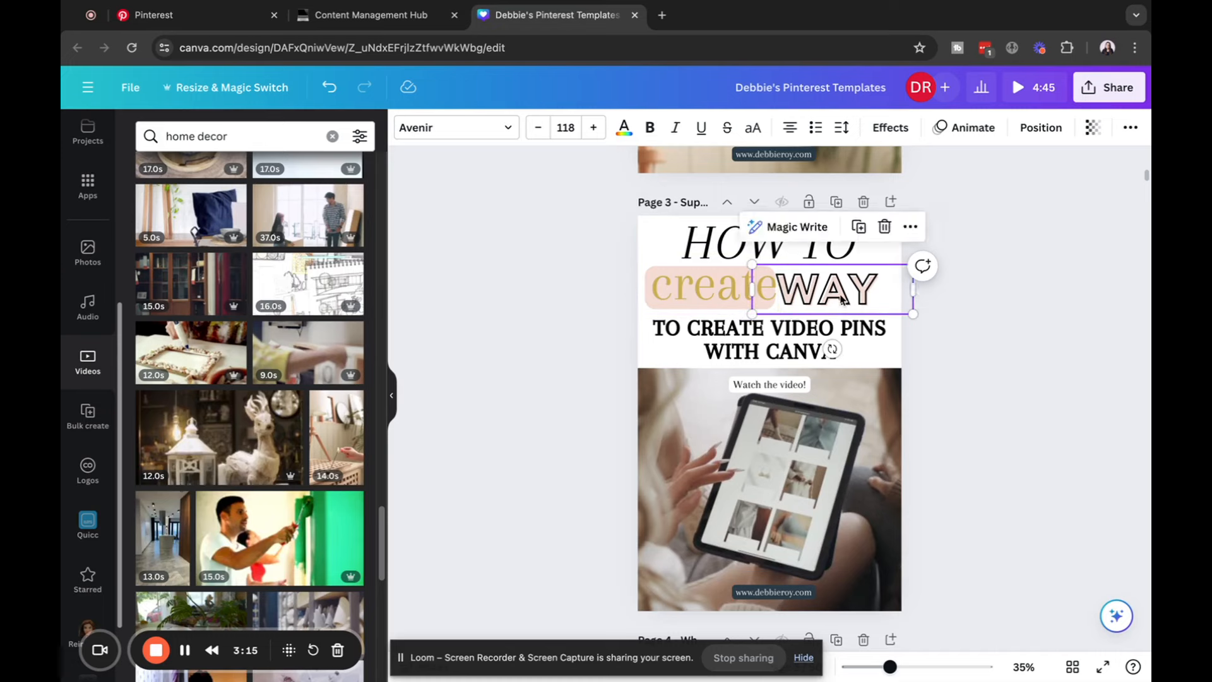
drag(887, 287, 782, 285)
text(SHORT)
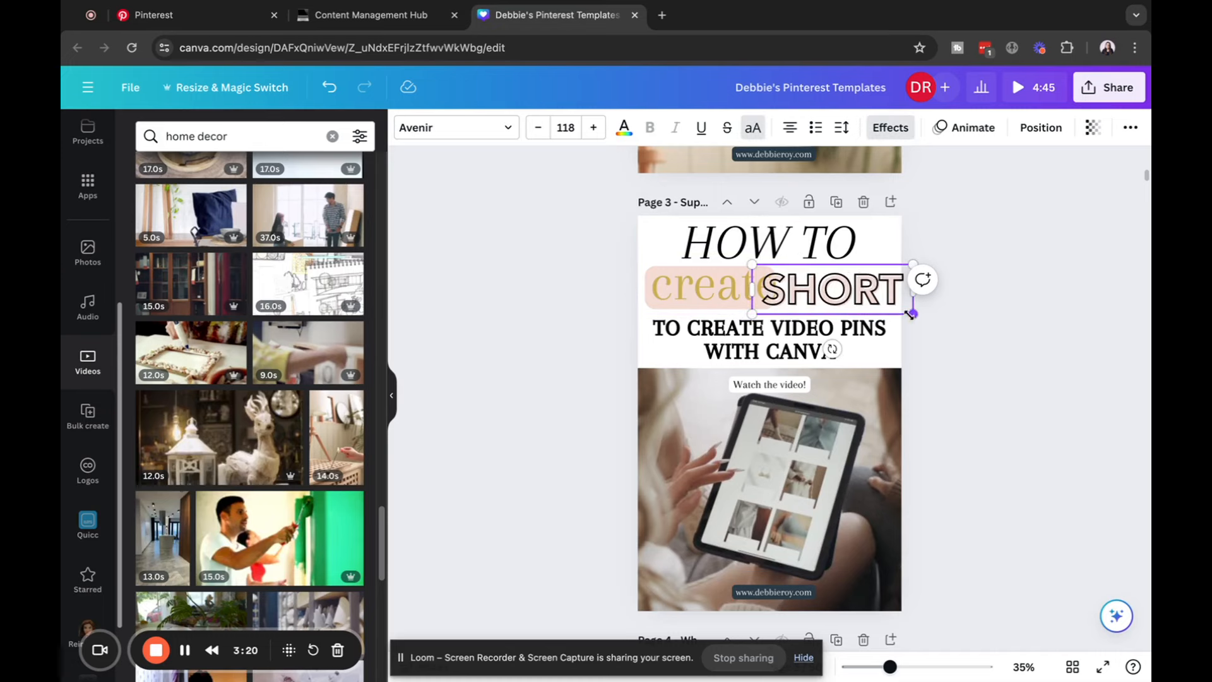
drag(909, 313, 888, 307)
drag(751, 307, 768, 303)
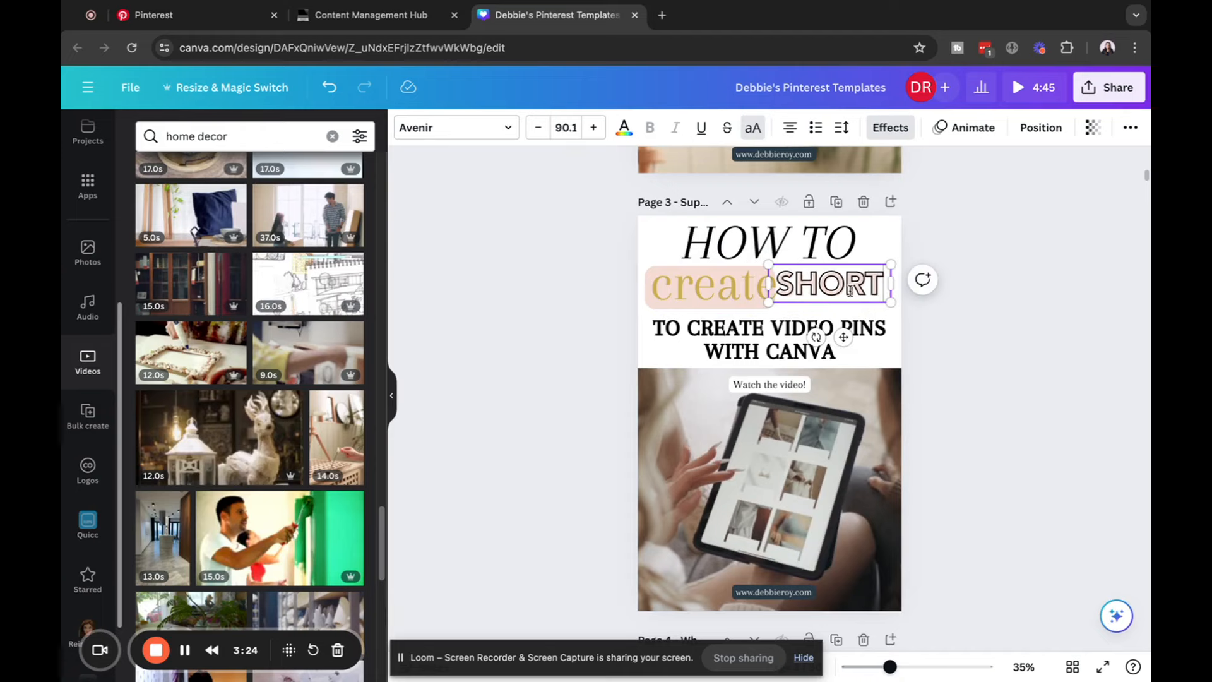
click(1014, 472)
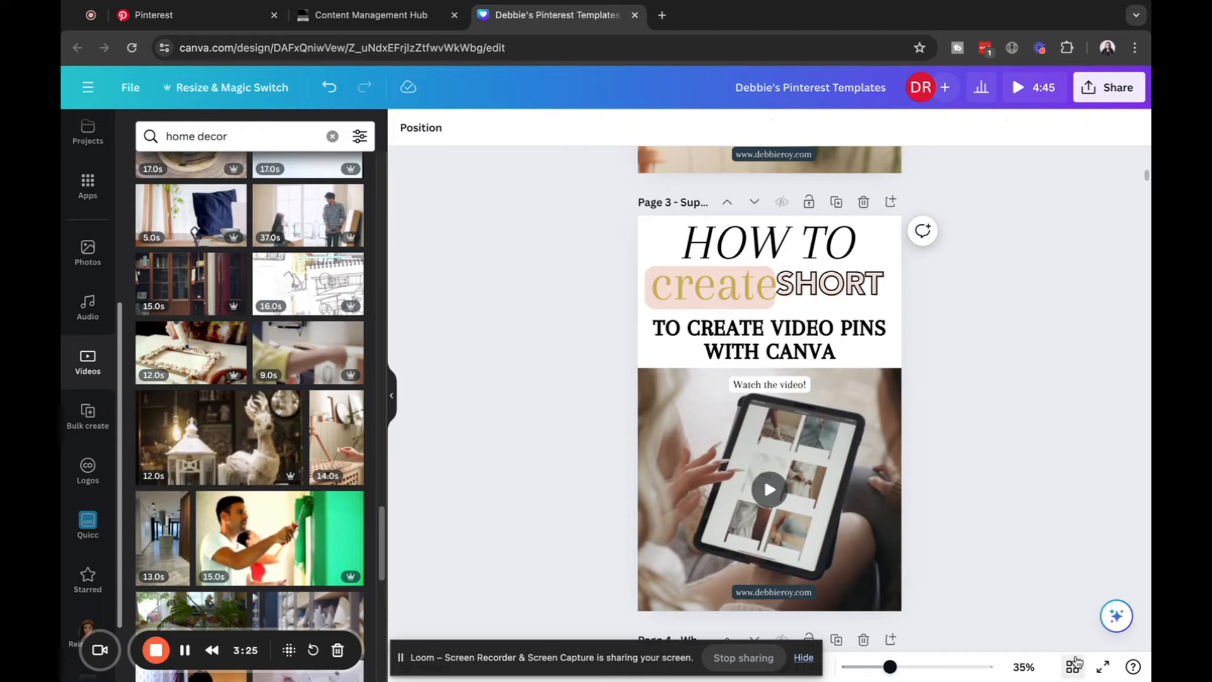
Move the vertical PINTEREST KEYWORDS template from page 31 to page 3 and rename it "Top Tips for Using Short Videos on Pinterest: Pinterest Marketing Ideas"
click(1073, 667)
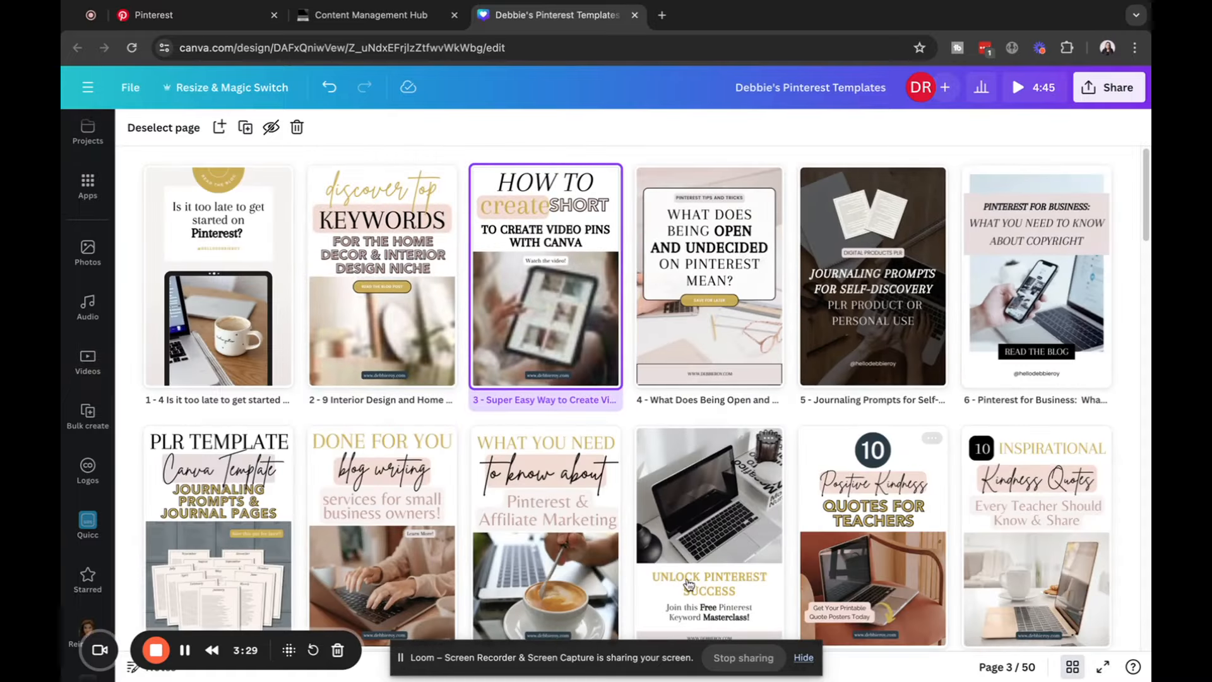
scroll(783, 562, down, 3)
scroll(782, 566, down, 10)
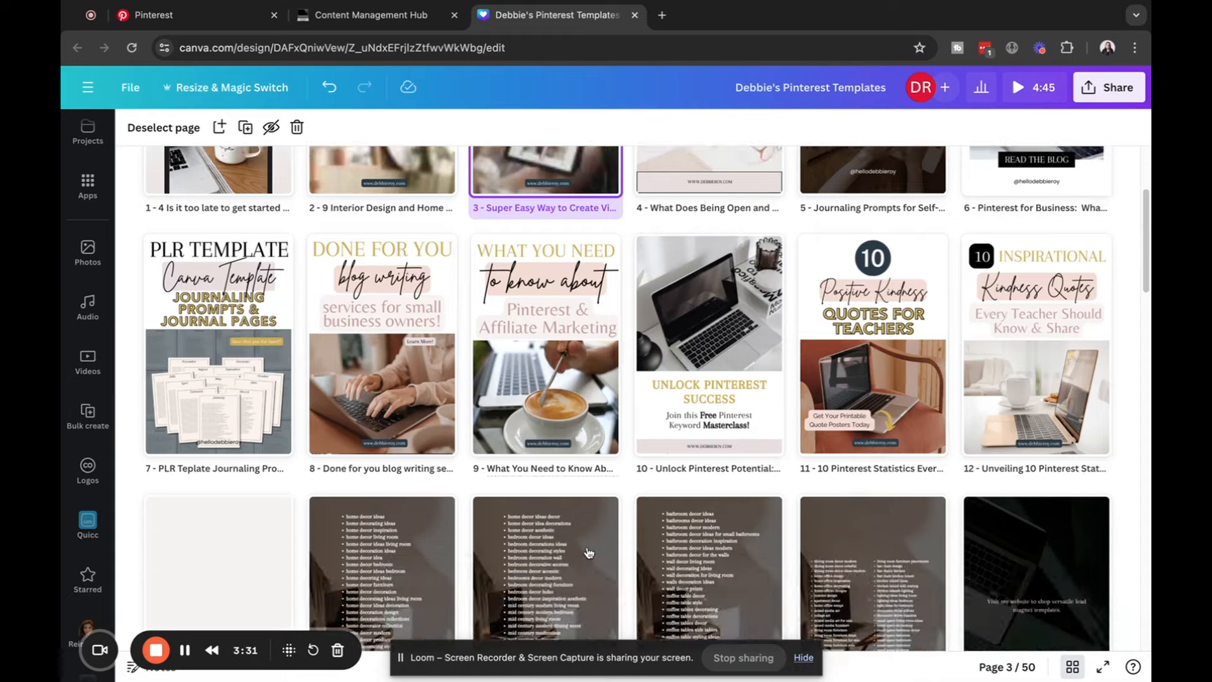
scroll(587, 553, up, 5)
scroll(585, 553, down, 8)
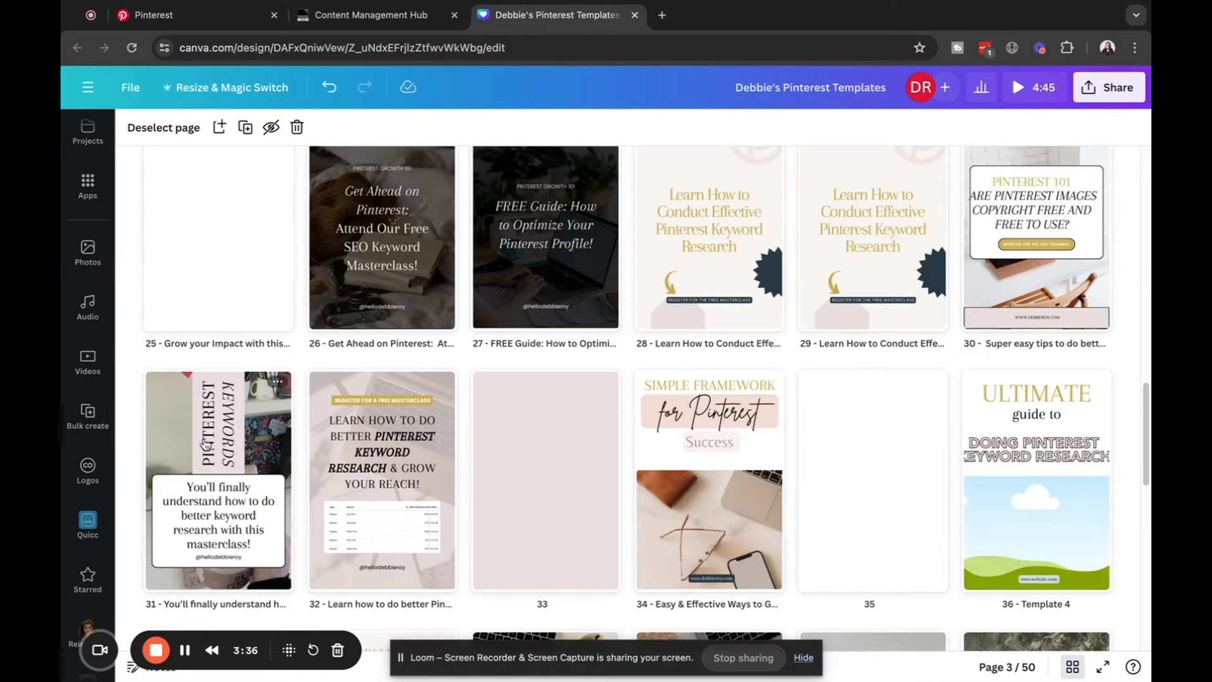
drag(221, 470, 454, 273)
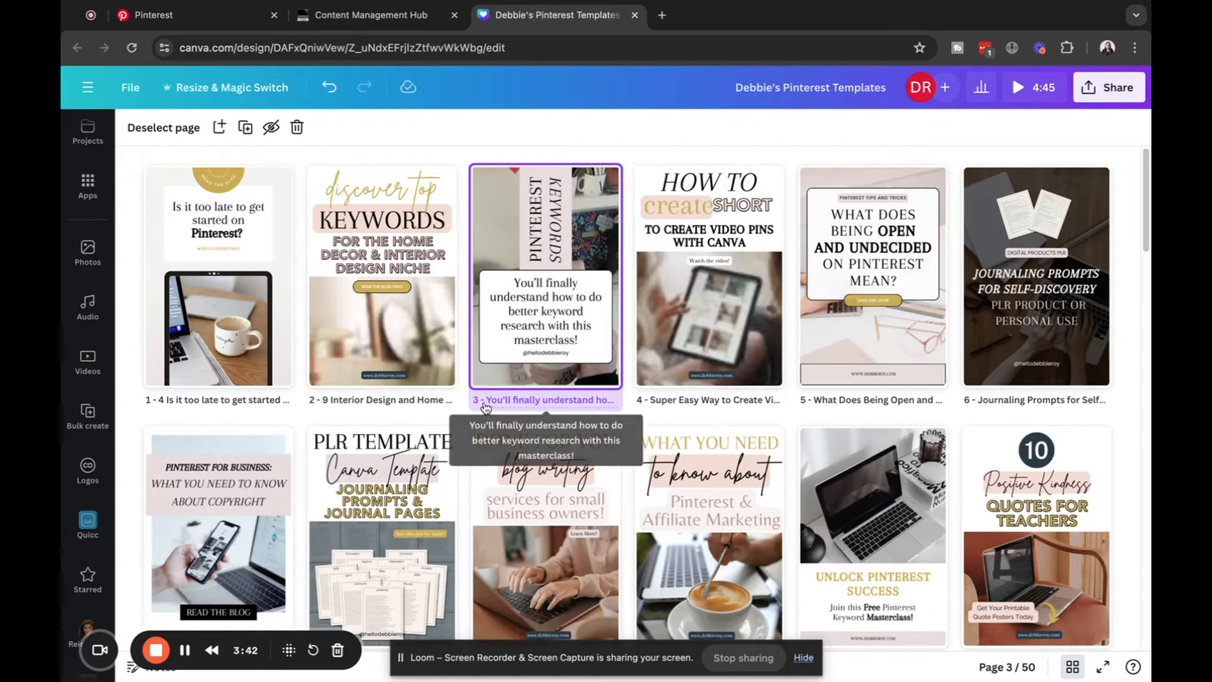
click(488, 397)
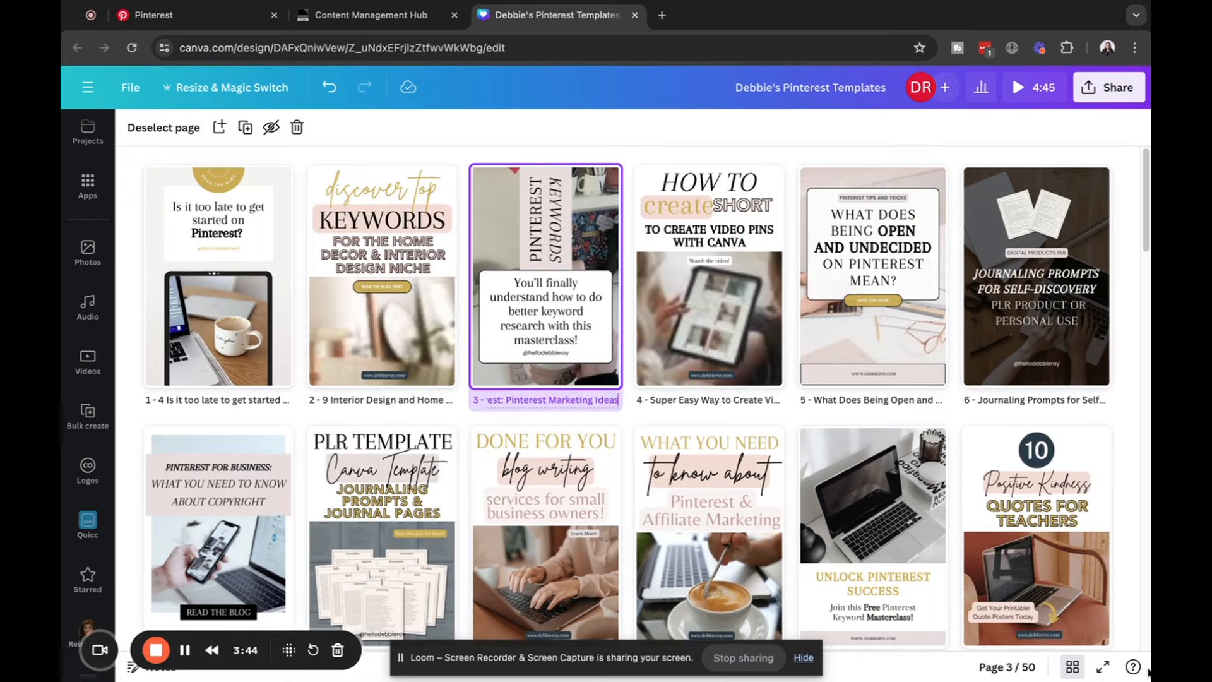
click(1072, 667)
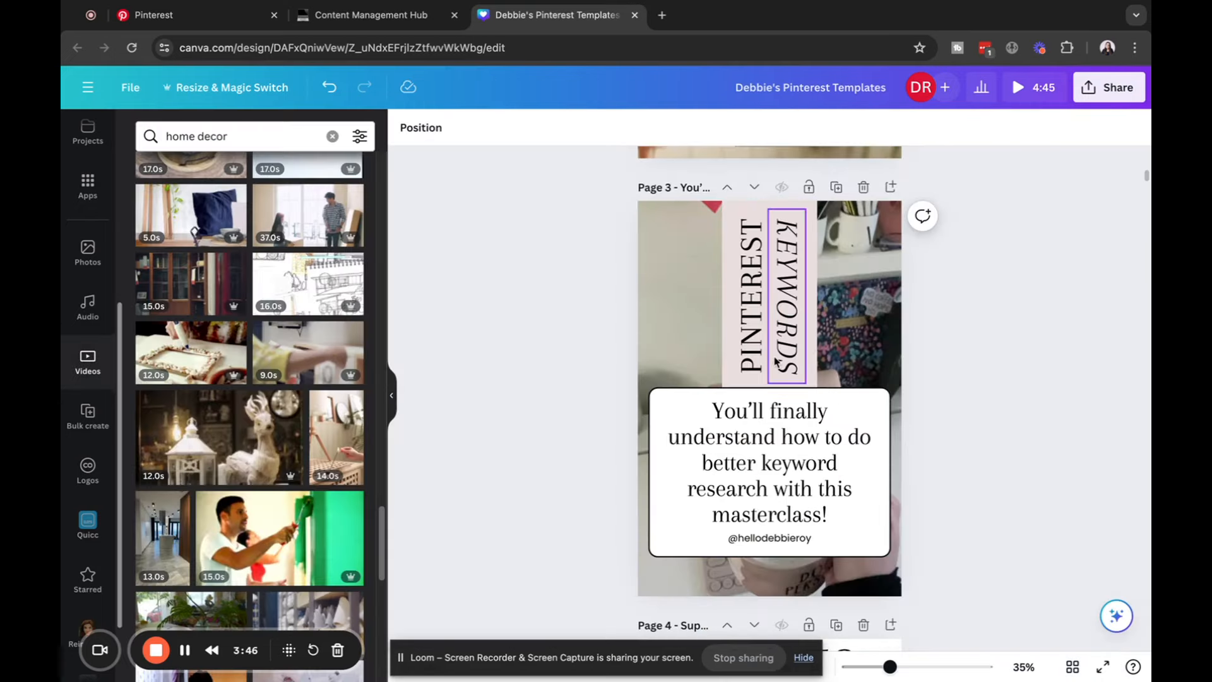
Replace the vertical word "KEYWORDS" on page 3 with "VIDEO TIPS"
click(788, 358)
drag(789, 373, 781, 226)
text(SHORT)
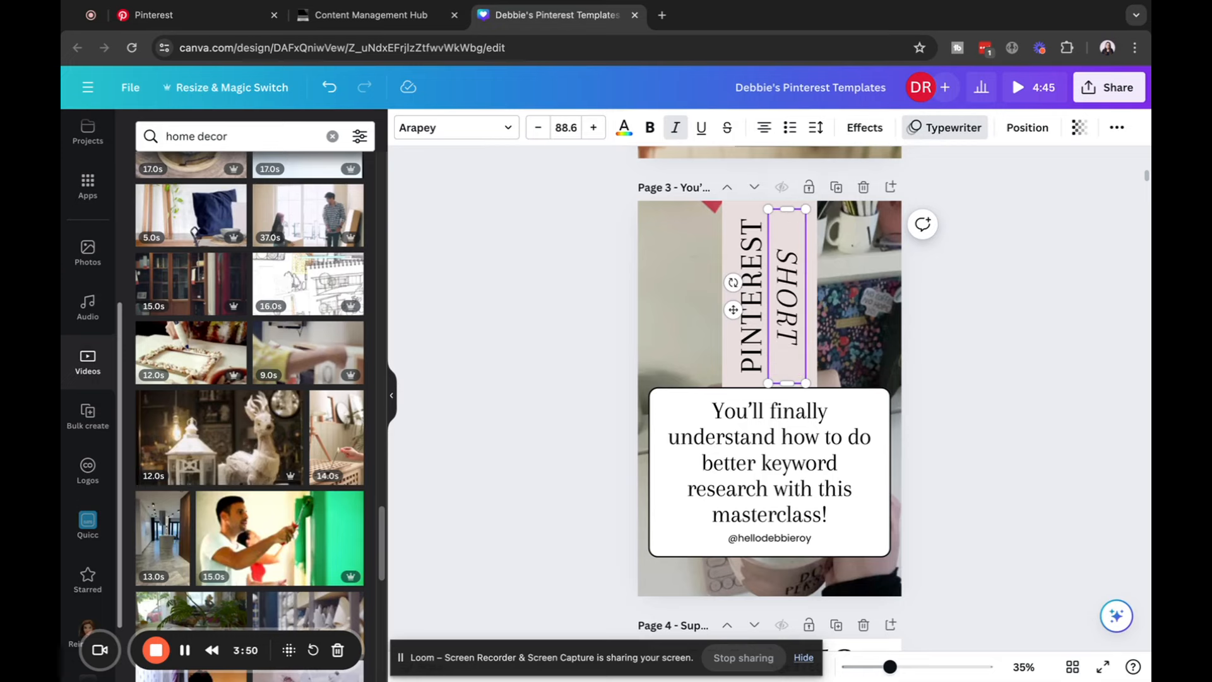
key(BackSpace)
key(BackSpace)
key(BackSpace)
key(BackSpace)
text(VIDEOS)
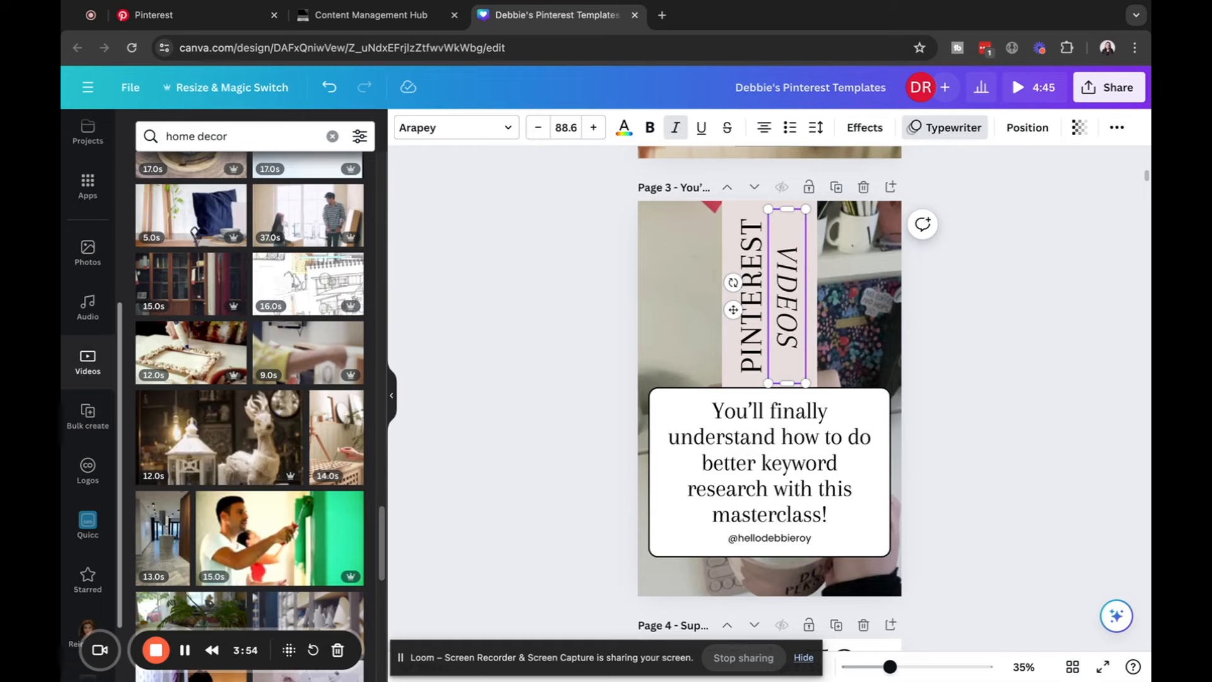
key(BackSpace)
text(TIPS)
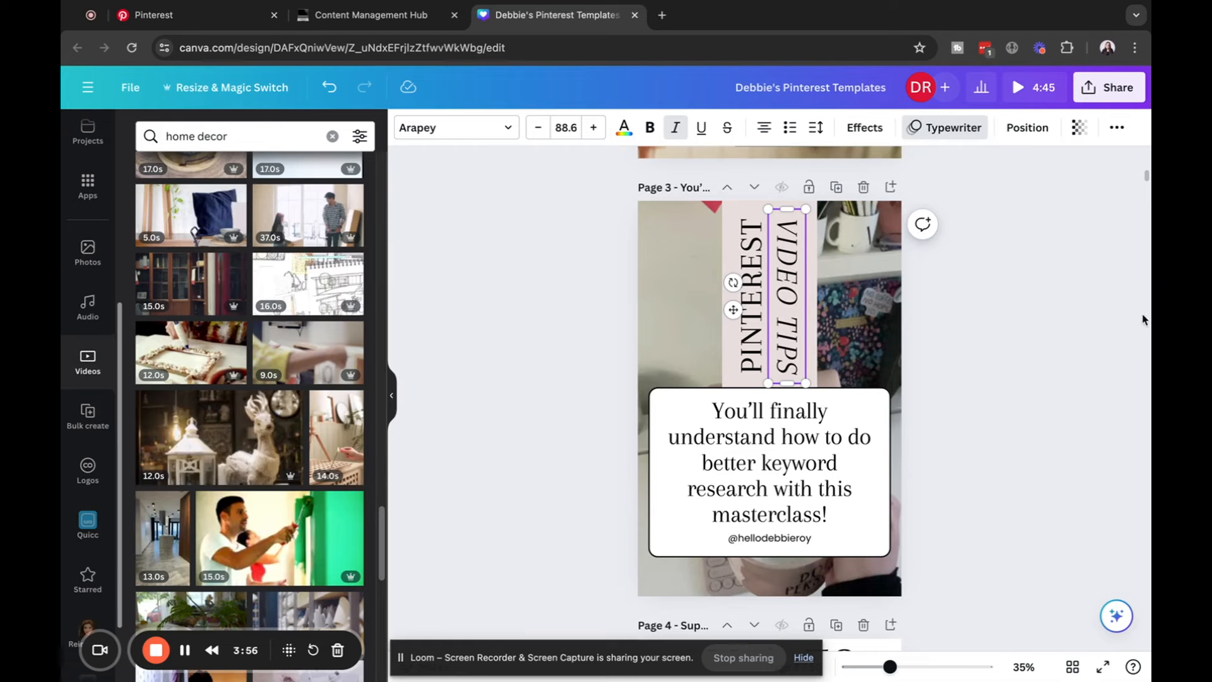
click(1036, 384)
Replace the white box's text with "Top Tips for Using Short Videos on Pinterest: Pinterest Marketing Ideas", starting a new line after the colon
click(835, 513)
drag(836, 515, 710, 416)
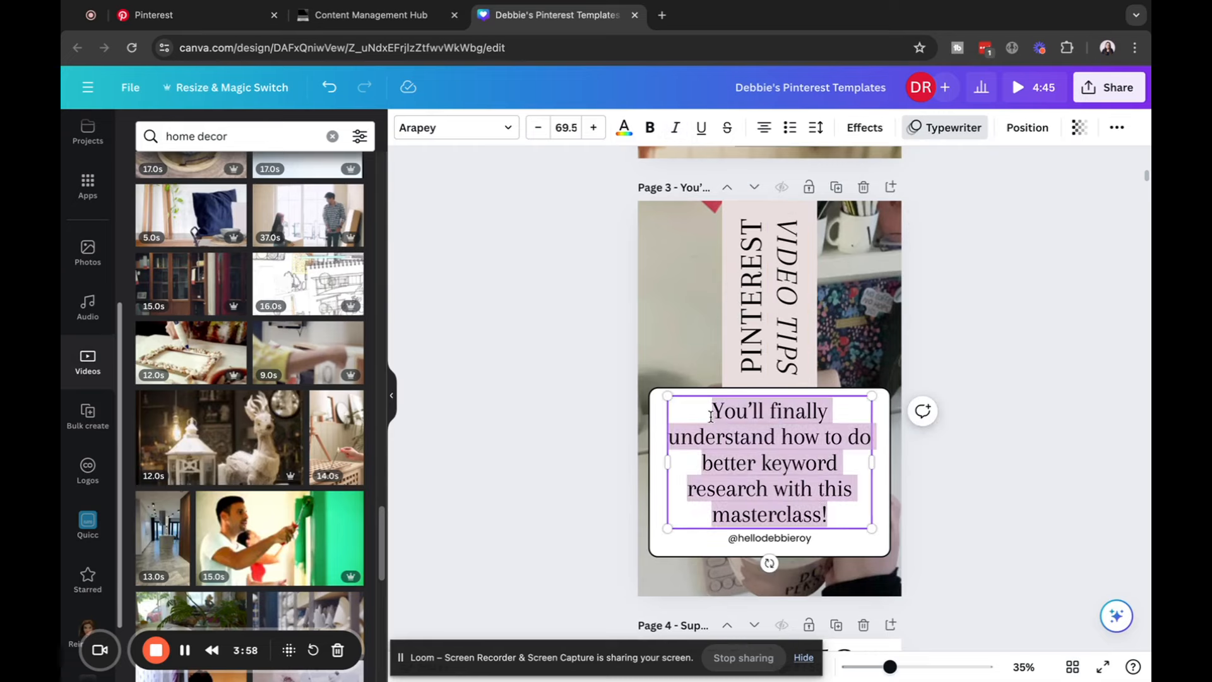
text(Top Tips for Using Short Videos on Pinterest: Pinterest Marketing Ideas)
click(1033, 494)
click(774, 464)
key(Return)
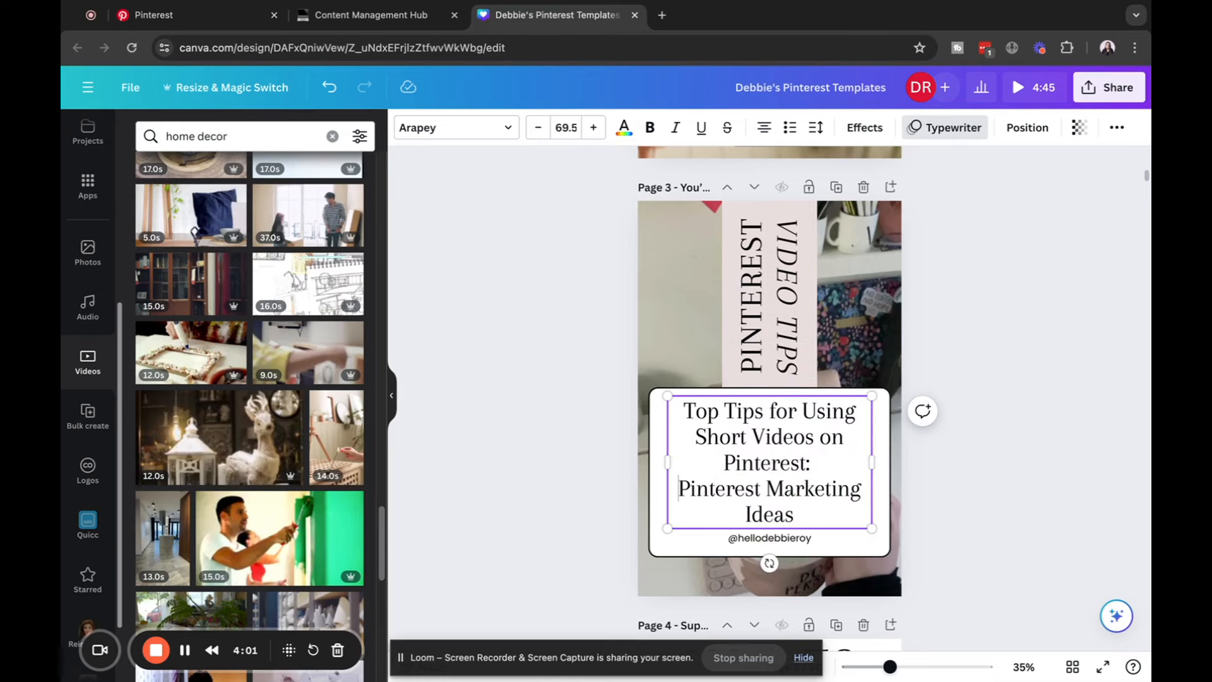
click(1037, 524)
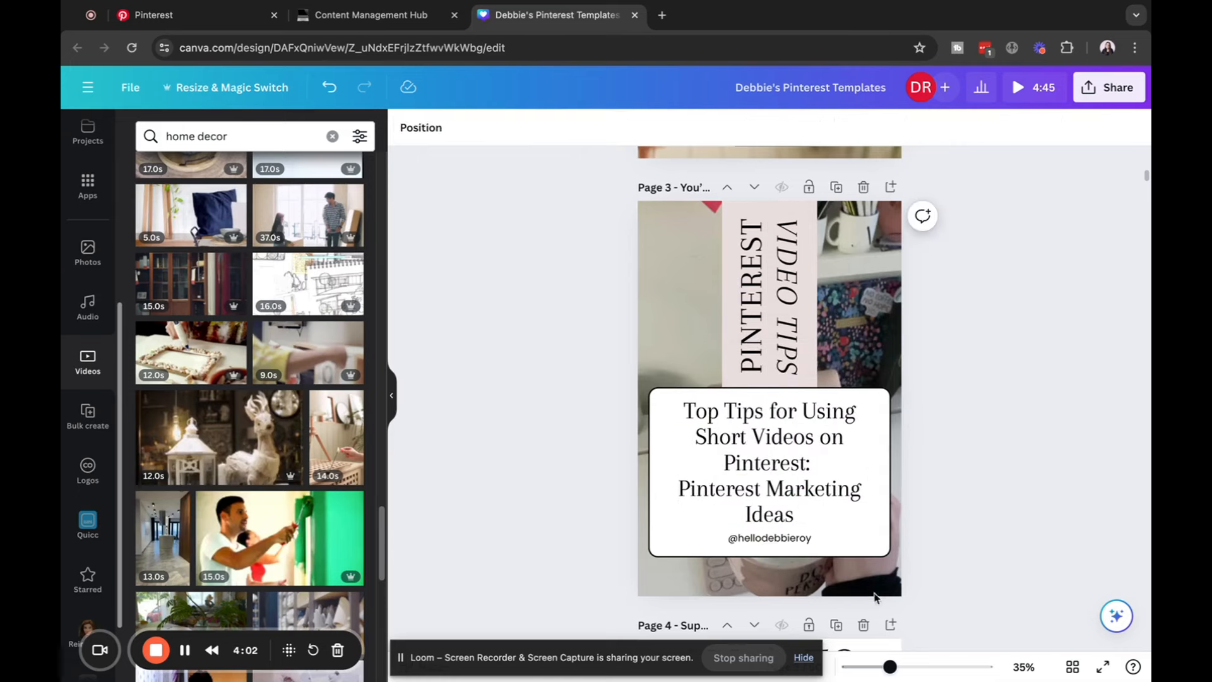
Make the words "Pinterest Marketing Ideas" in page 3's white box bold
click(825, 495)
drag(814, 514, 680, 494)
click(650, 127)
click(1124, 513)
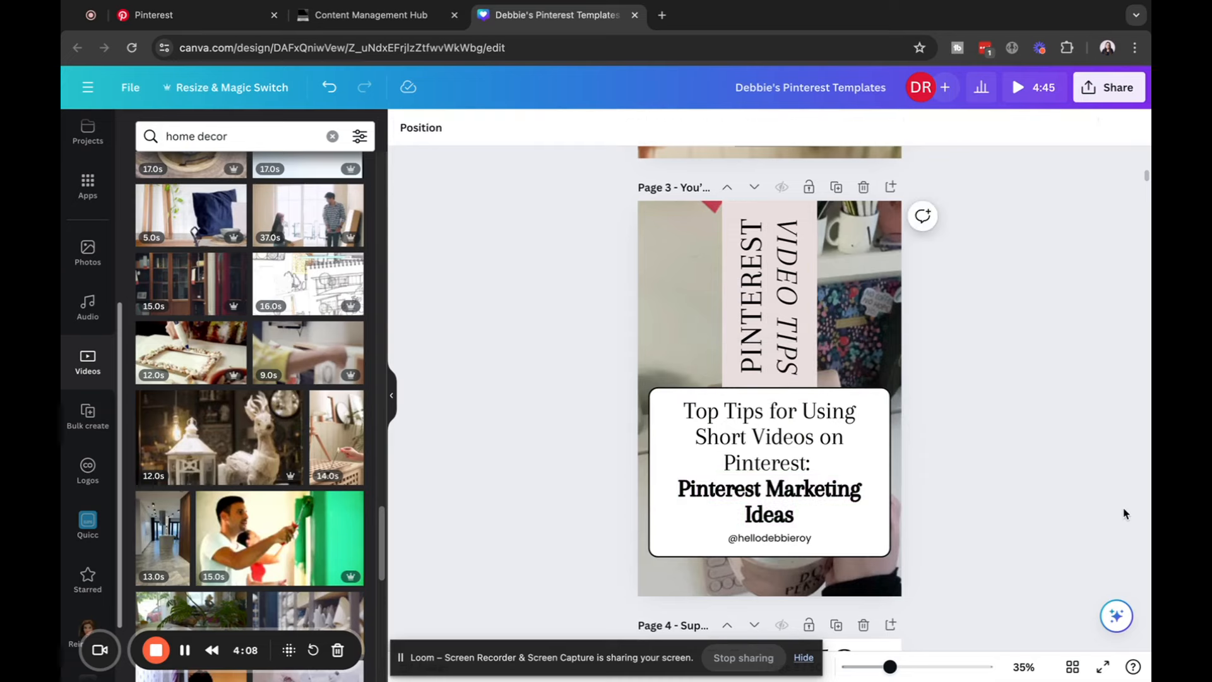
Set the letter spacing of the white box's title text to 0
click(771, 467)
click(816, 127)
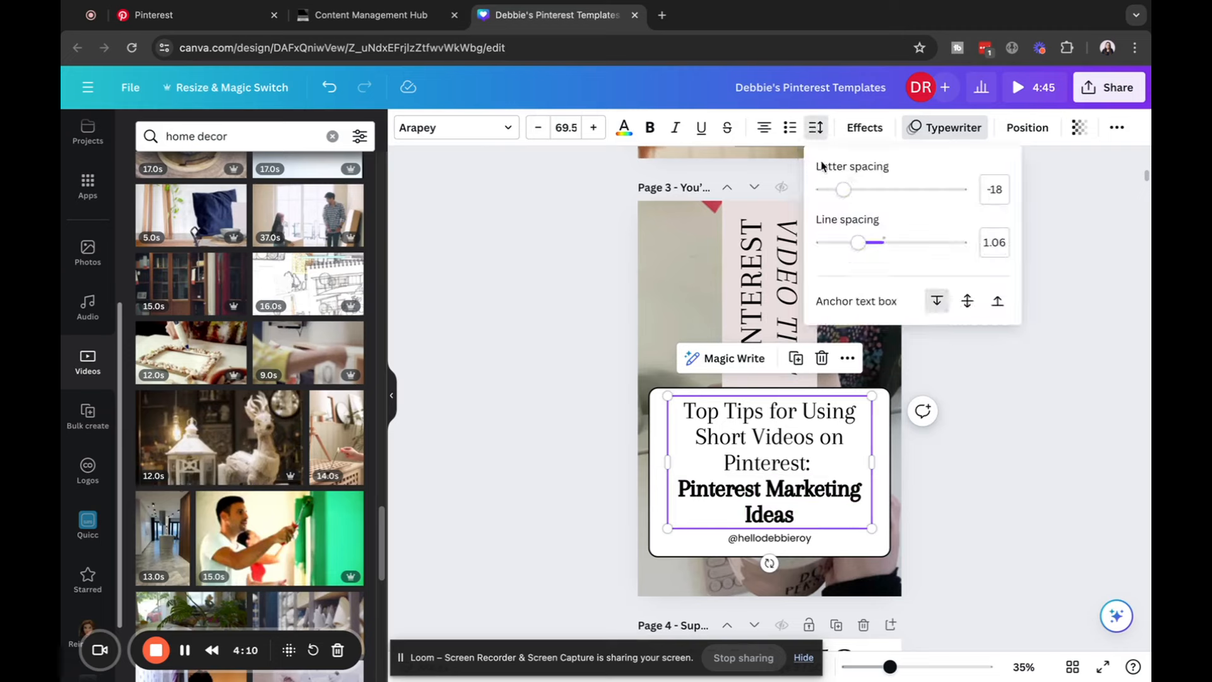
click(849, 193)
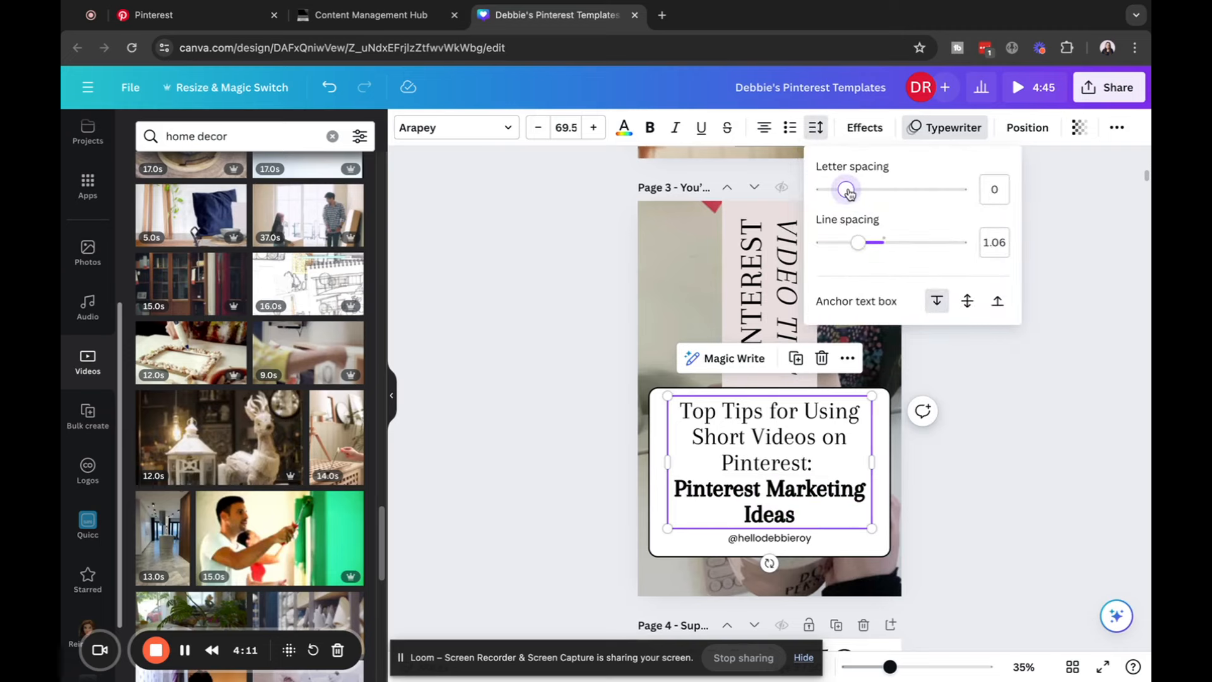
click(1043, 541)
scroll(590, 468, down, 1)
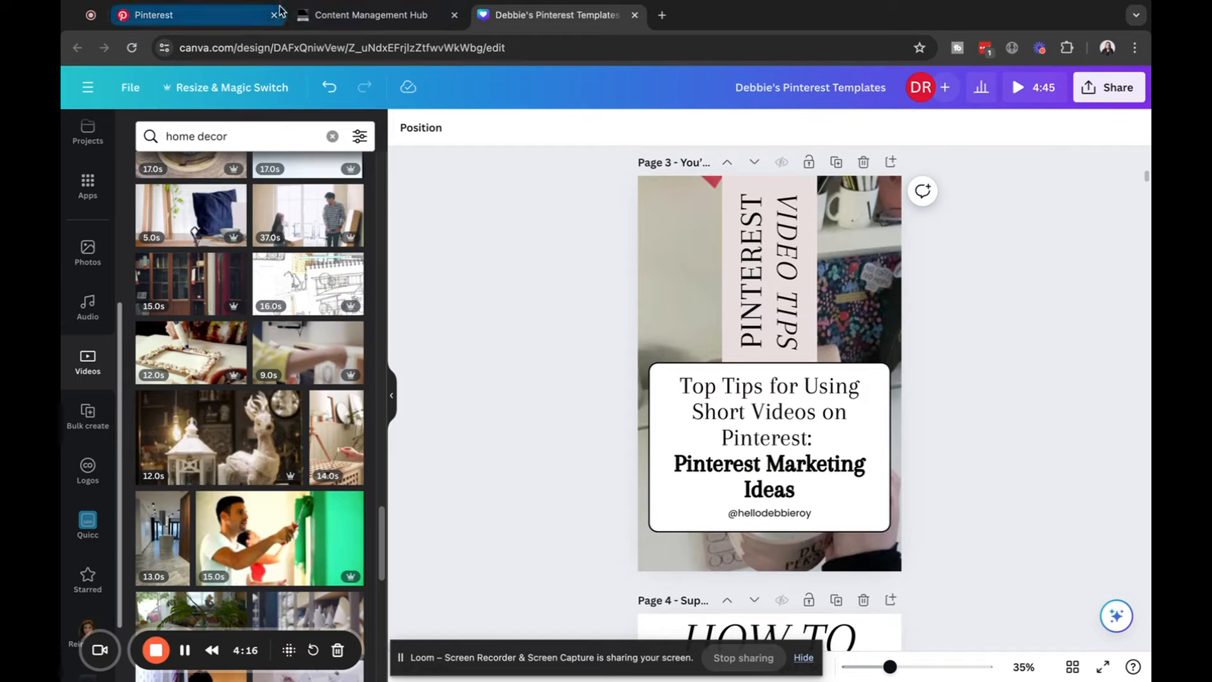
Check Monday's planned inventory numbers in the Content Management Hub and review the alternative titles listed for item 18
click(371, 14)
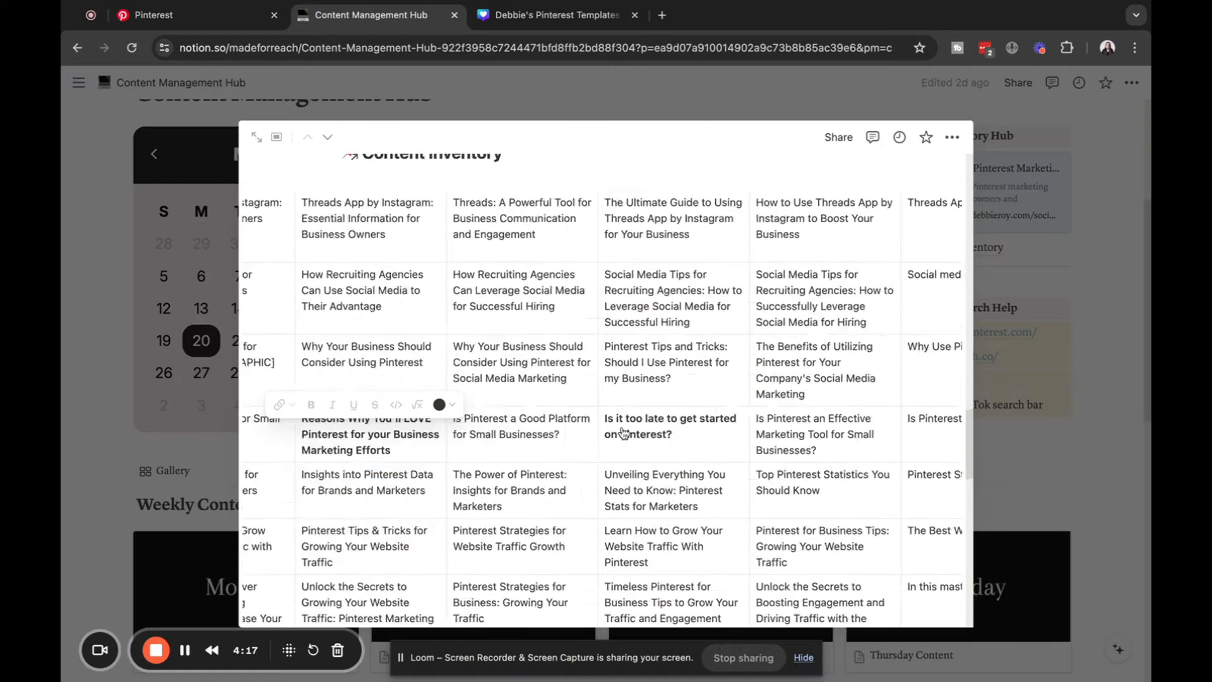
scroll(607, 416, up, 15)
scroll(647, 395, down, 5)
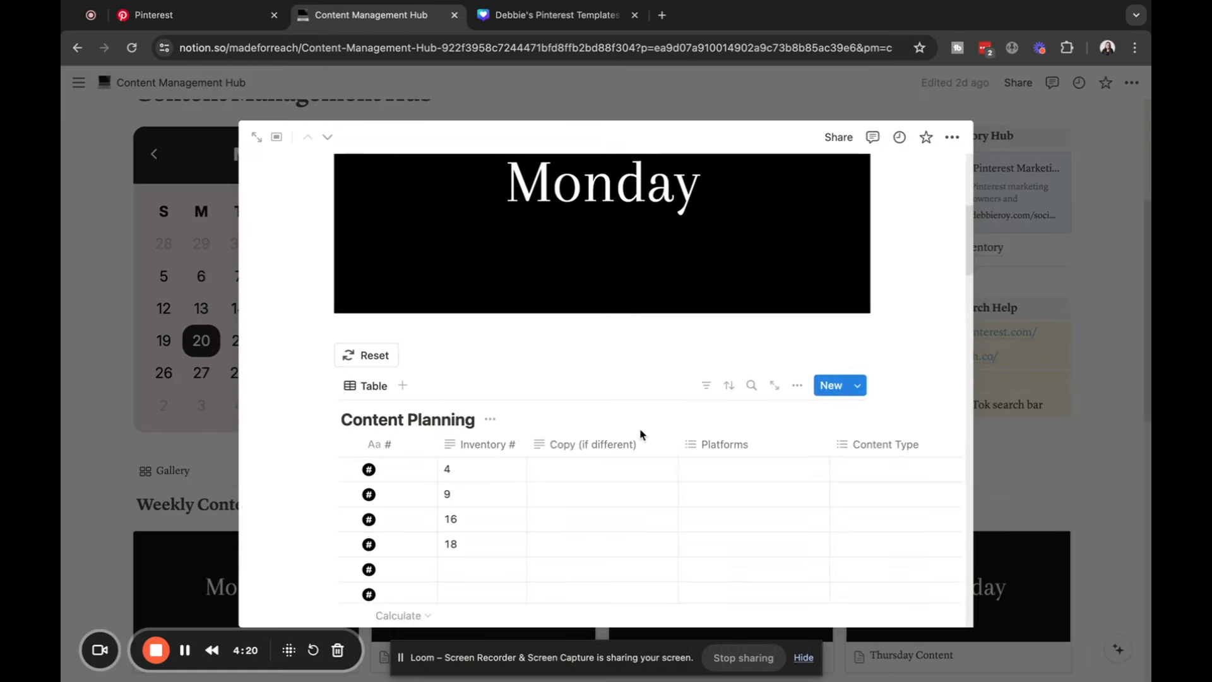
scroll(578, 545, down, 10)
scroll(668, 500, right, 5)
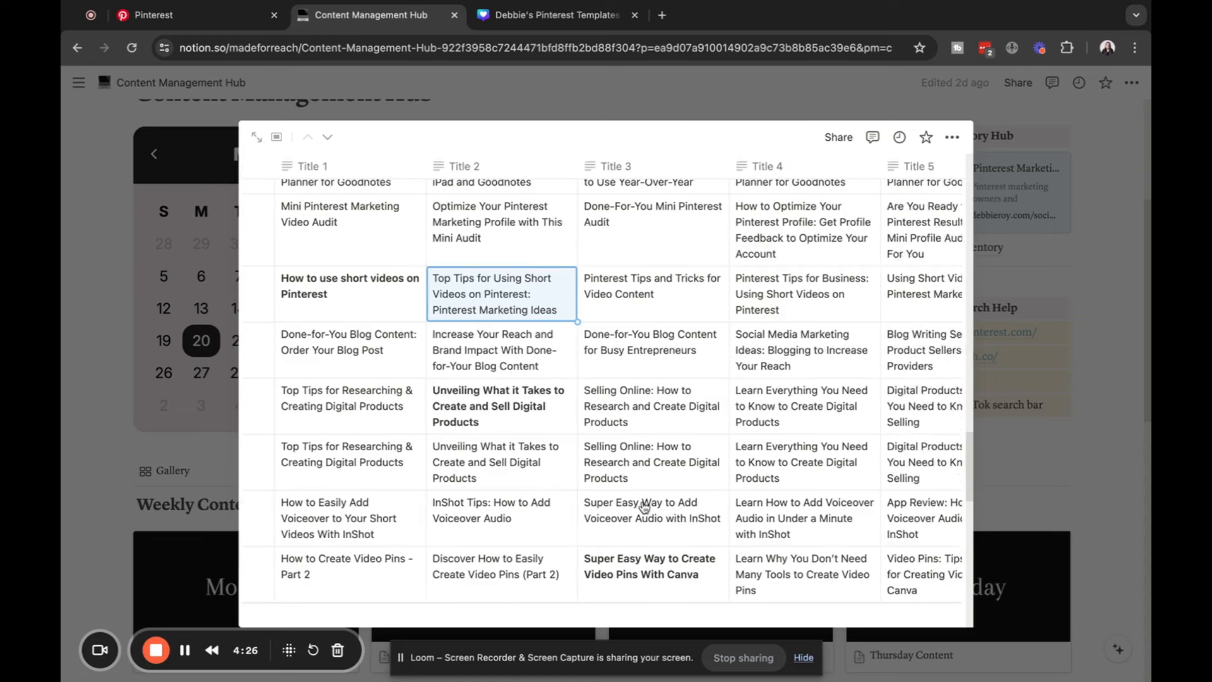
scroll(751, 424, right, 5)
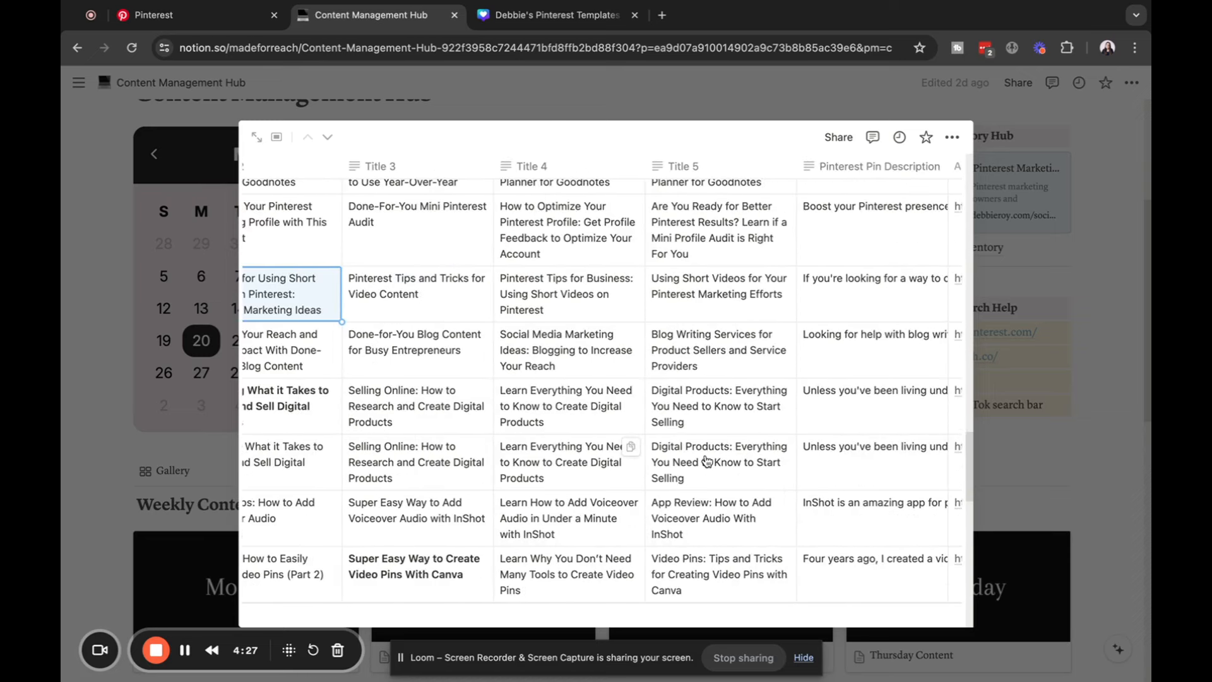
click(610, 432)
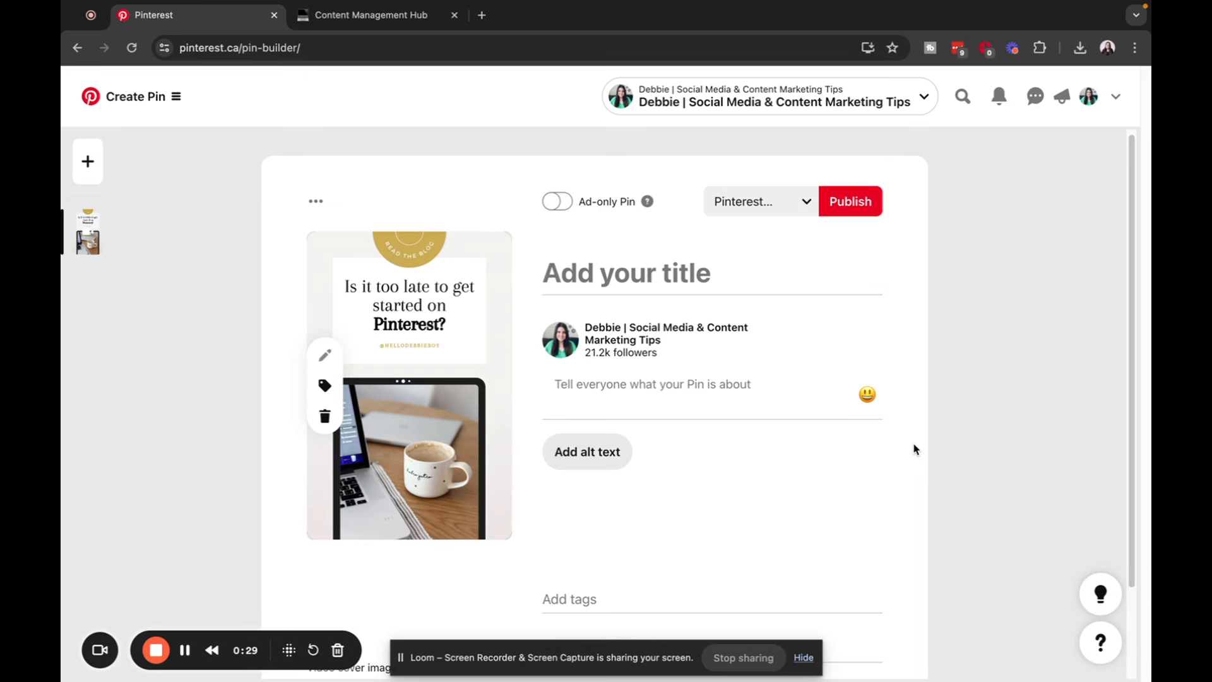
Switch to the Content Management Hub and review Monday's planned inventory numbers against the start of the Content Inventory
click(406, 21)
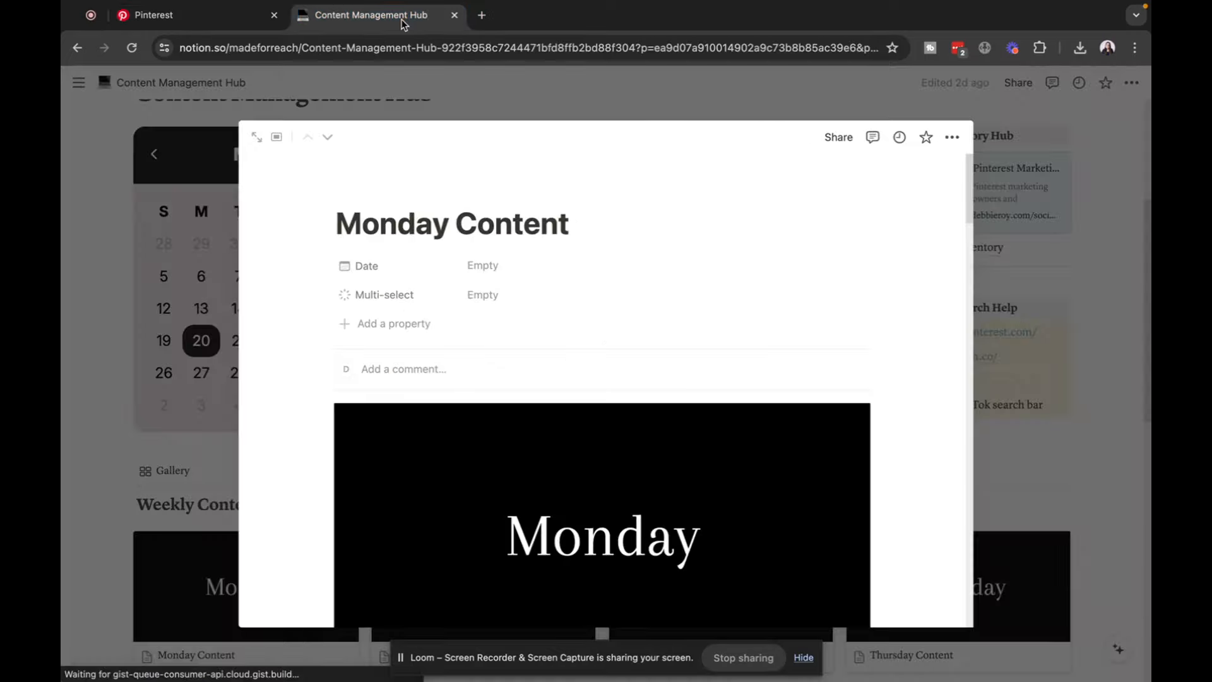
scroll(730, 396, down, 4)
scroll(726, 395, down, 10)
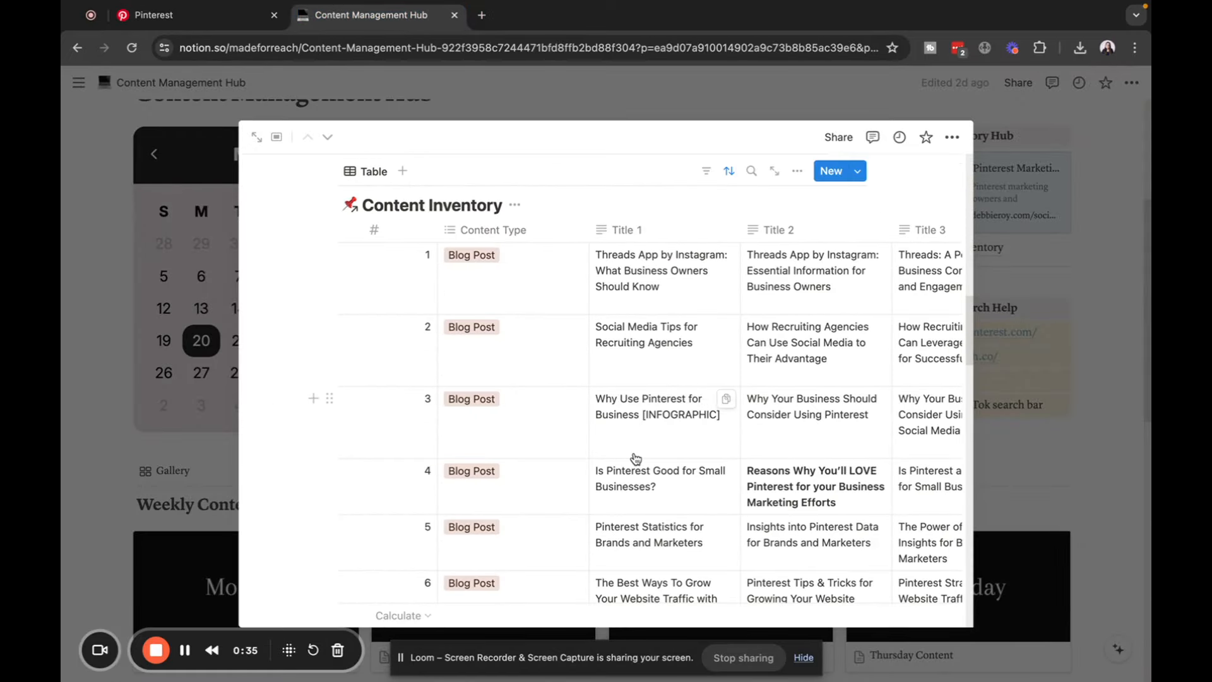
scroll(622, 442, up, 5)
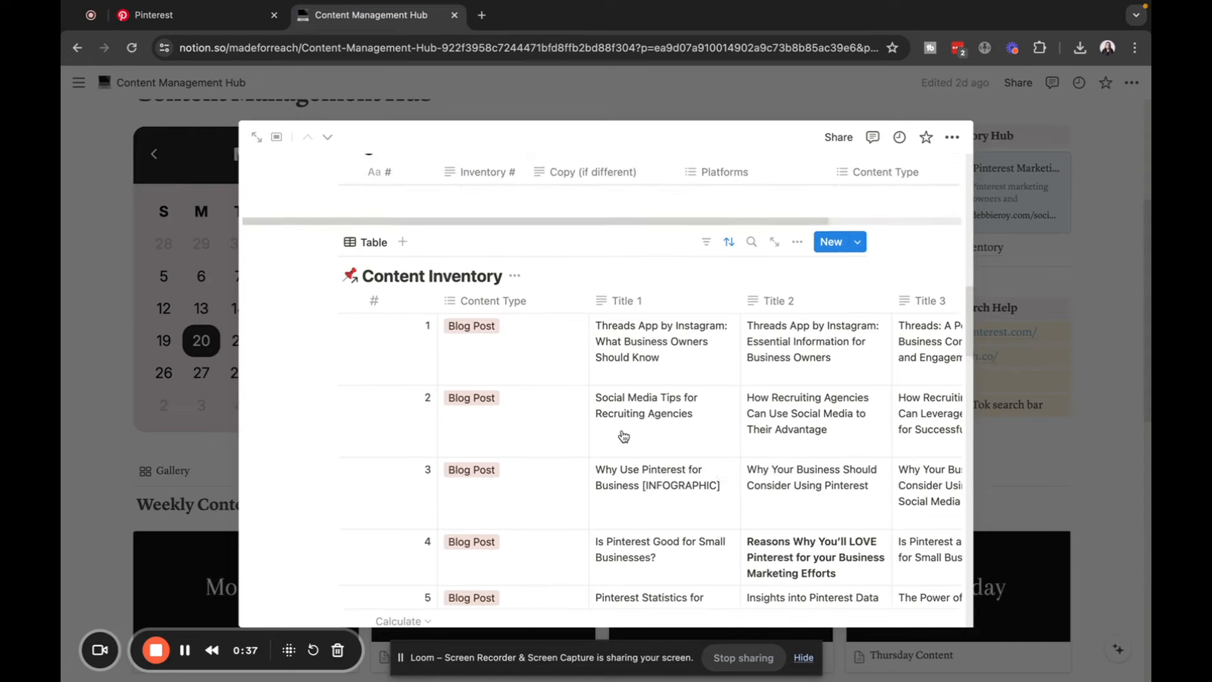
scroll(396, 290, up, 3)
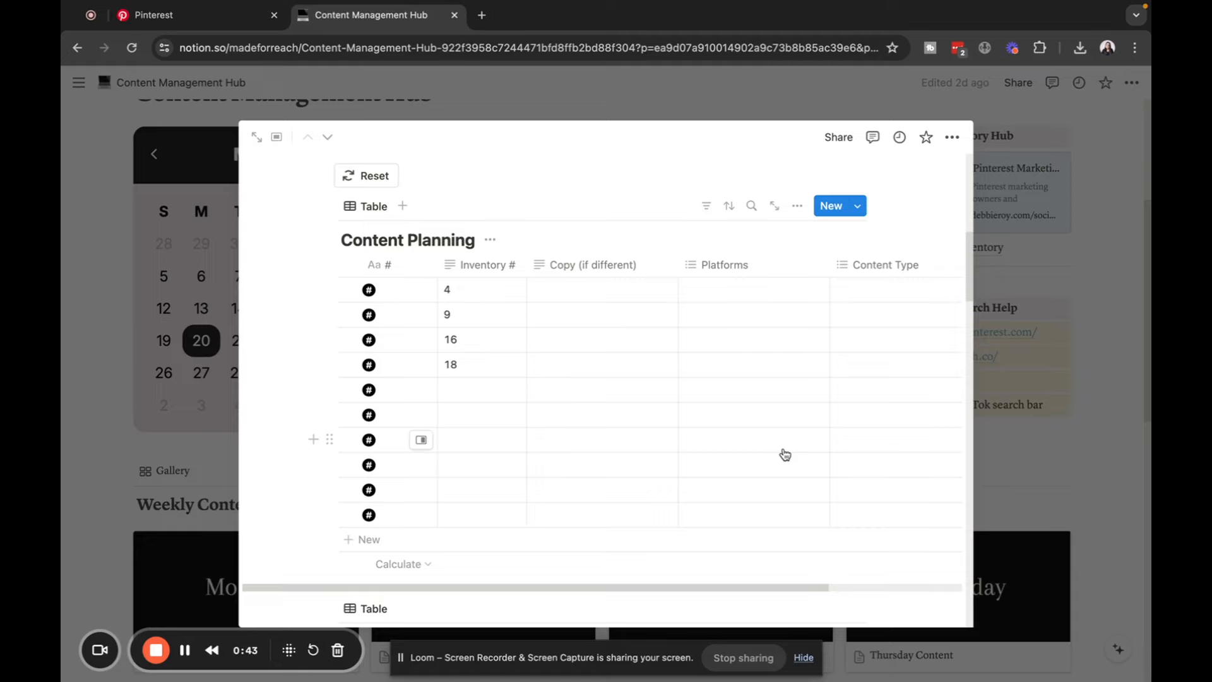
Examine the content types and title variations in the Content Inventory, from item 1 through the mid-twenties
scroll(742, 427, down, 5)
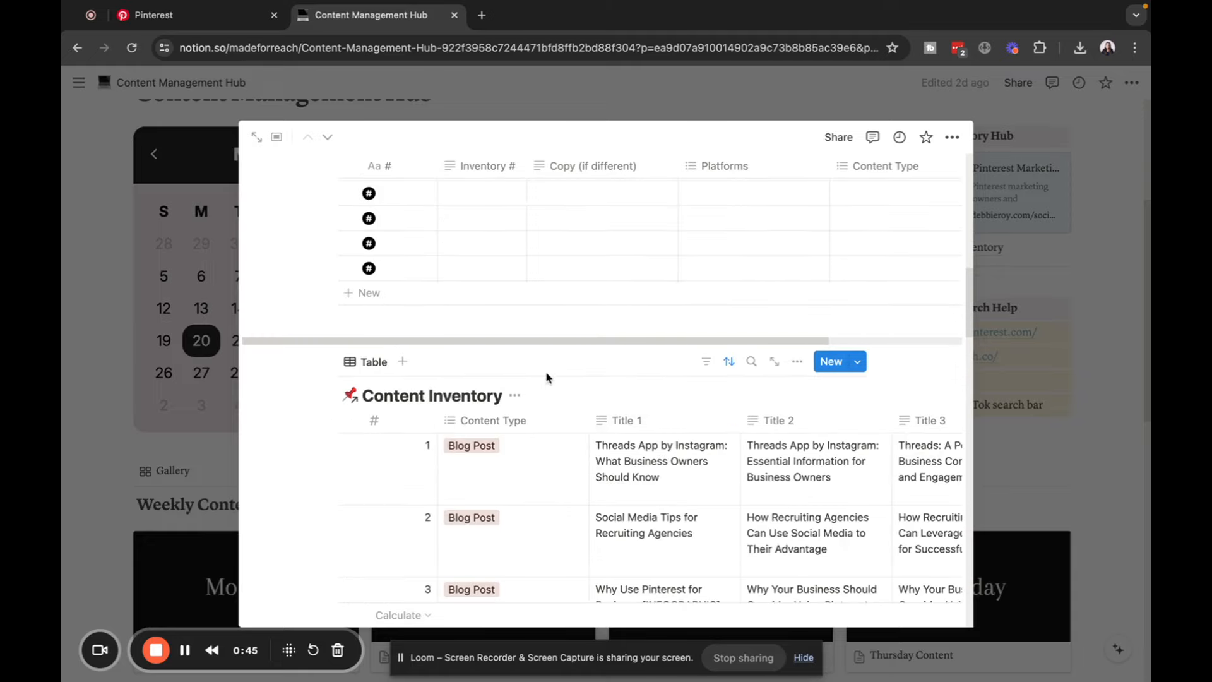
scroll(493, 420, down, 2)
scroll(717, 478, down, 10)
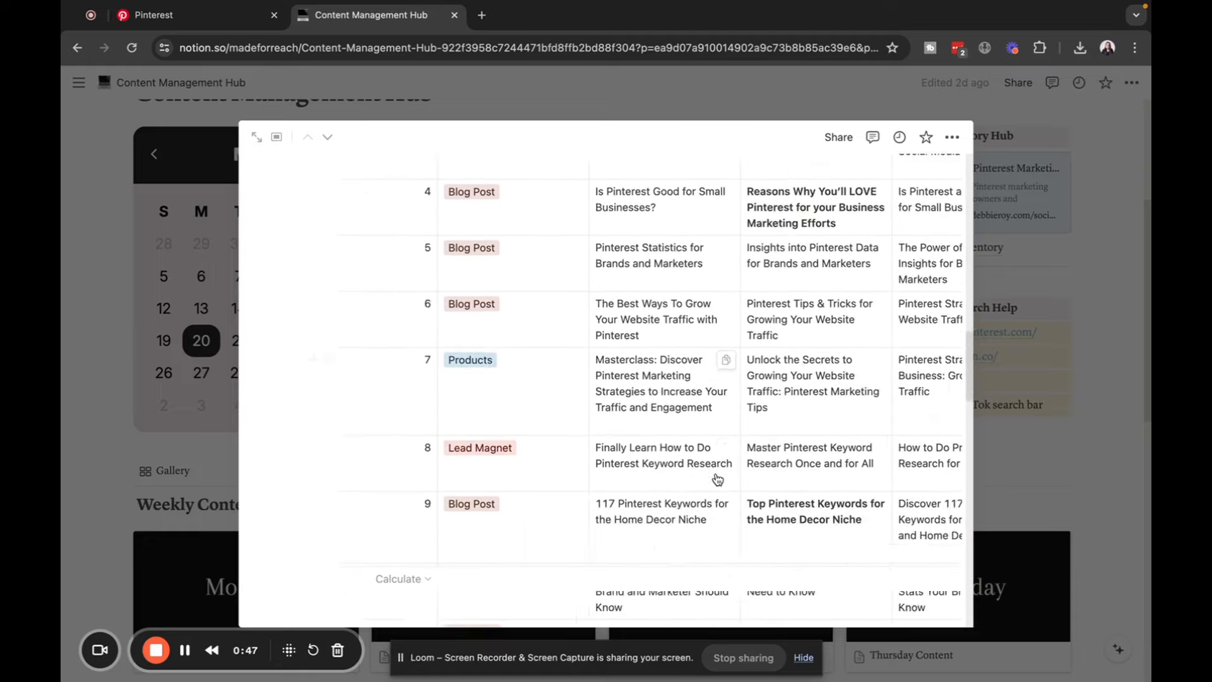
scroll(717, 478, down, 10)
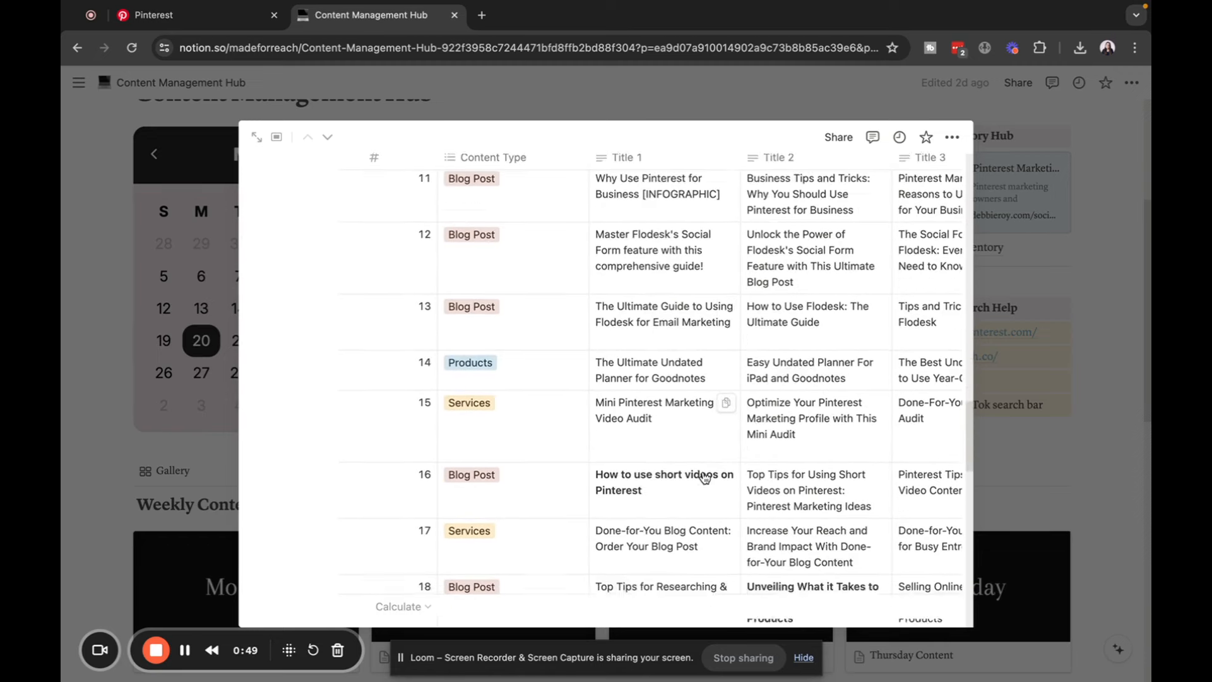
scroll(699, 477, down, 1)
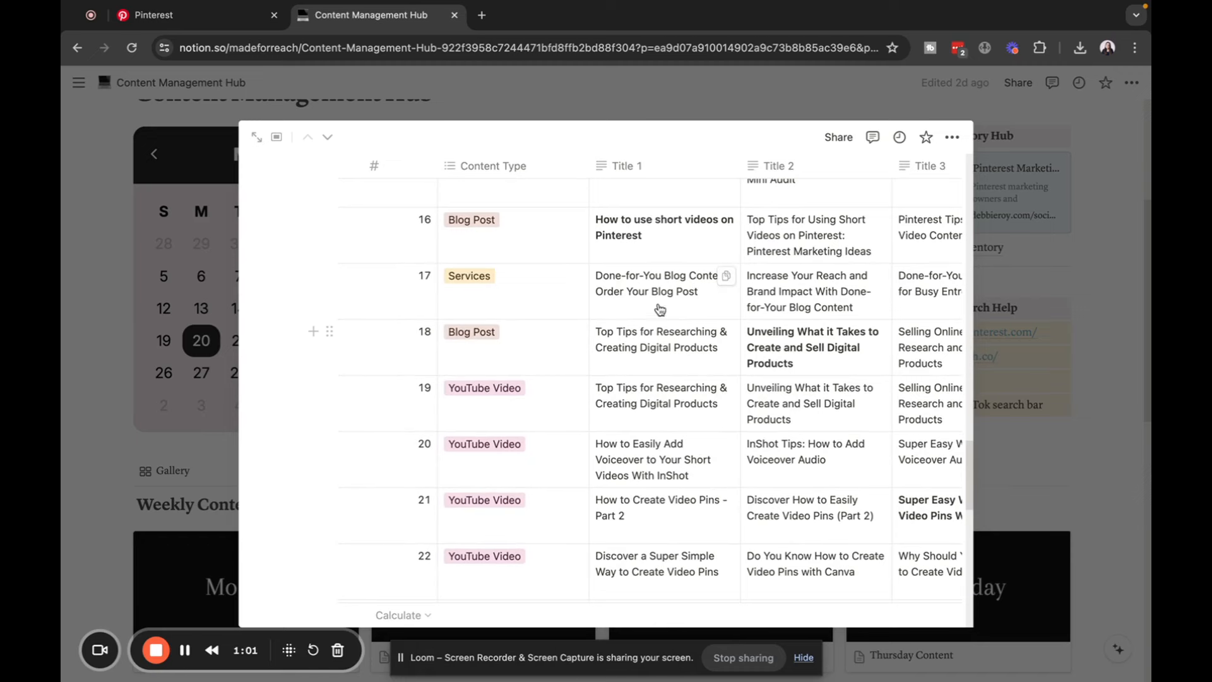
scroll(645, 498, down, 5)
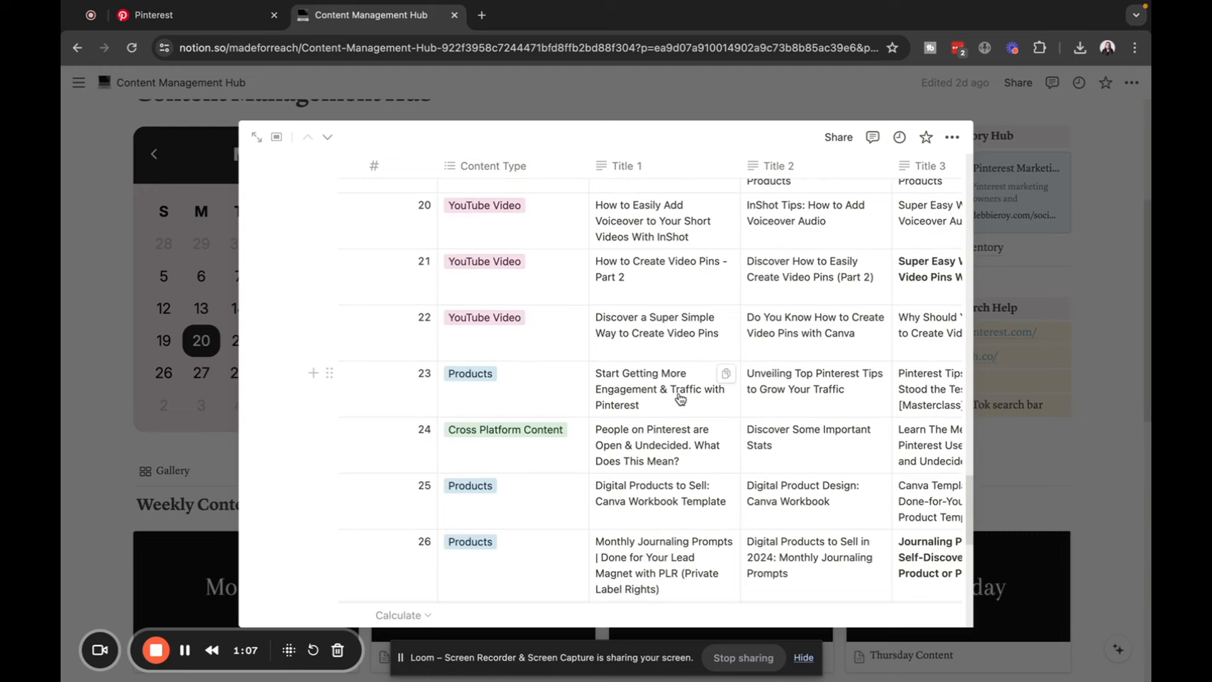
scroll(679, 401, down, 1)
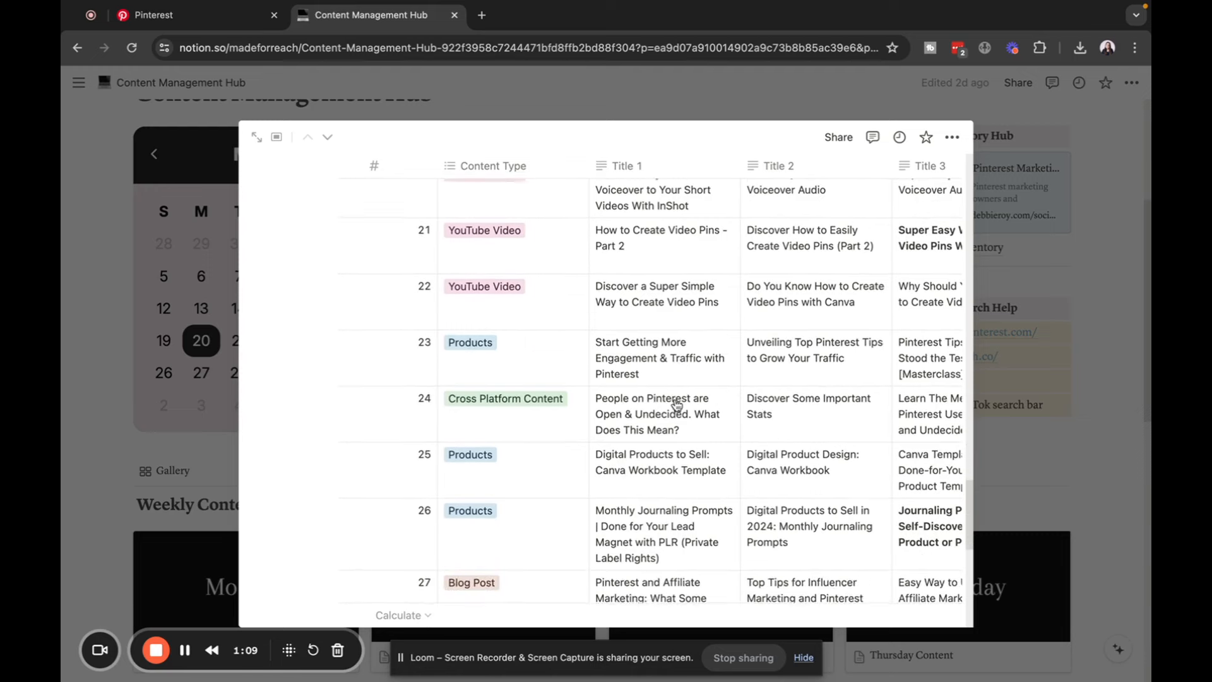
scroll(677, 404, up, 4)
scroll(676, 404, up, 8)
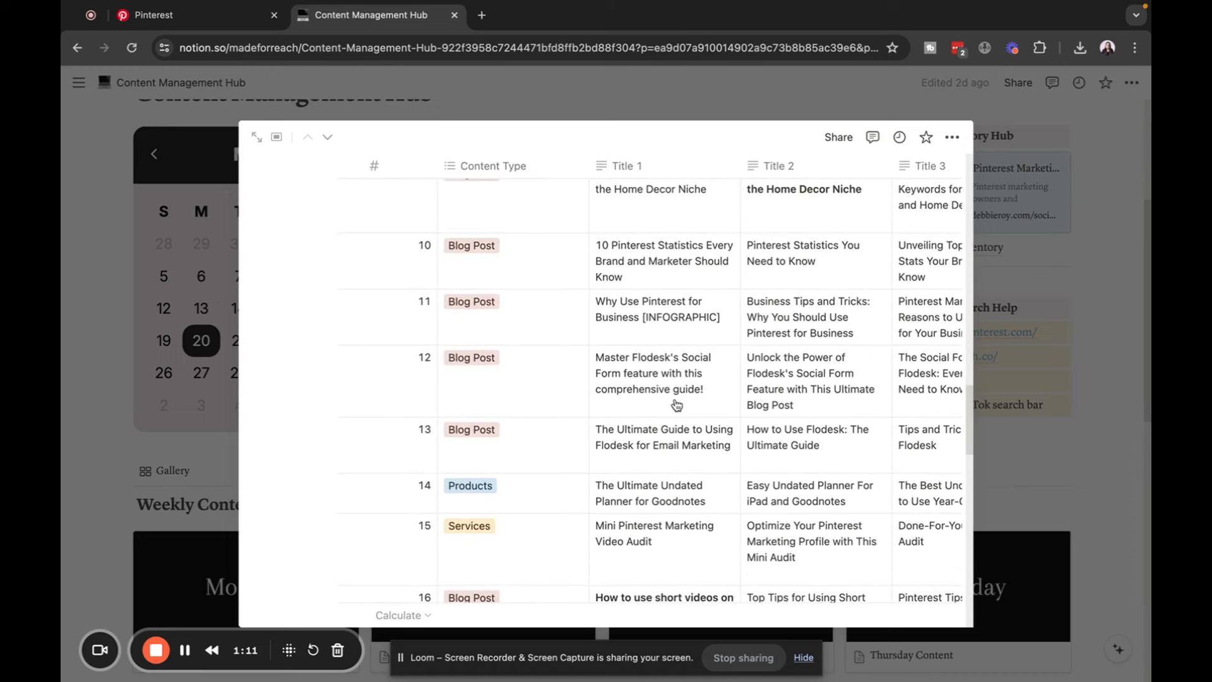
scroll(677, 405, right, 2)
scroll(676, 404, left, 2)
scroll(677, 405, up, 6)
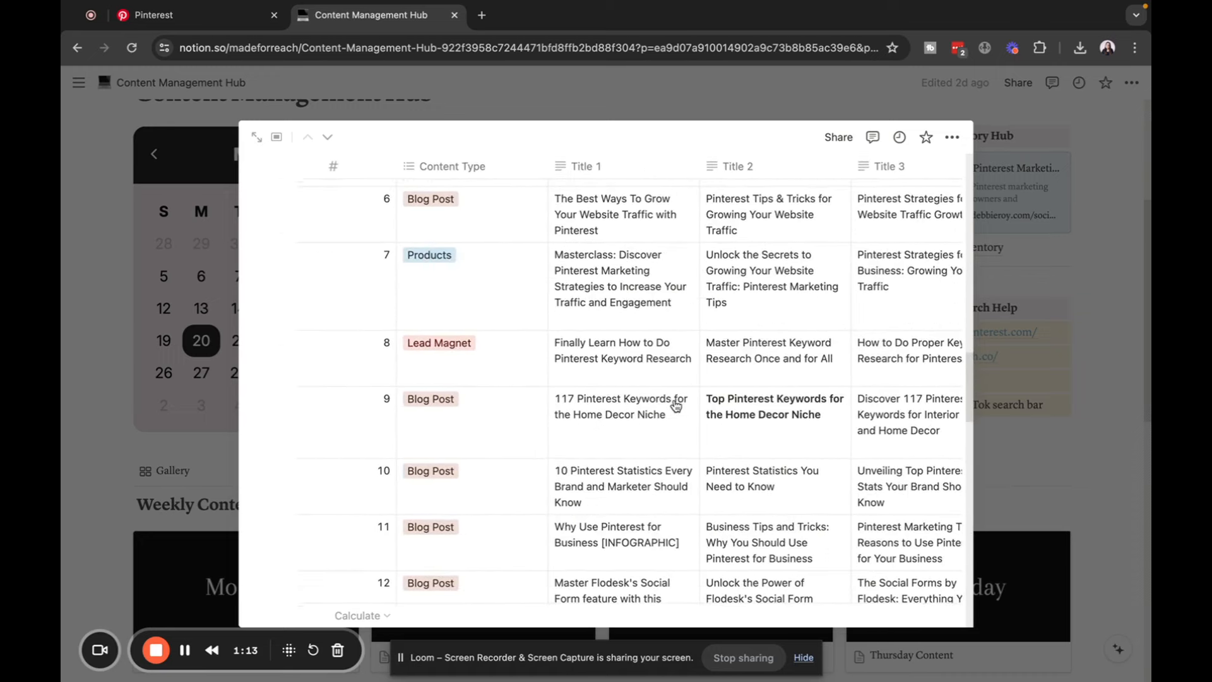
scroll(676, 405, up, 2)
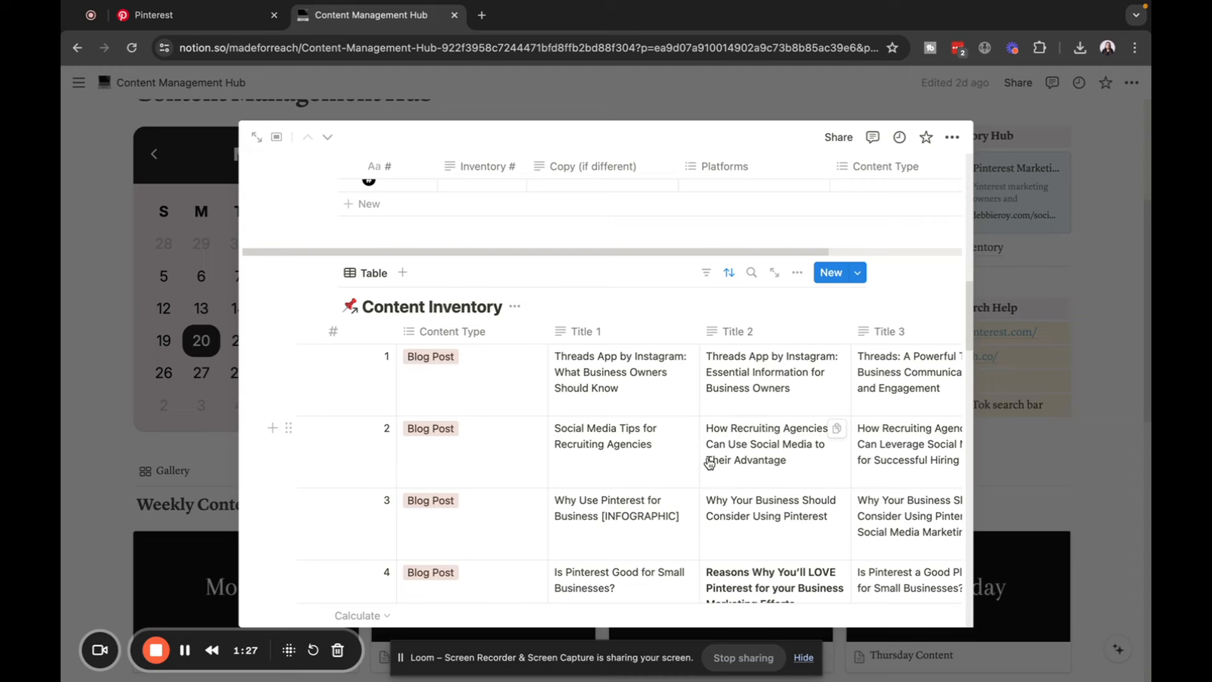
scroll(650, 474, down, 2)
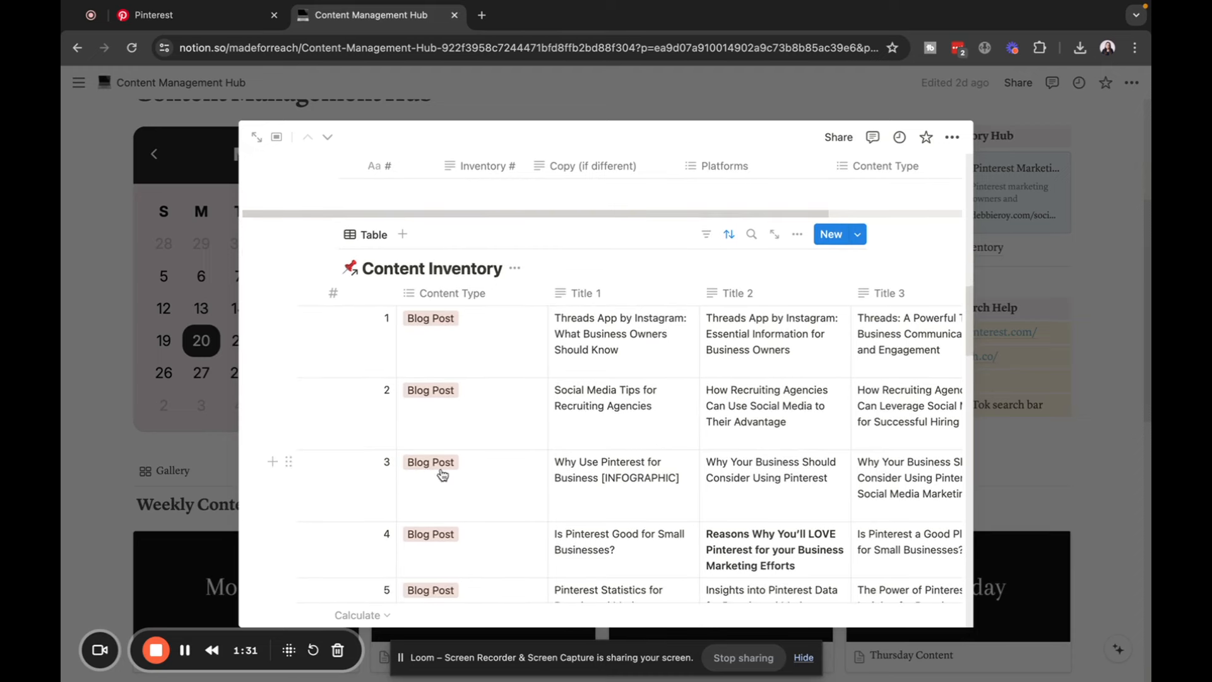
scroll(615, 489, down, 5)
scroll(508, 482, up, 4)
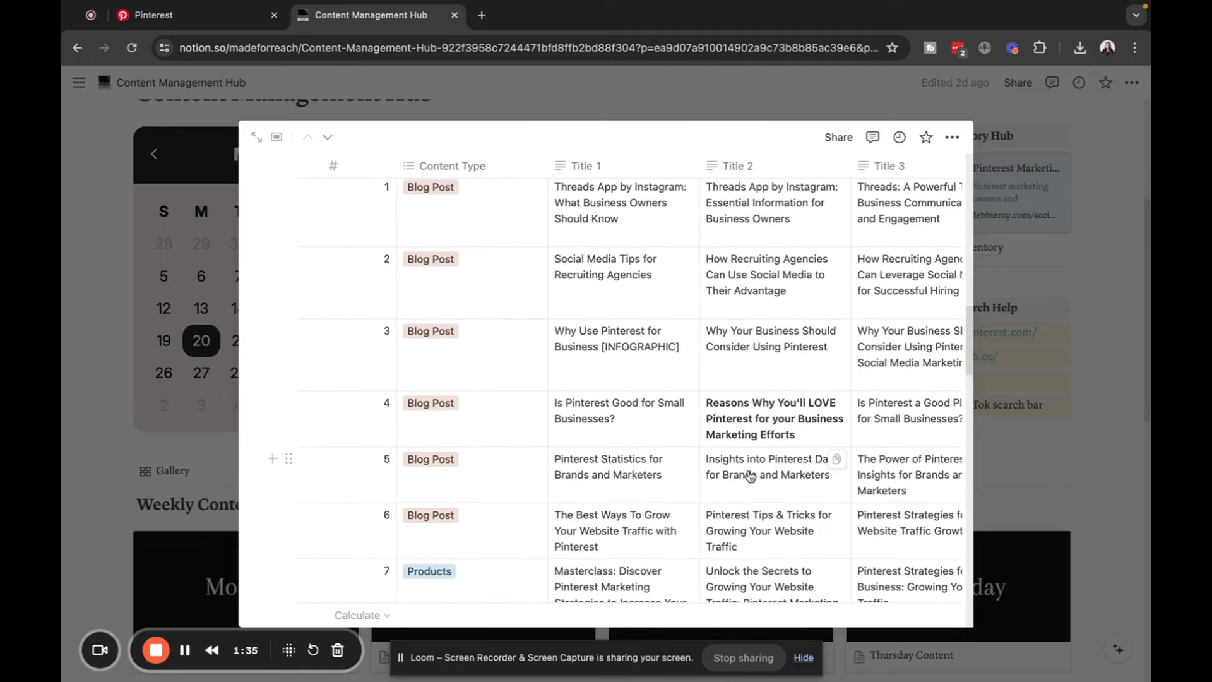
scroll(681, 430, up, 8)
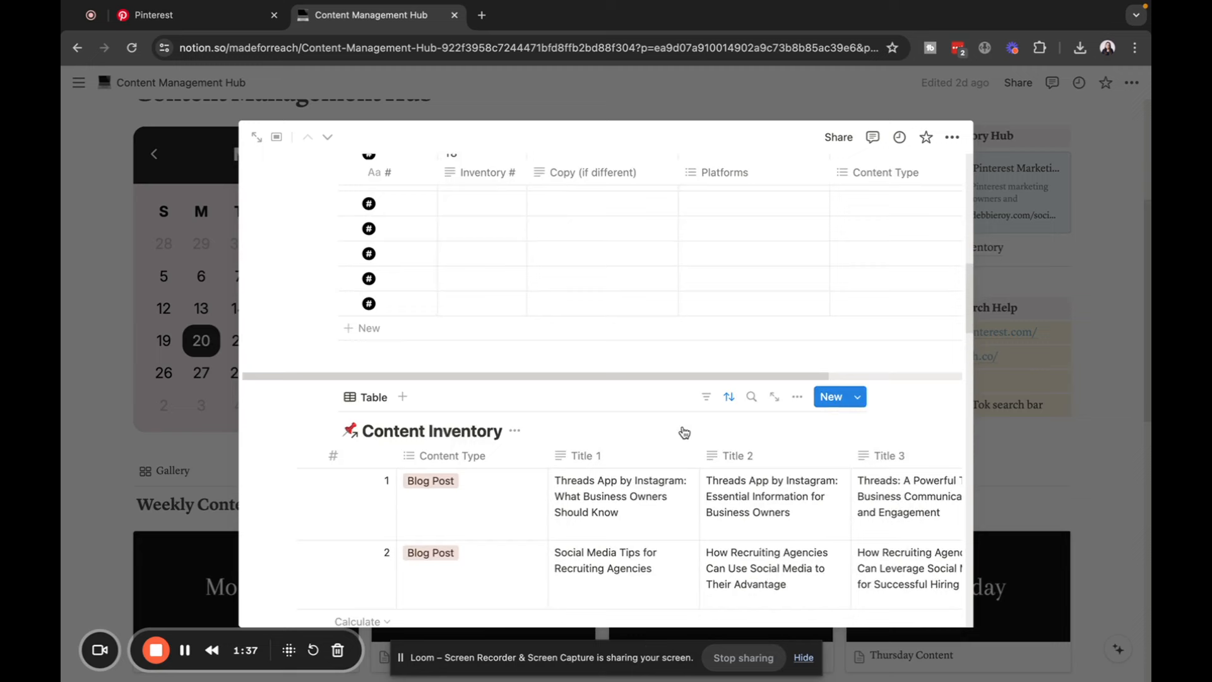
Reset Monday's Content Planning table to clear its planned inventory numbers
scroll(682, 431, up, 3)
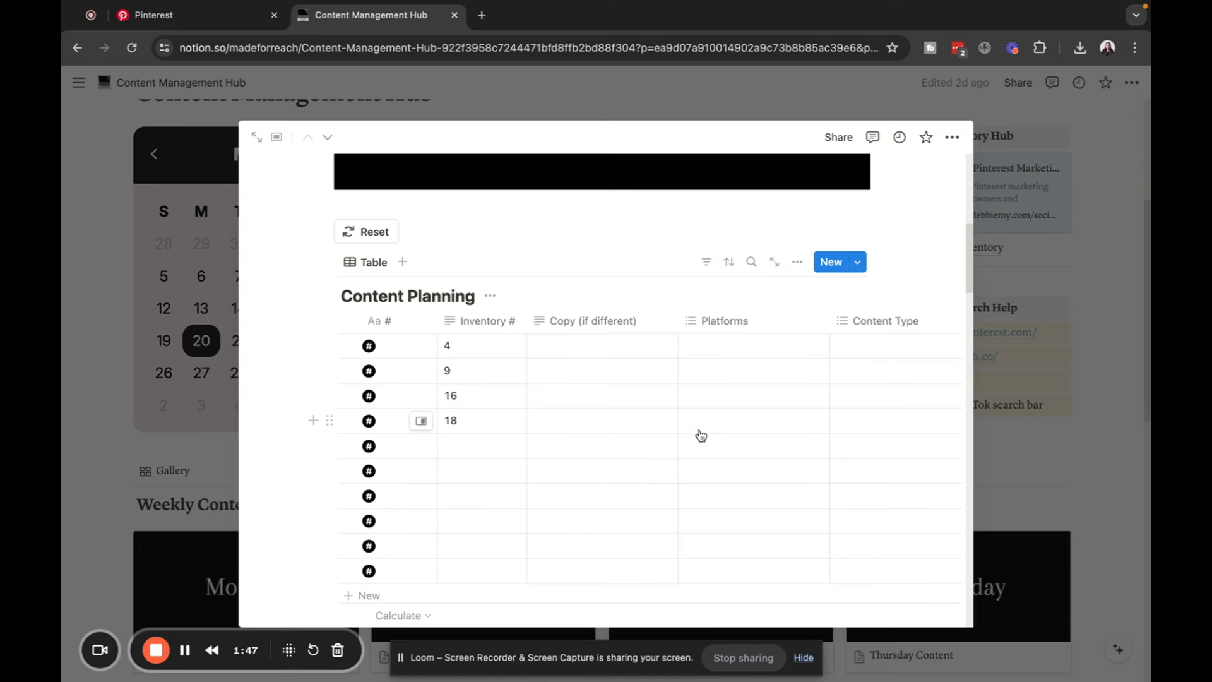
scroll(688, 492, down, 2)
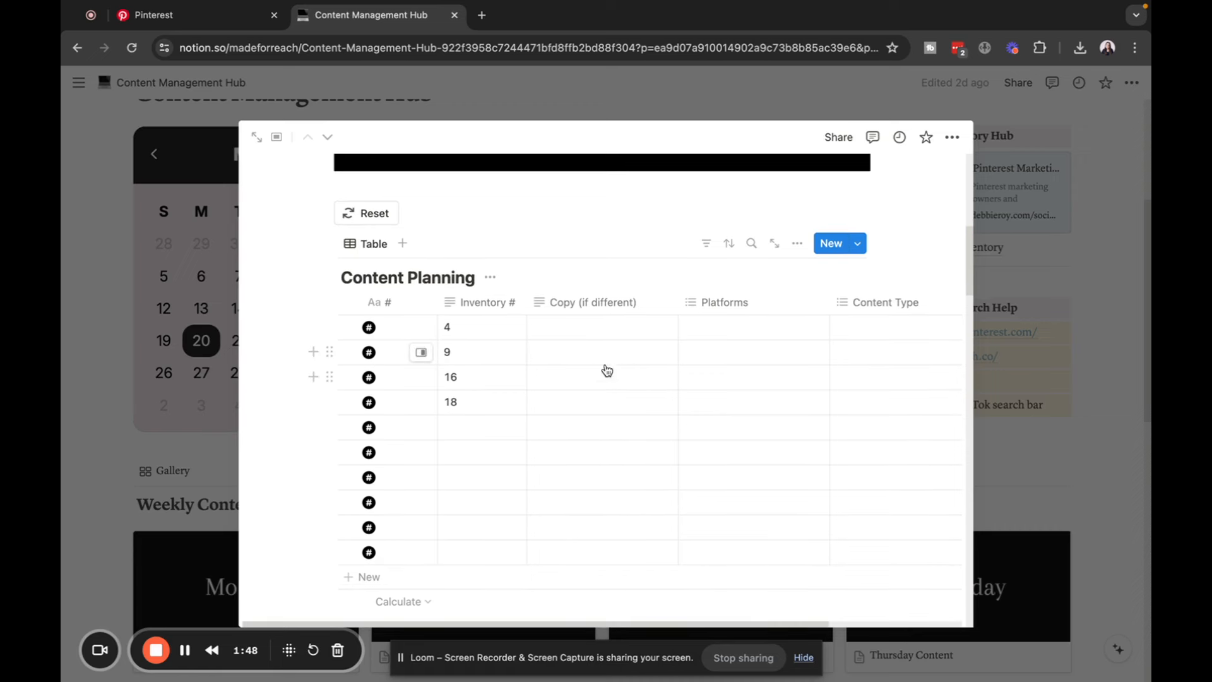
scroll(636, 434, down, 1)
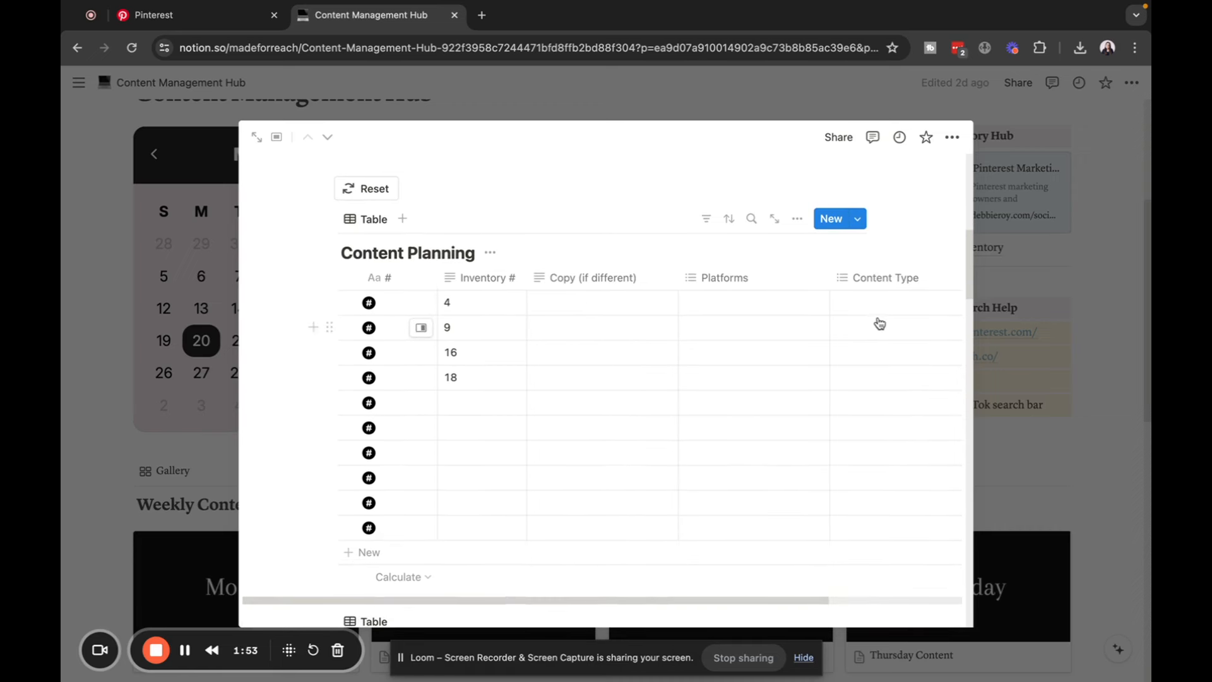
click(349, 188)
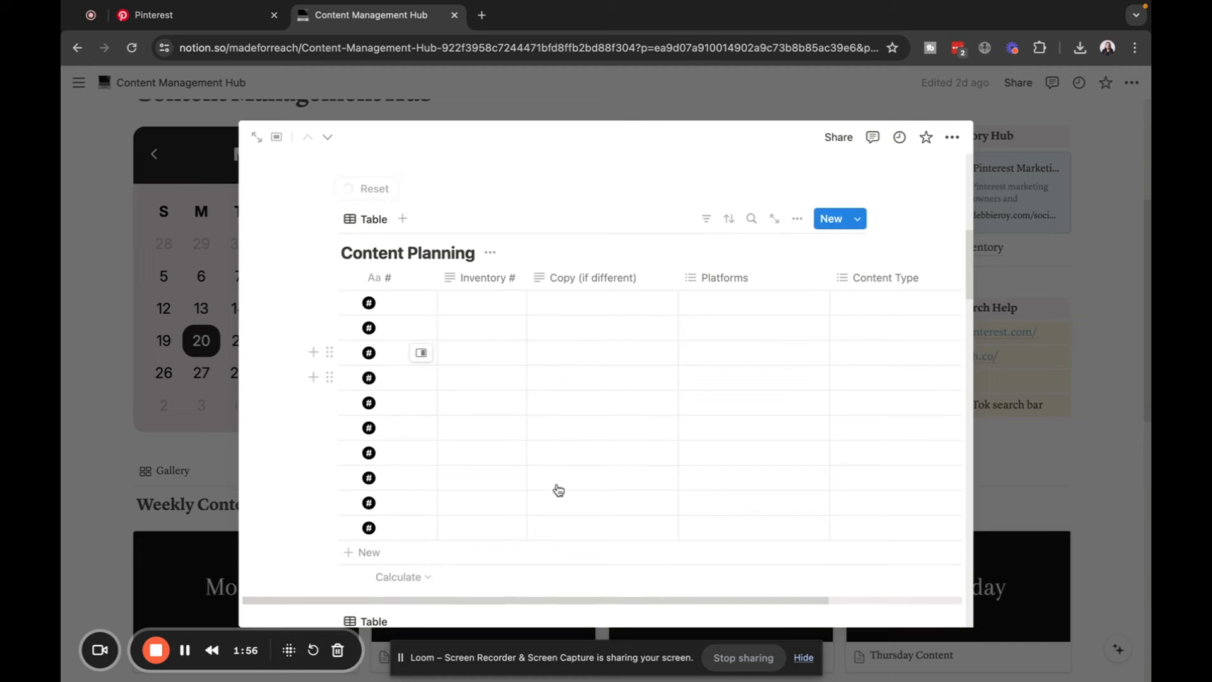
scroll(646, 496, up, 4)
scroll(644, 490, down, 6)
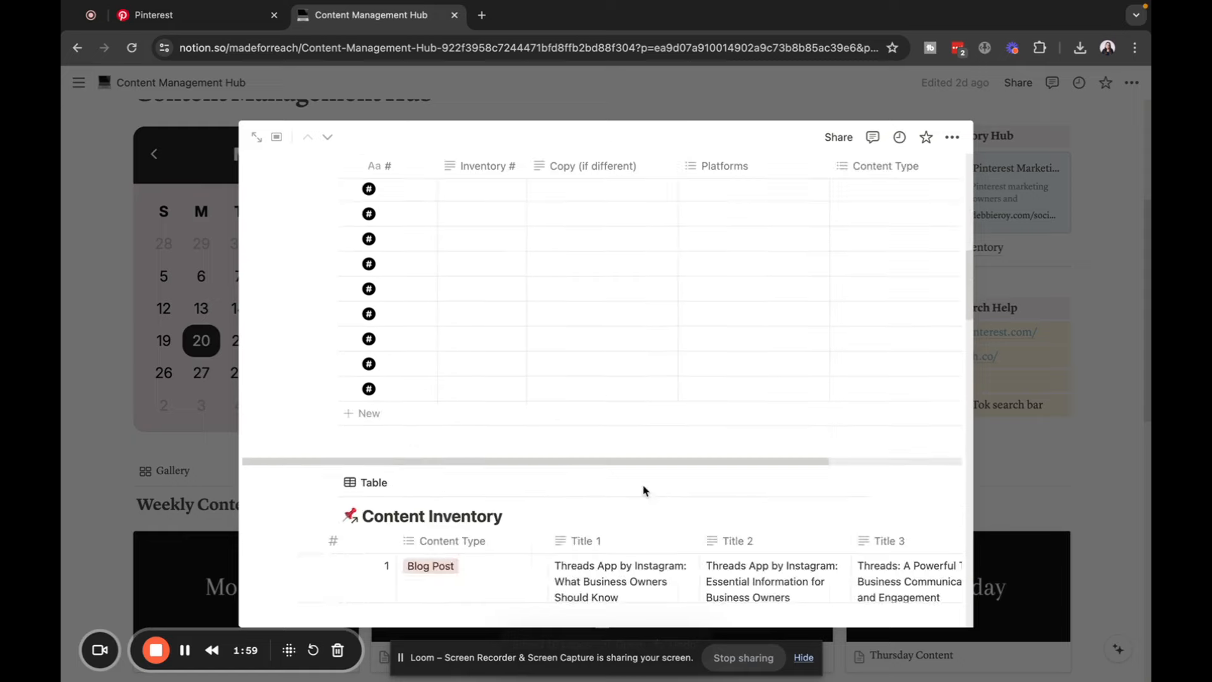
scroll(641, 483, up, 3)
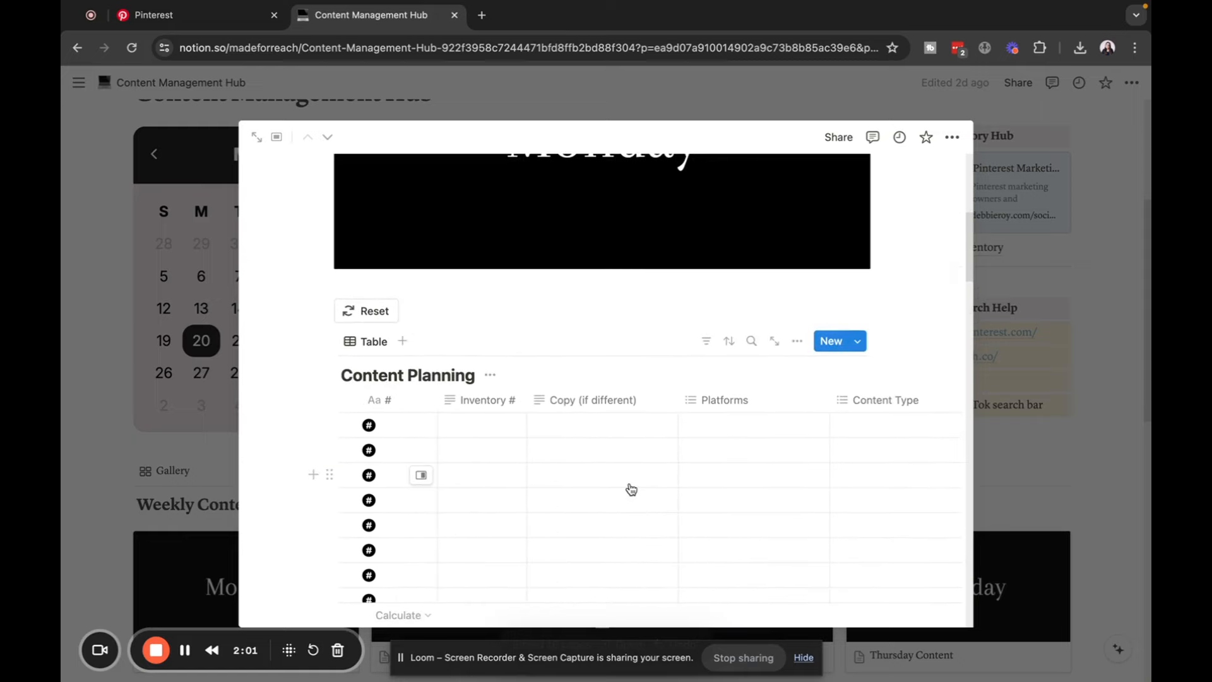
scroll(630, 490, down, 1)
scroll(628, 490, down, 6)
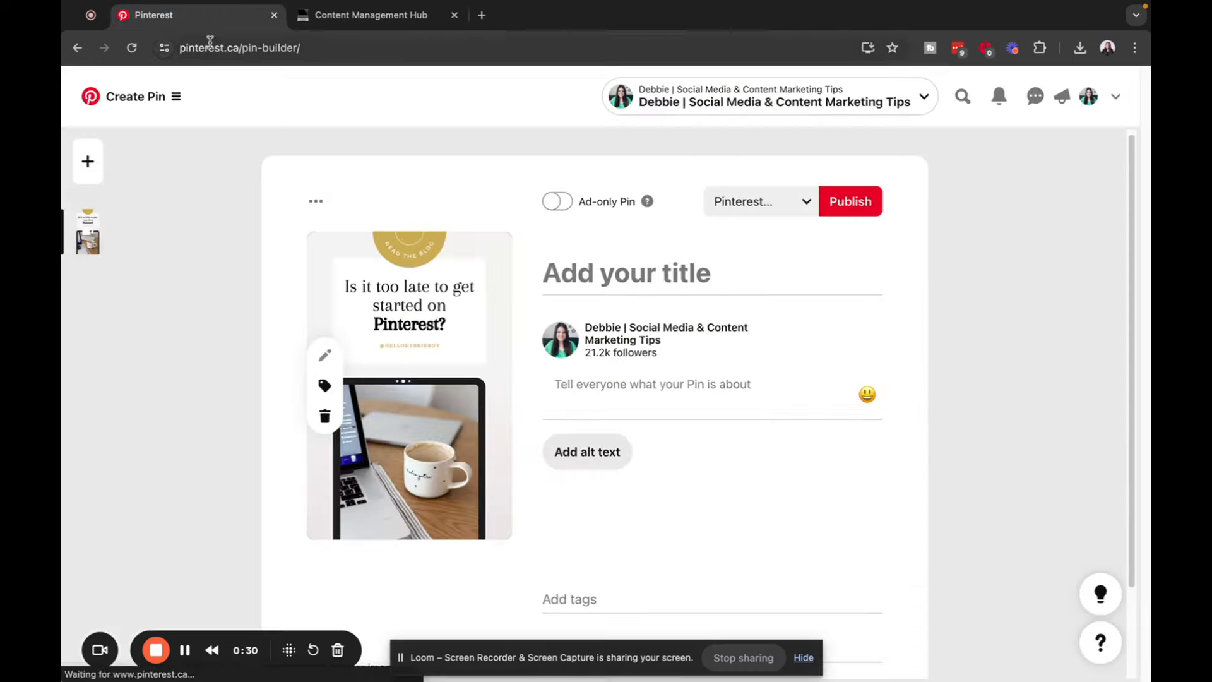
Look over the draft video pin's title, description, destination link, cover image and publishing options in Pinterest
scroll(397, 407, down, 3)
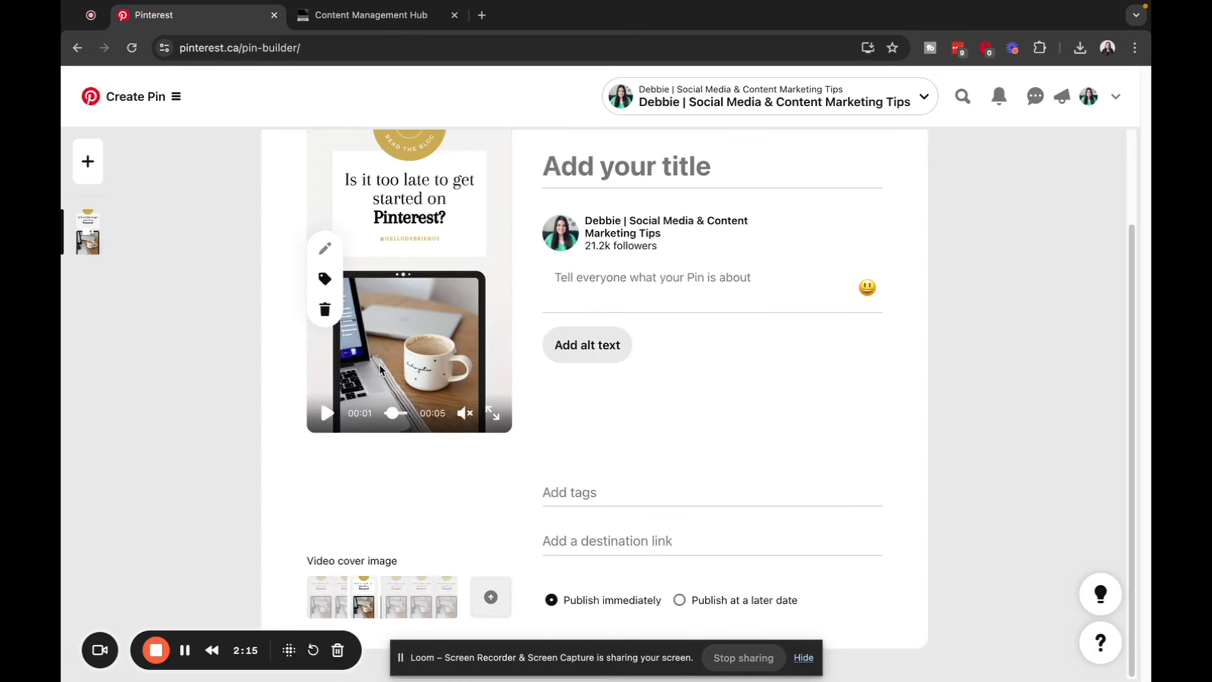
scroll(379, 376, up, 3)
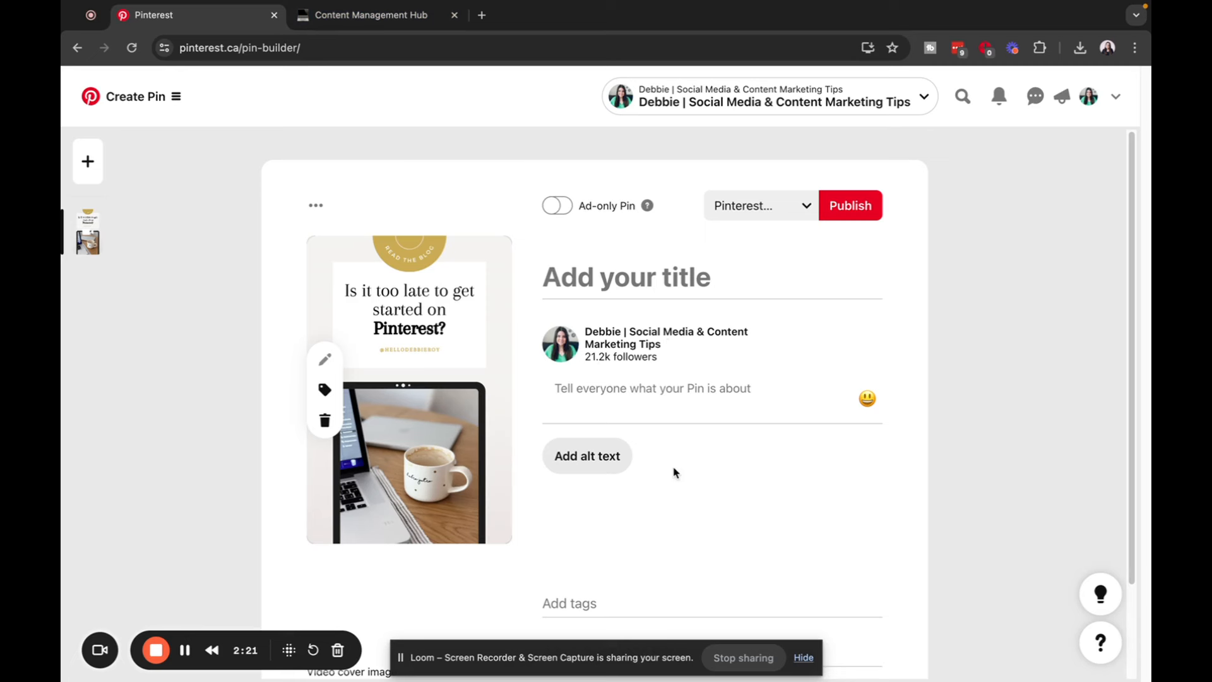
scroll(674, 474, down, 3)
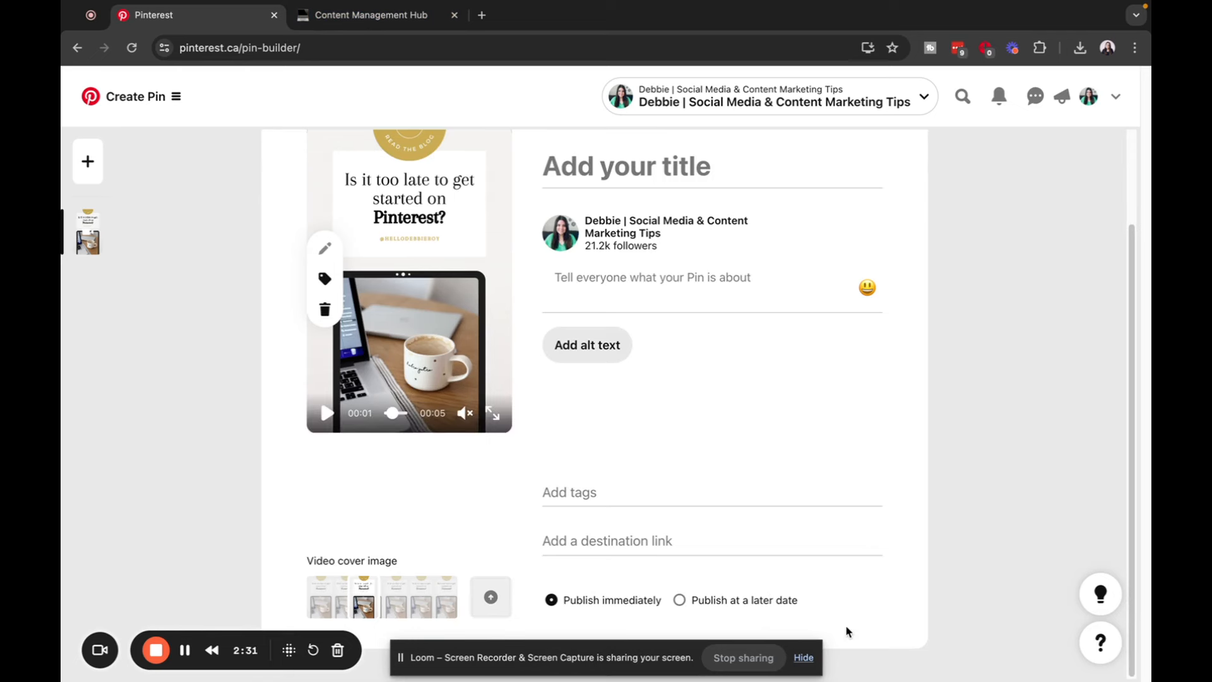
Return to the Content Management Hub and examine the Content Inventory's alternative titles, bolded titles and Pinterest pin descriptions
click(339, 21)
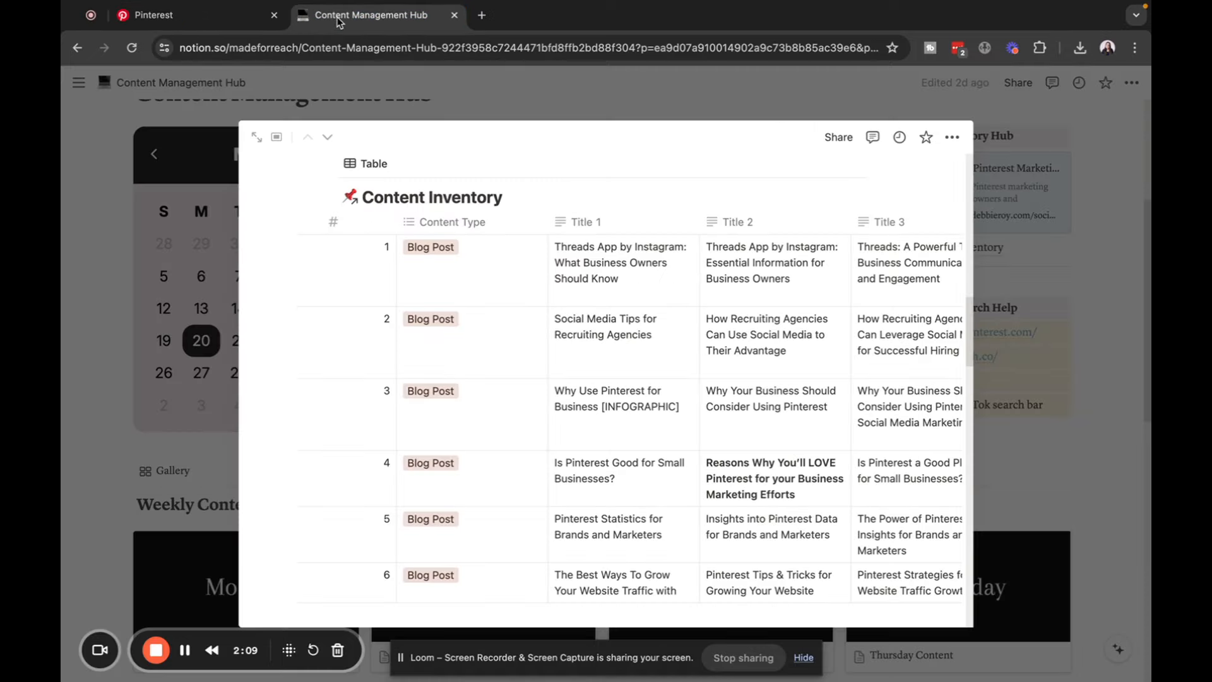
scroll(622, 372, right, 10)
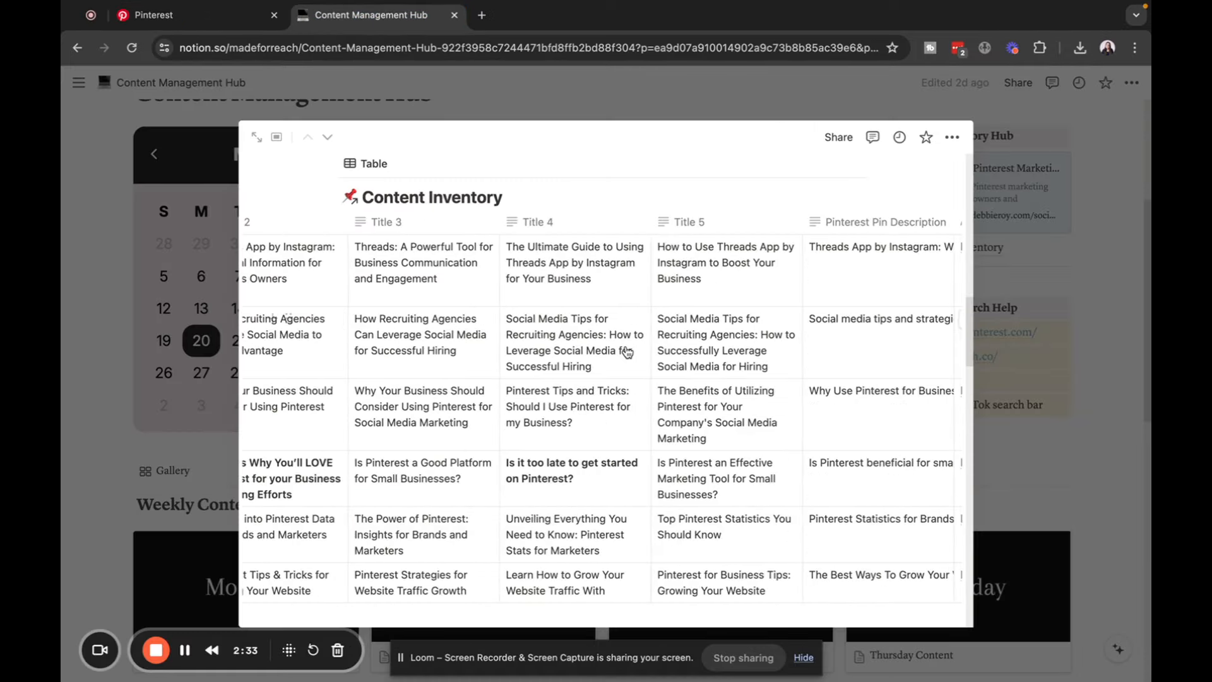
scroll(627, 353, right, 10)
scroll(631, 359, left, 10)
scroll(631, 359, left, 2)
scroll(618, 454, down, 3)
scroll(366, 397, left, 5)
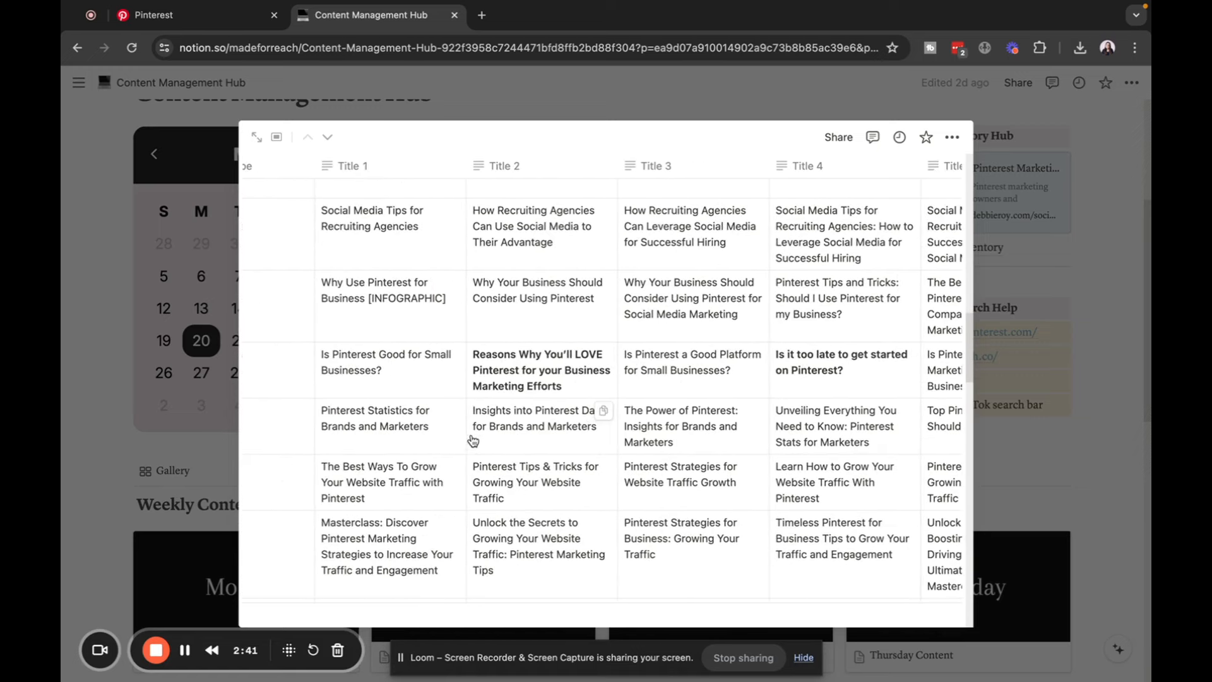
scroll(473, 440, down, 1)
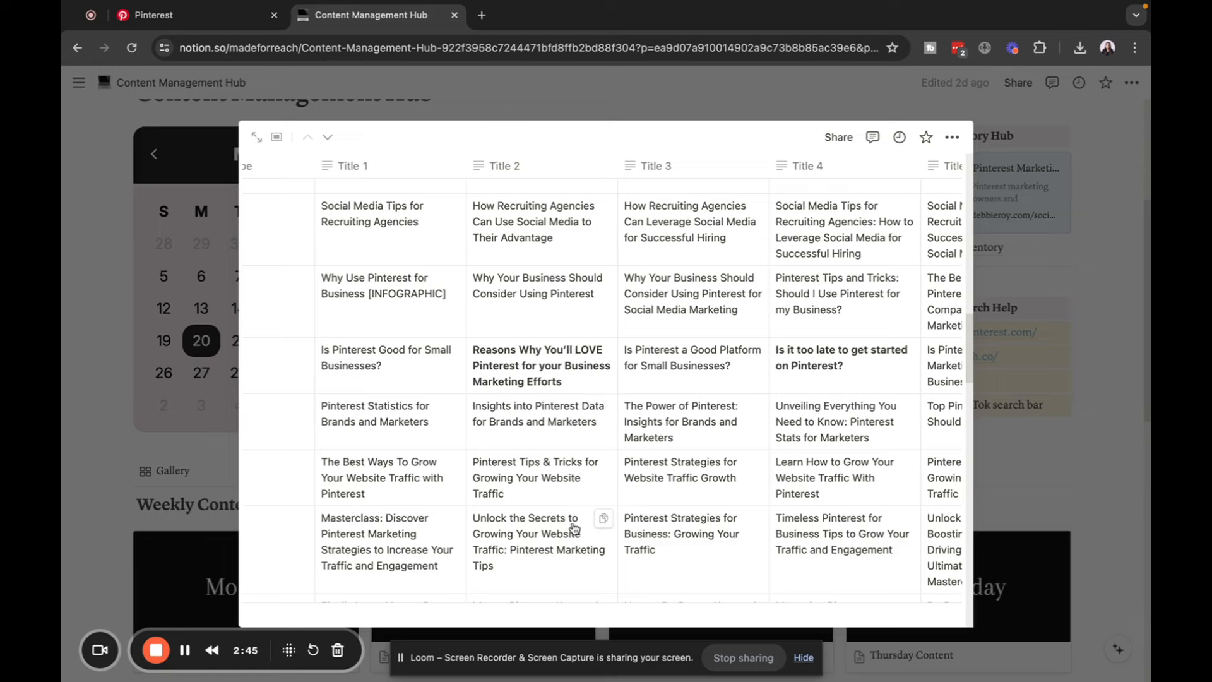
scroll(569, 521, down, 3)
scroll(569, 521, down, 5)
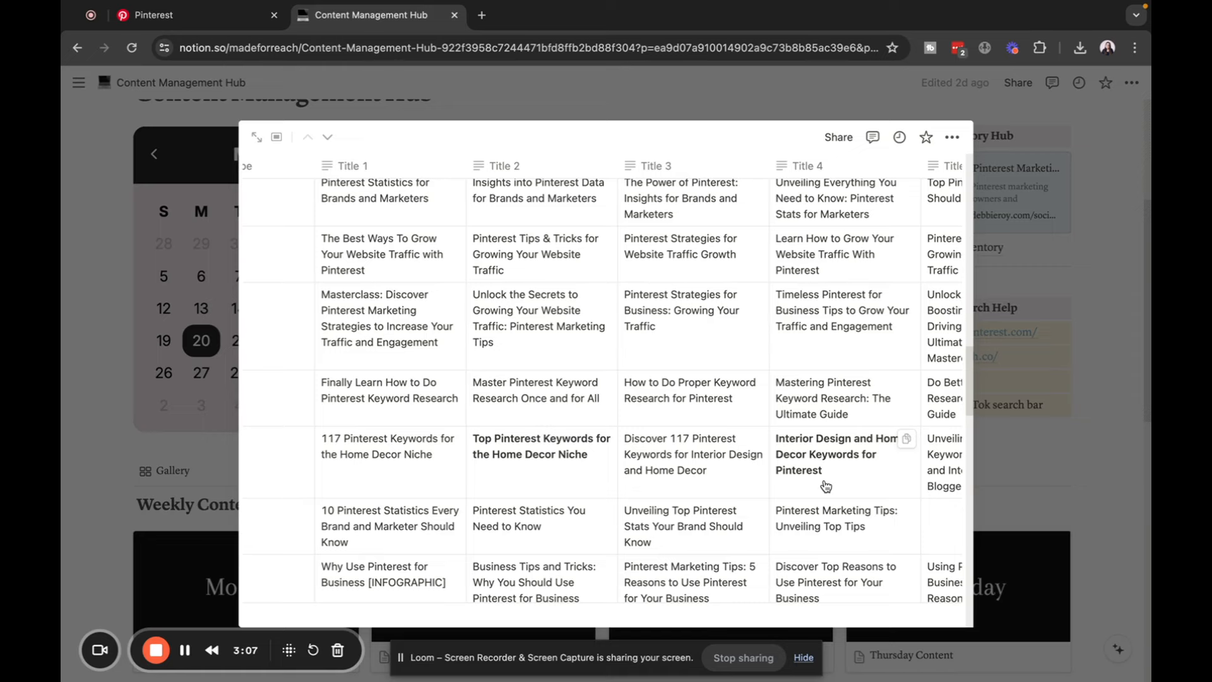
scroll(821, 483, up, 10)
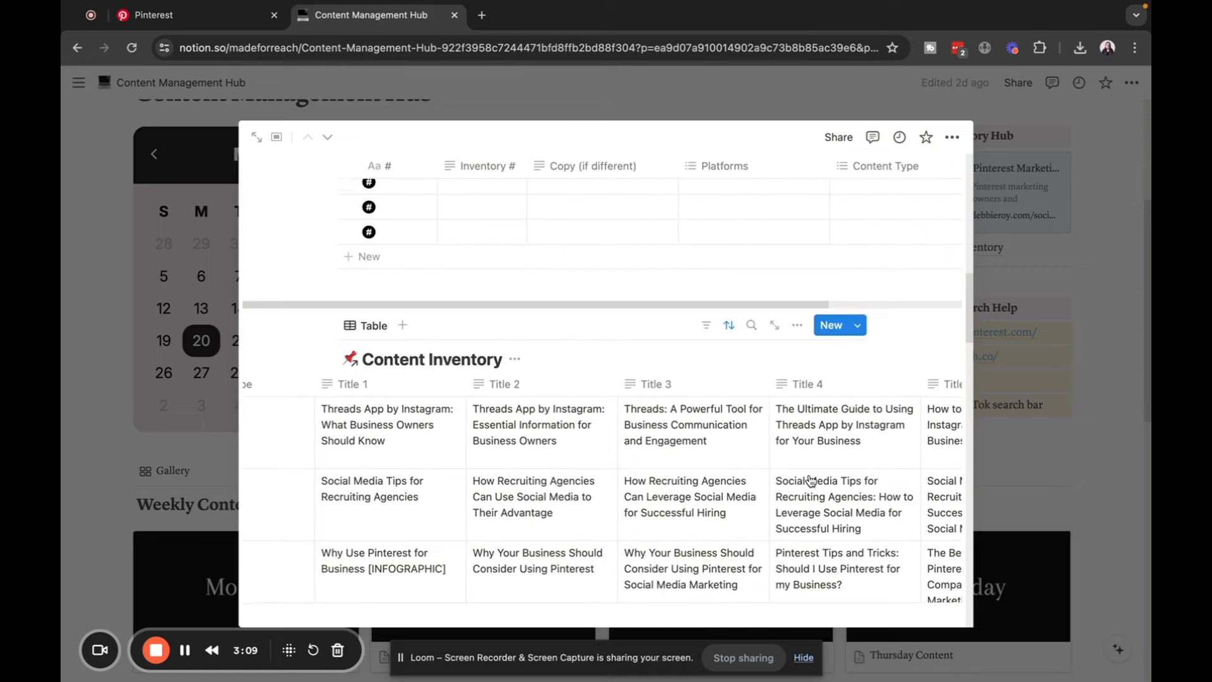
scroll(811, 537, down, 6)
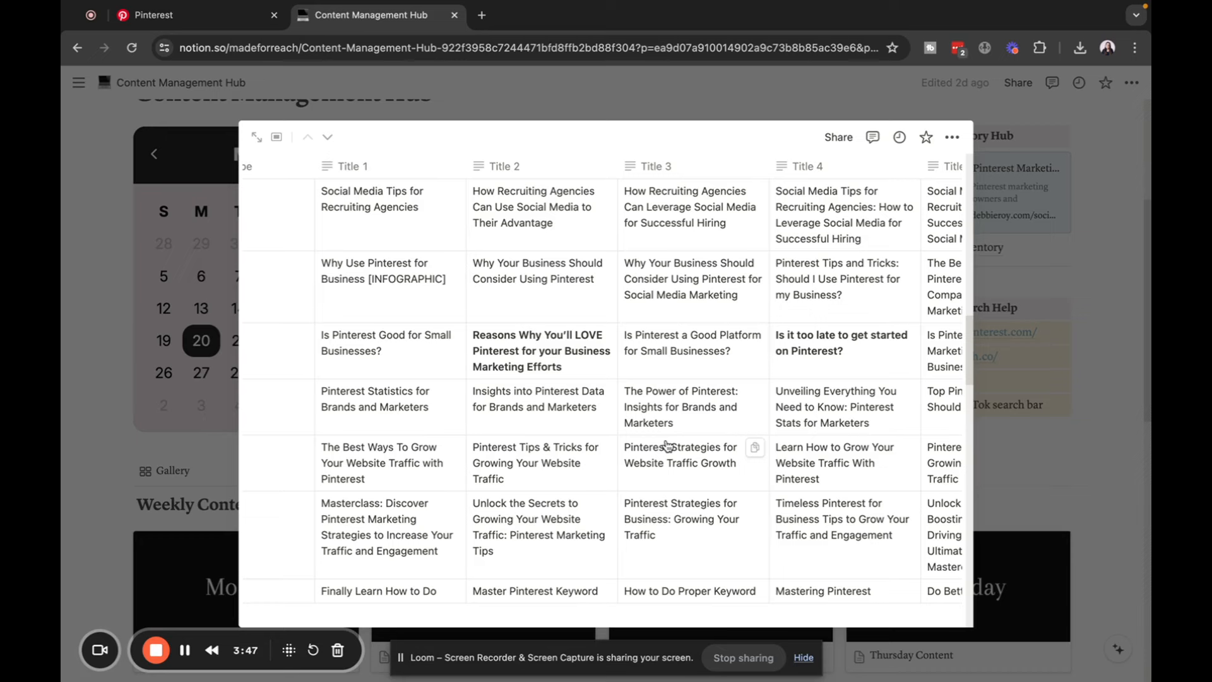
scroll(656, 404, up, 3)
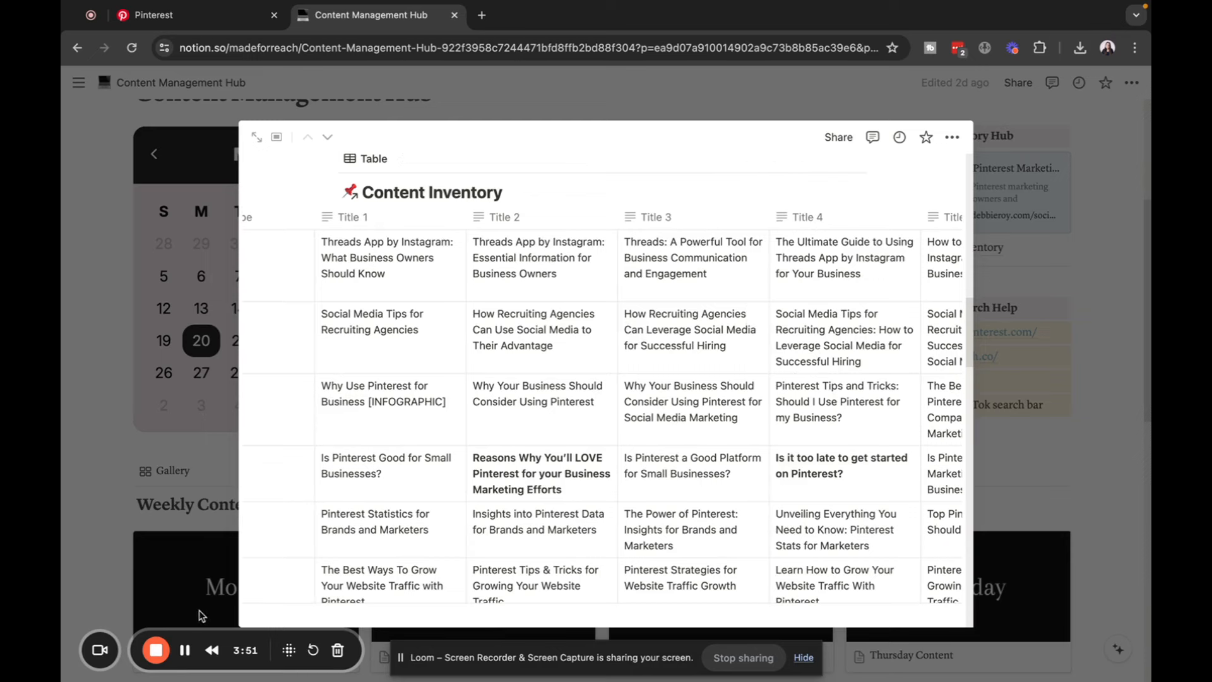
scroll(507, 493, down, 3)
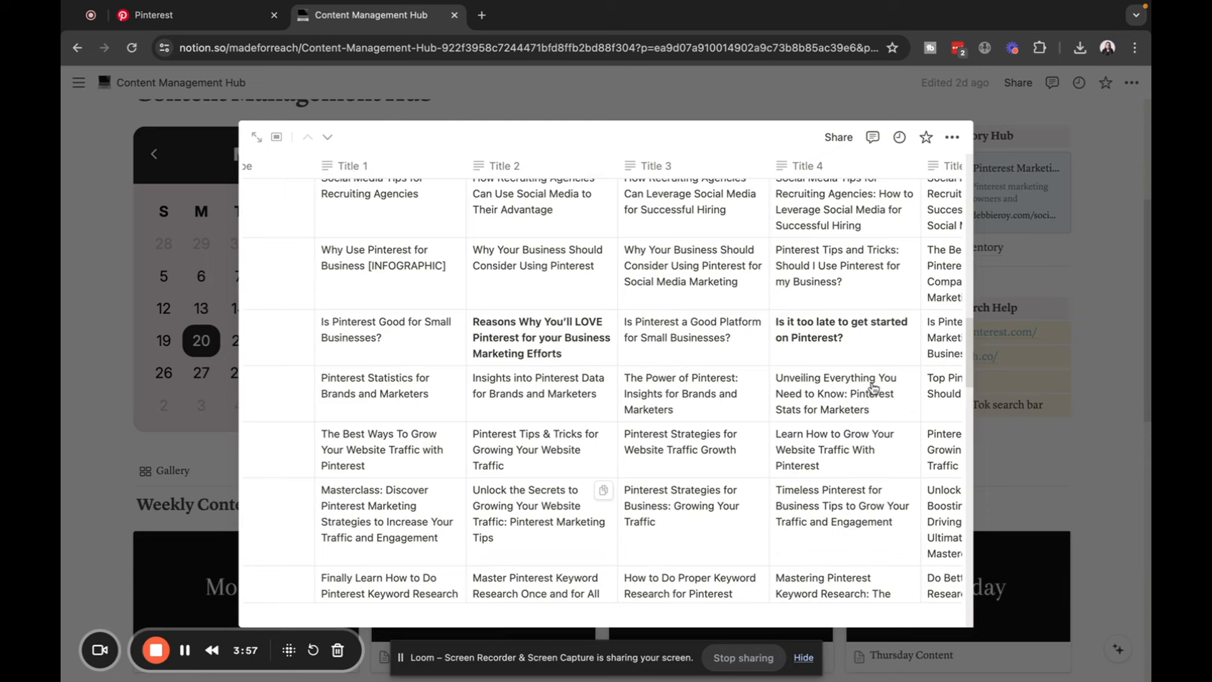
Close Monday's content page and check off all seven Planning Checklist tasks, from adding new inventory content through creating and scheduling content
click(1088, 450)
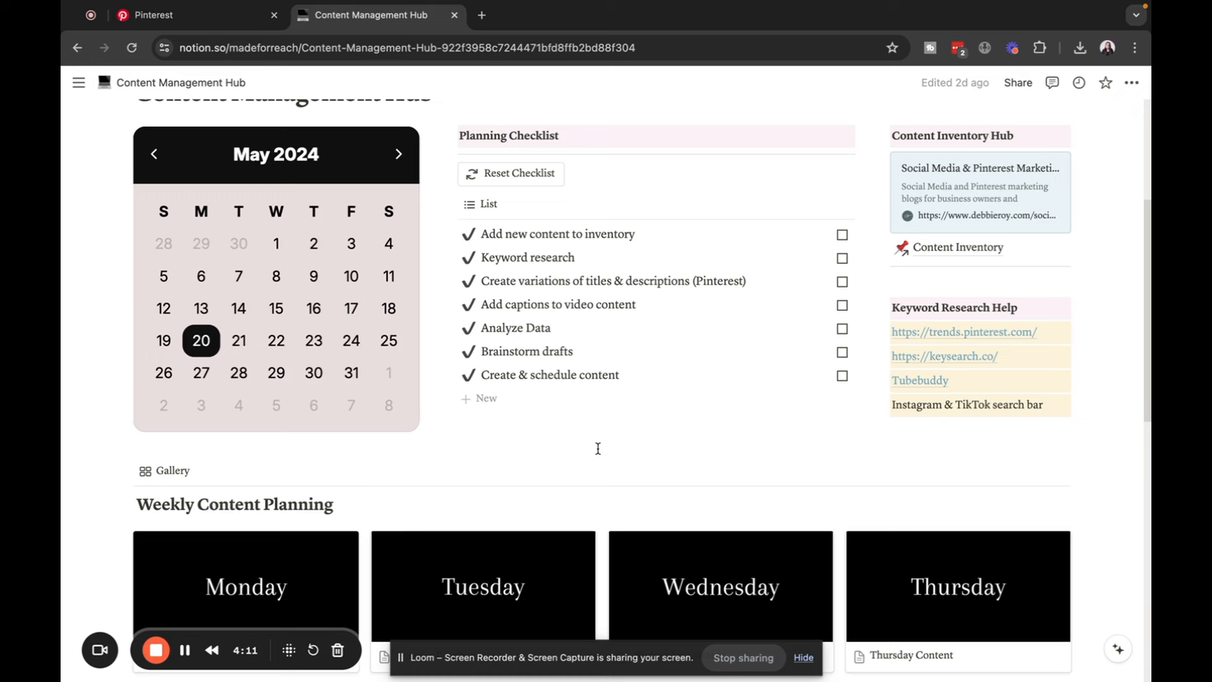
click(843, 235)
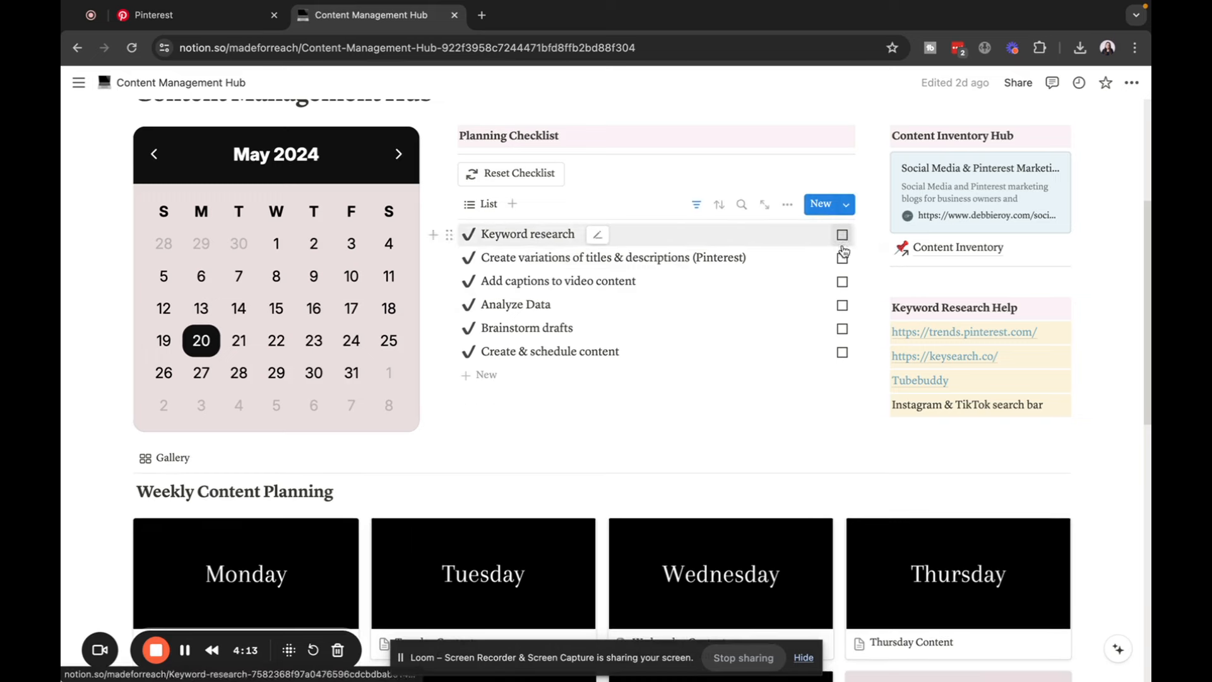
click(842, 235)
click(842, 234)
click(842, 235)
click(842, 235)
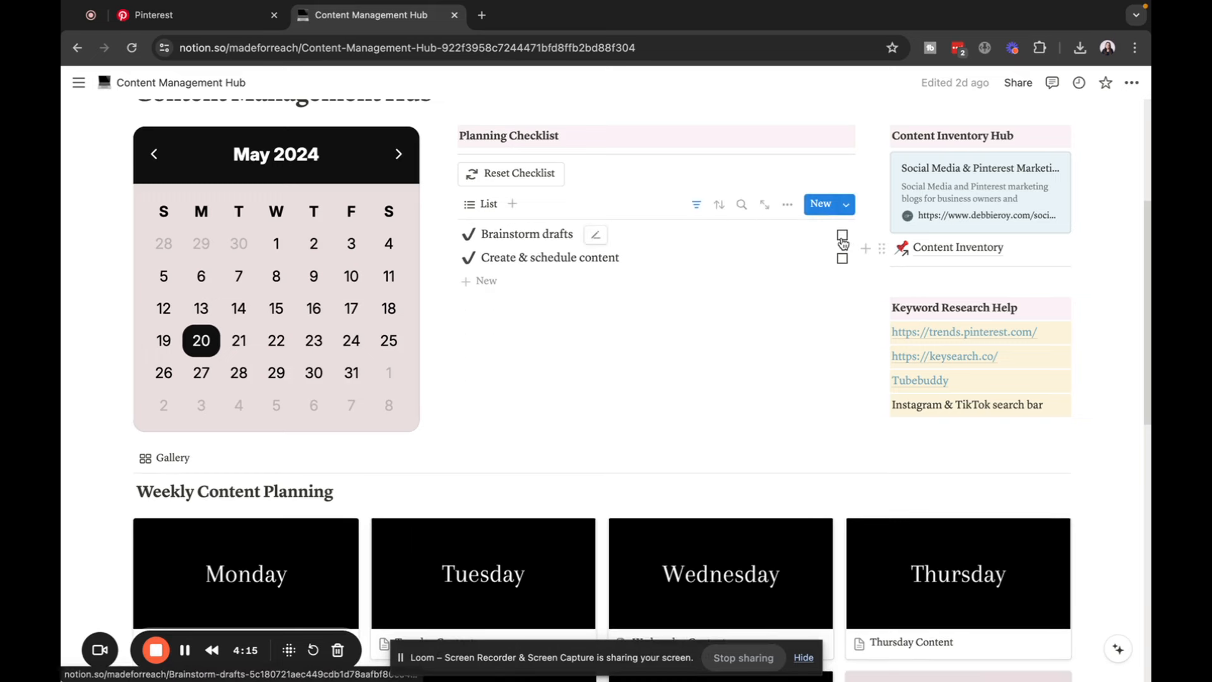
click(842, 235)
click(842, 234)
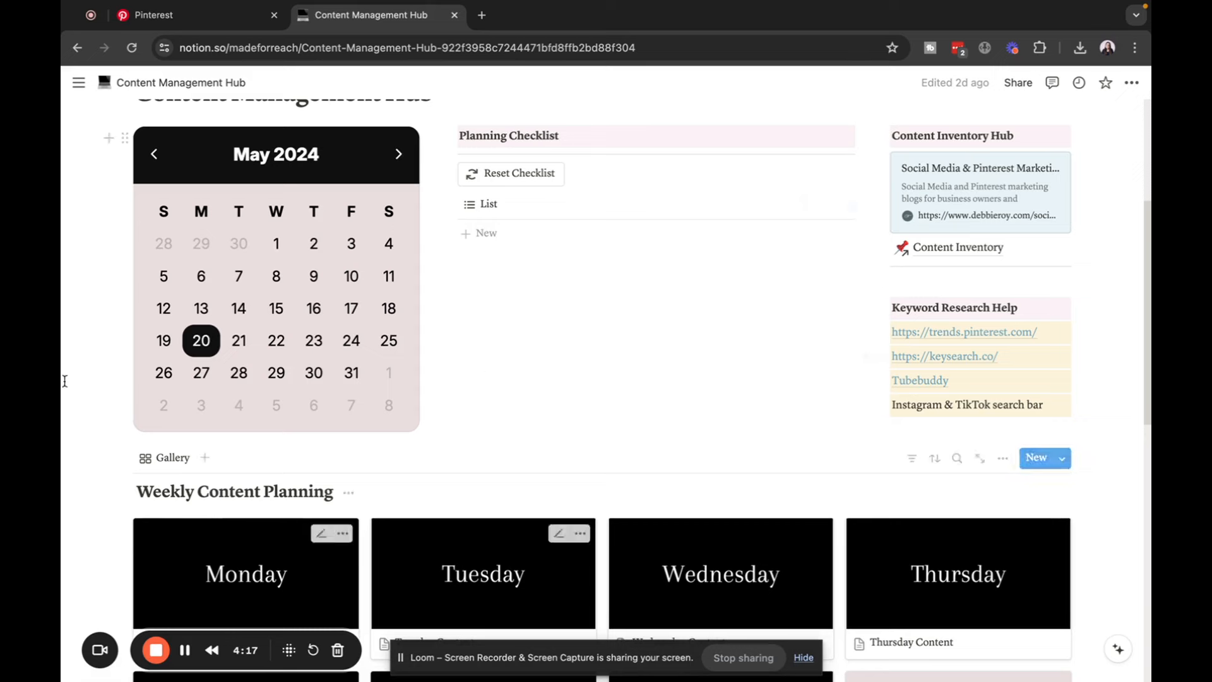
Reset the Planning Checklist so its tasks can be used again
scroll(695, 329, down, 3)
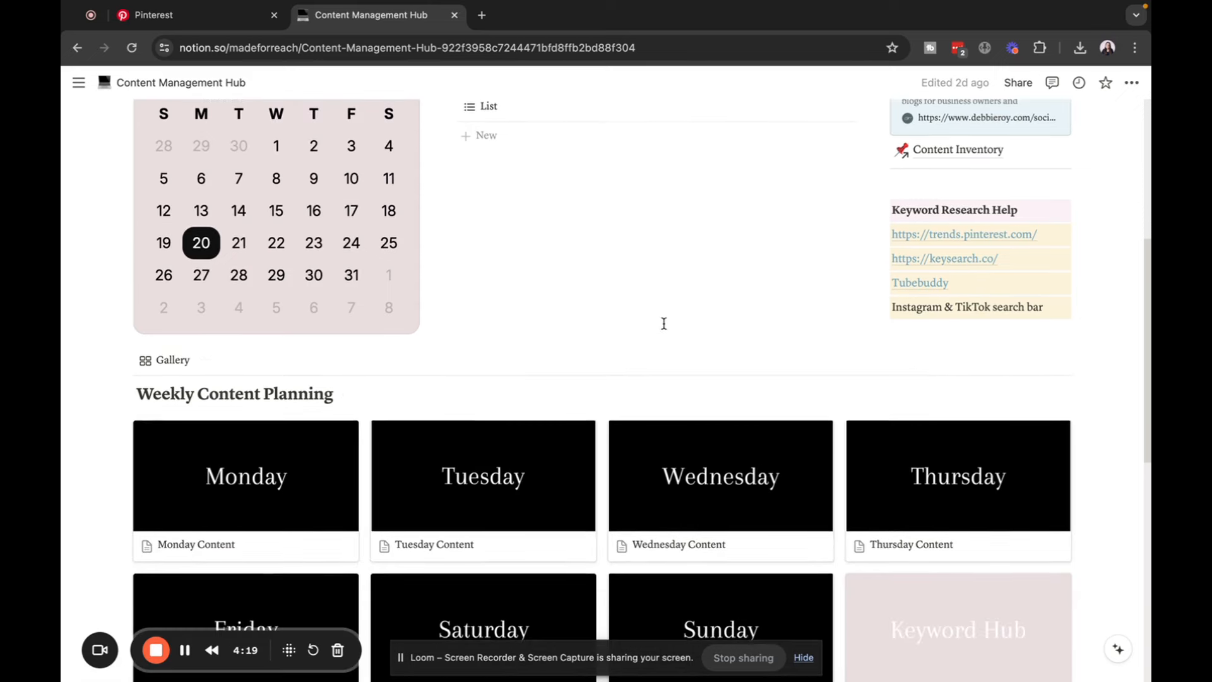
scroll(663, 323, up, 4)
click(541, 201)
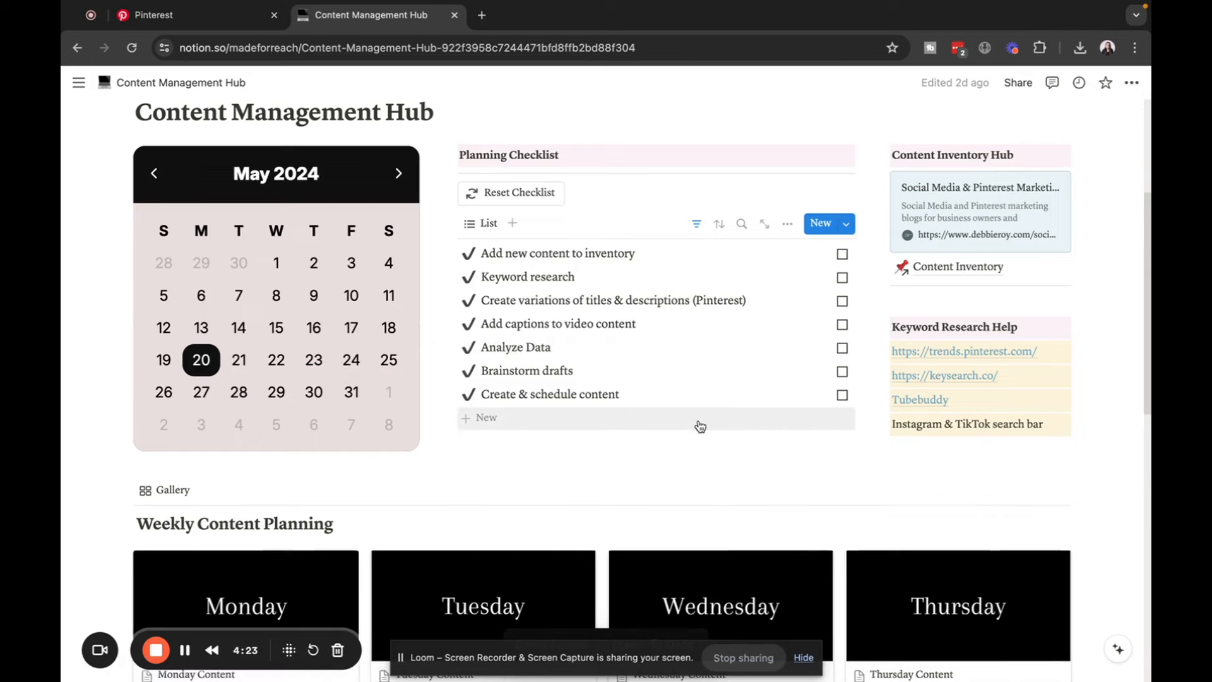
Look over the Weekly Content Planning gallery's day cards, Keyword Hub and New Week option, plus the Planning Checklist above it
scroll(700, 427, down, 5)
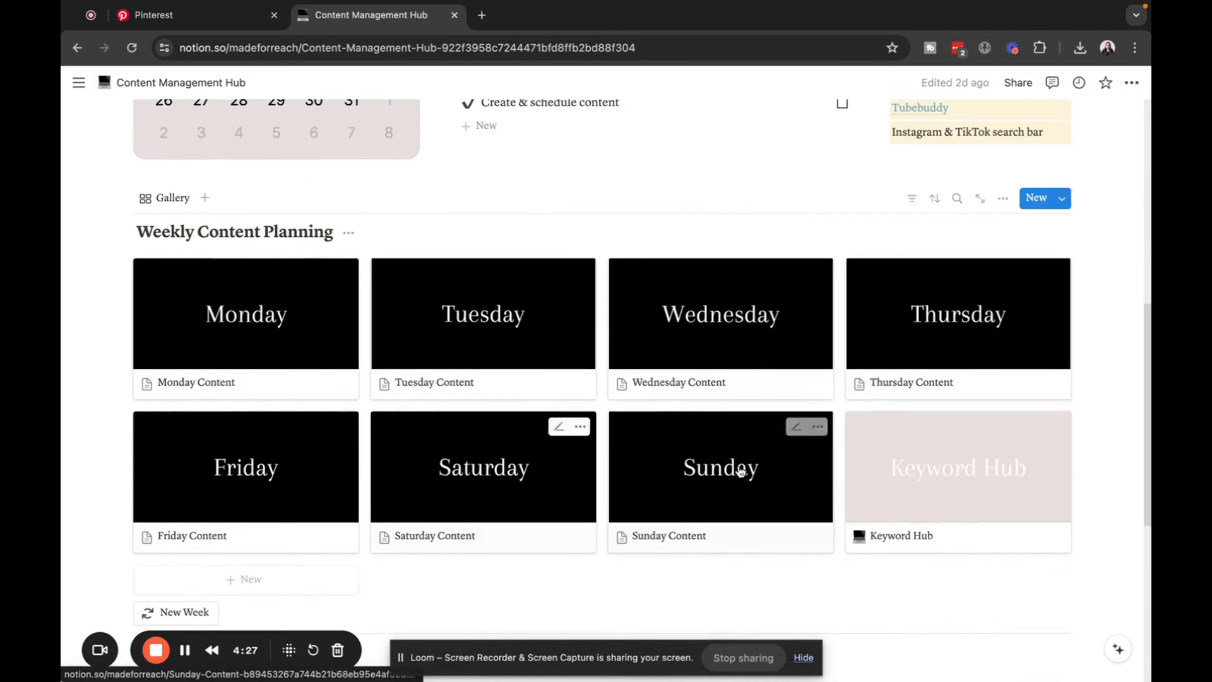
scroll(730, 433, down, 1)
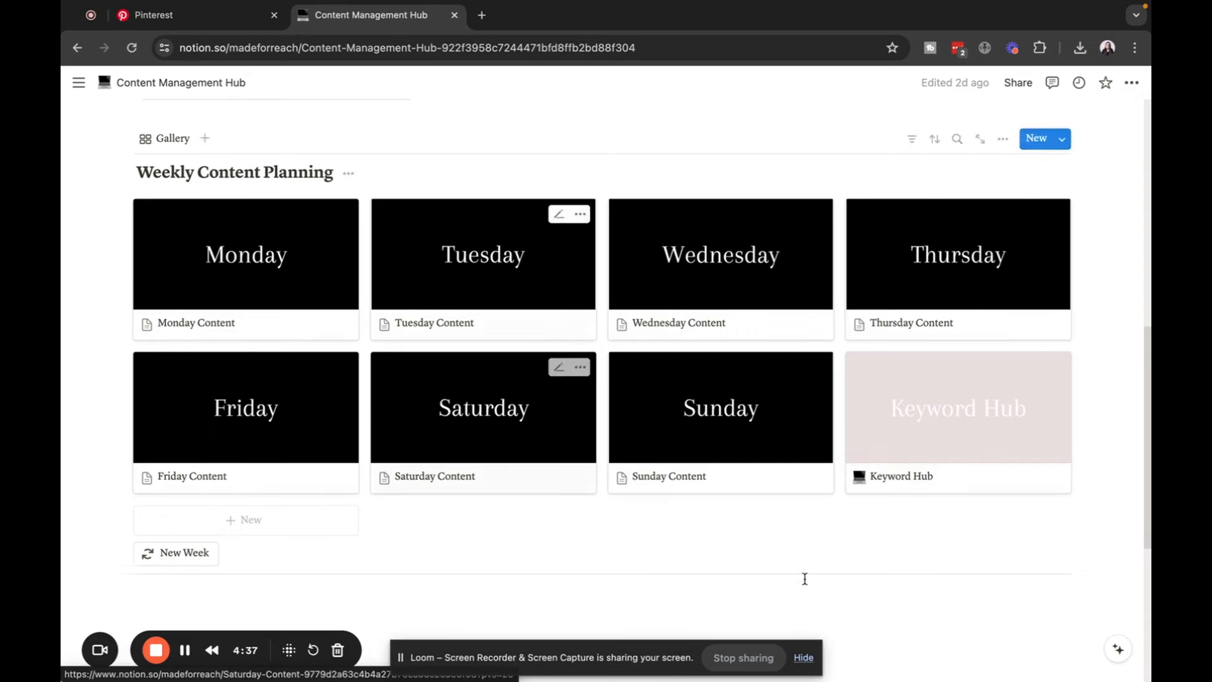
scroll(959, 582, up, 3)
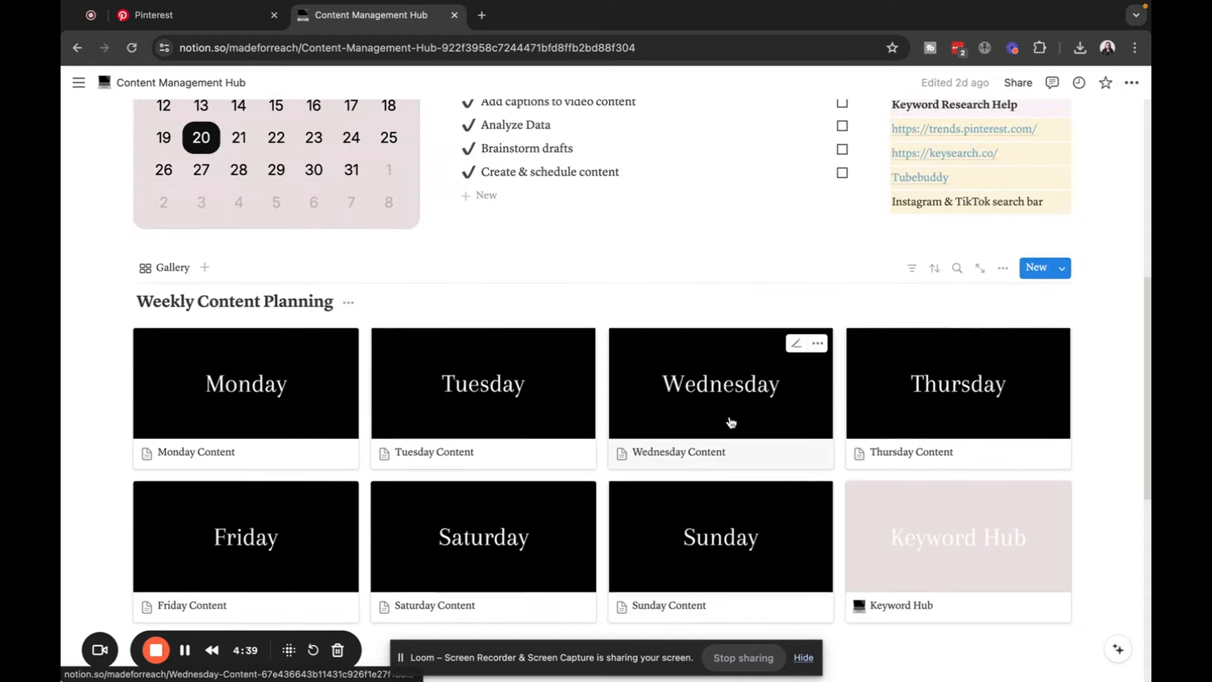
scroll(697, 476, up, 3)
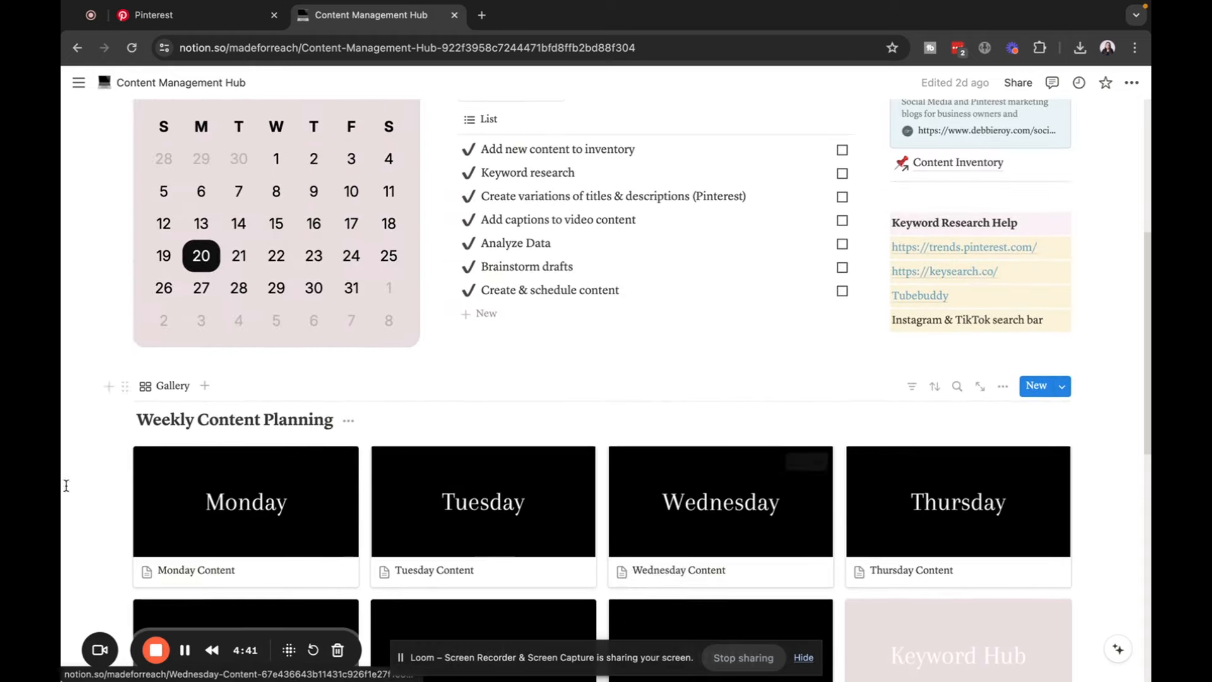
scroll(616, 581, down, 2)
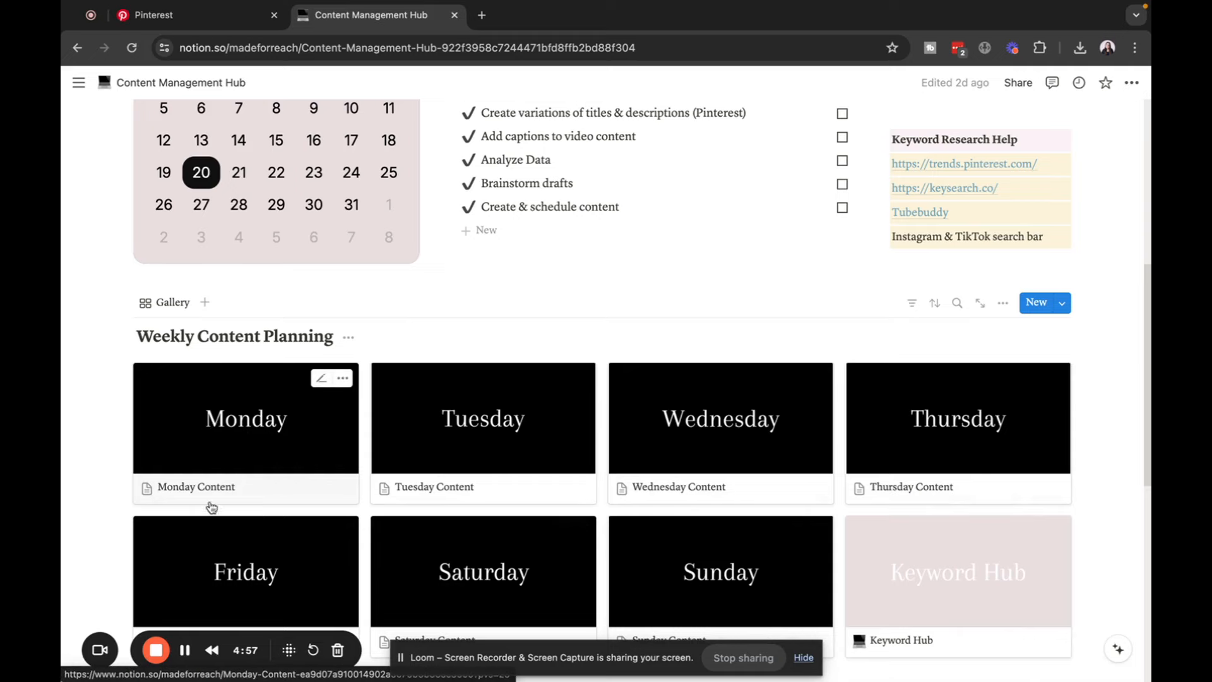
scroll(630, 377, up, 5)
scroll(630, 377, up, 3)
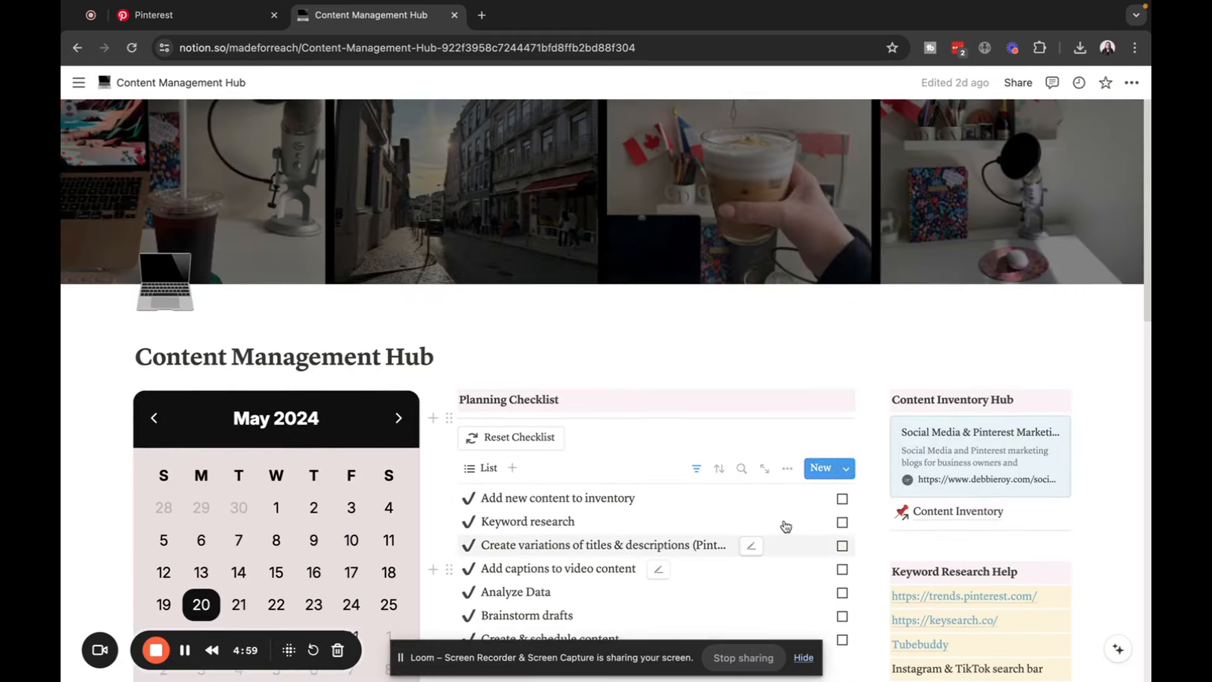